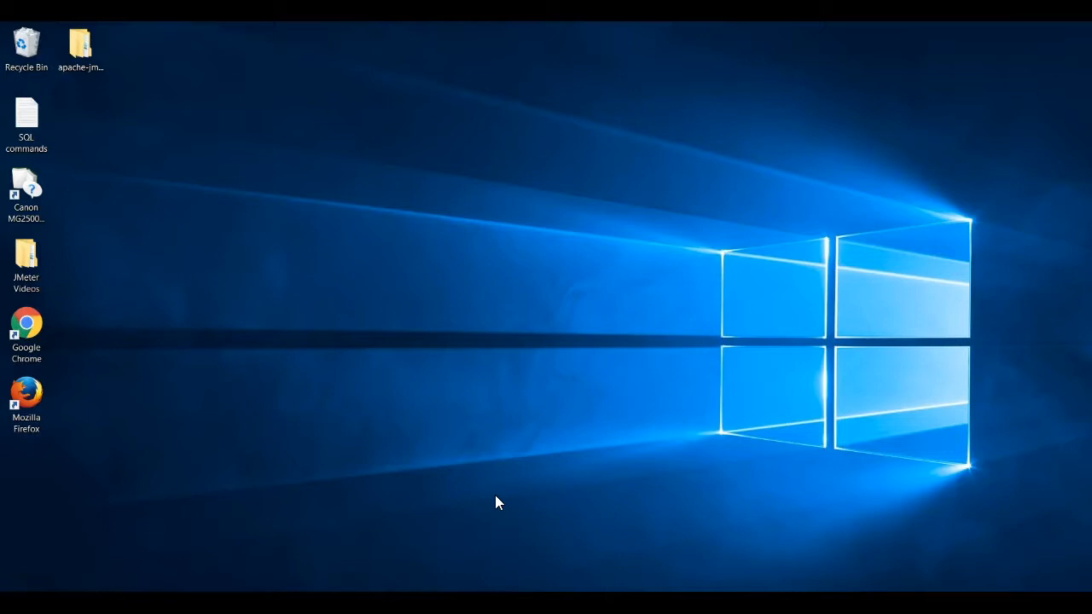
Step: Launch Apache JMeter from the jmeter Windows batch file in the apache-jmeter-3.2 bin folder on the desktop and maximize its window
{"action": "double_click", "coordinate": [80, 43]}
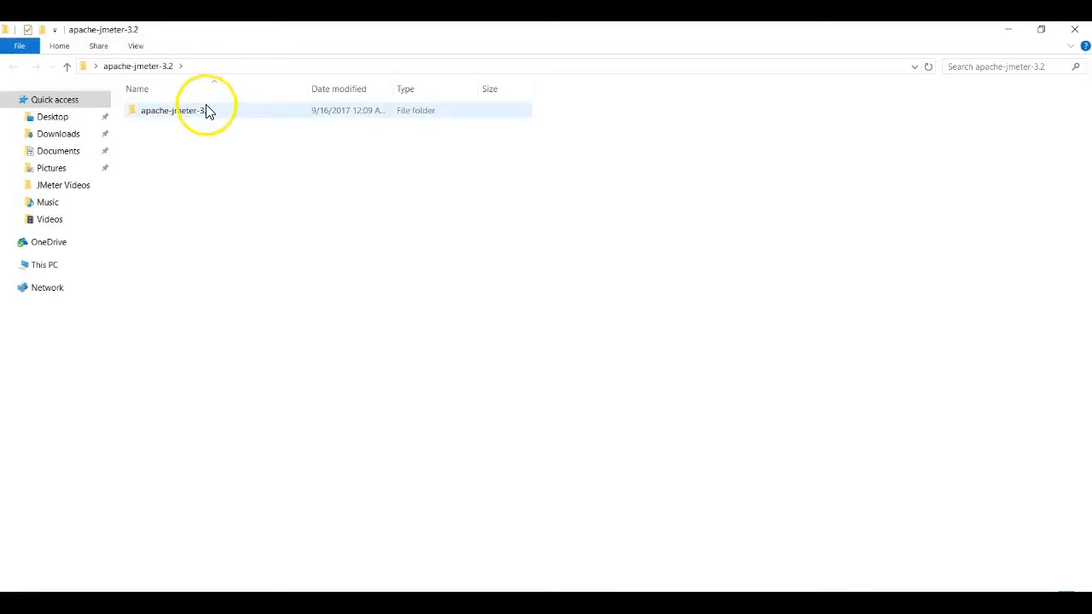
{"action": "double_click", "coordinate": [207, 111]}
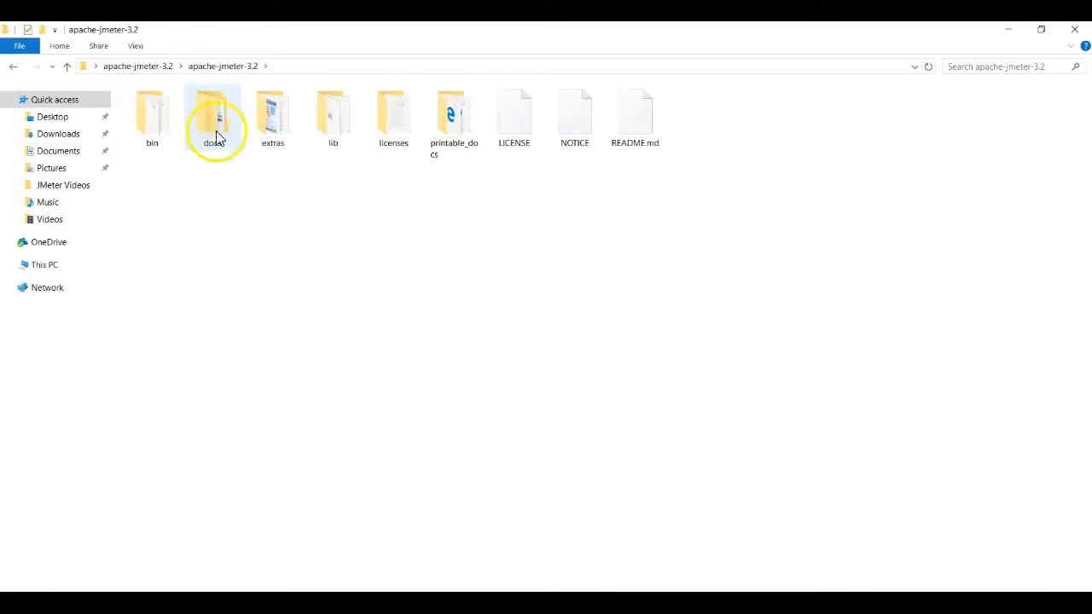
{"action": "double_click", "coordinate": [160, 127]}
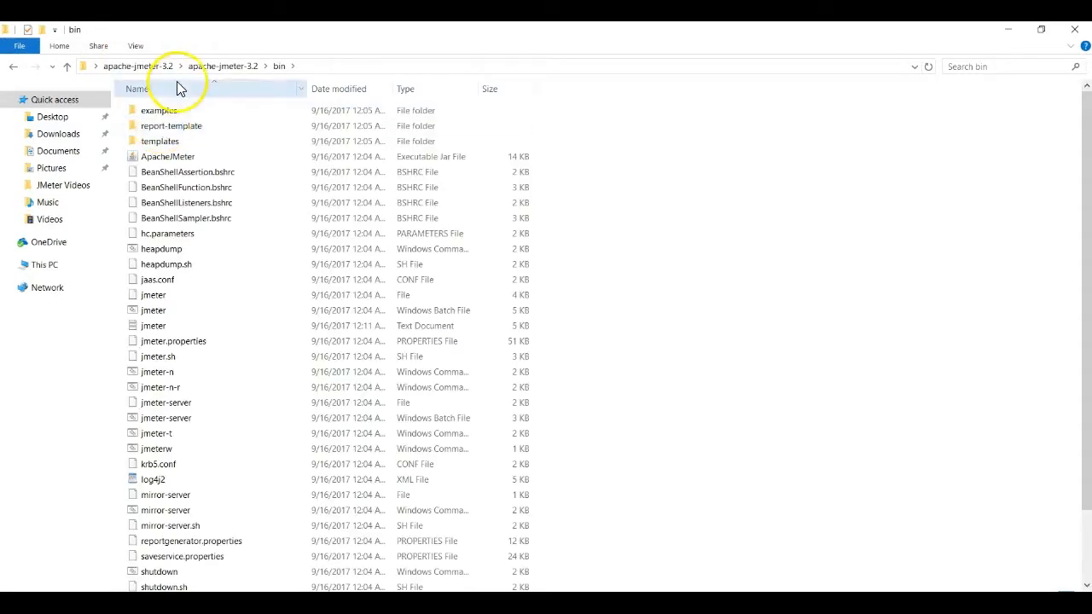
{"action": "left_click", "coordinate": [196, 316]}
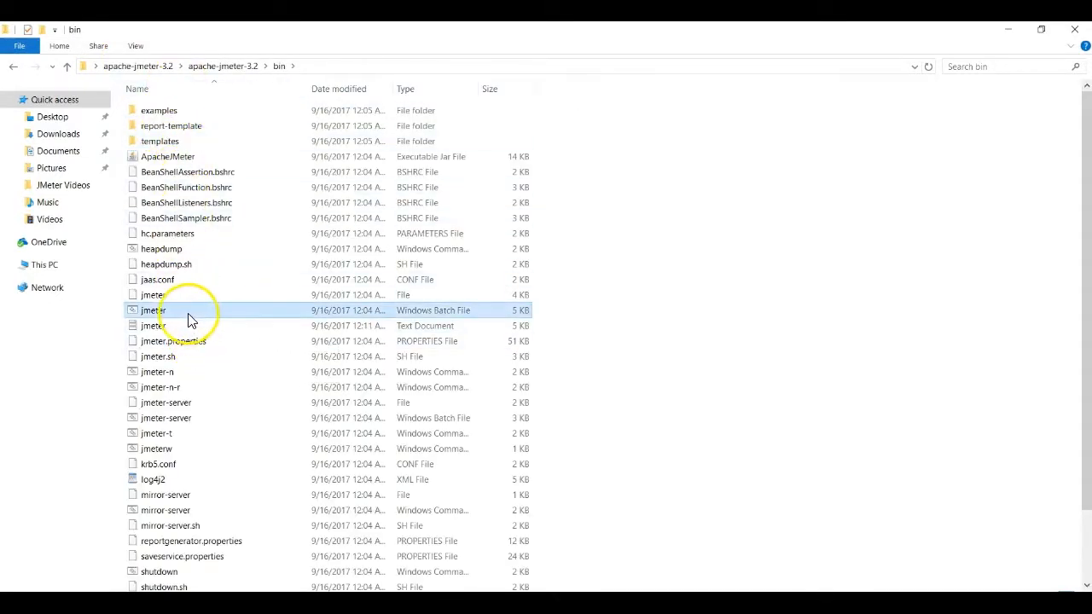
{"action": "double_click", "coordinate": [444, 314]}
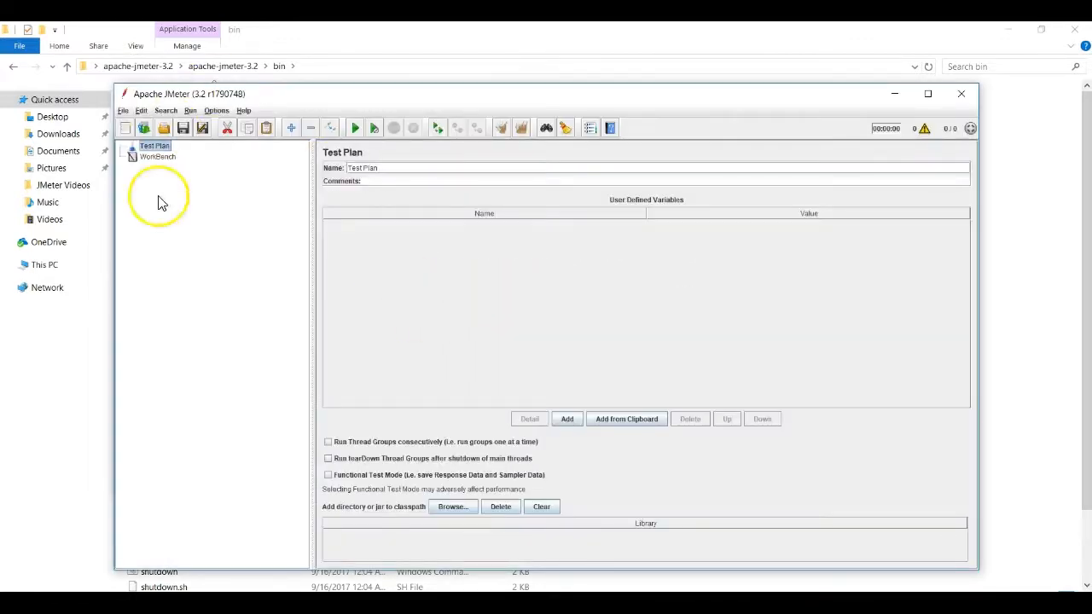
{"action": "left_click", "coordinate": [928, 93]}
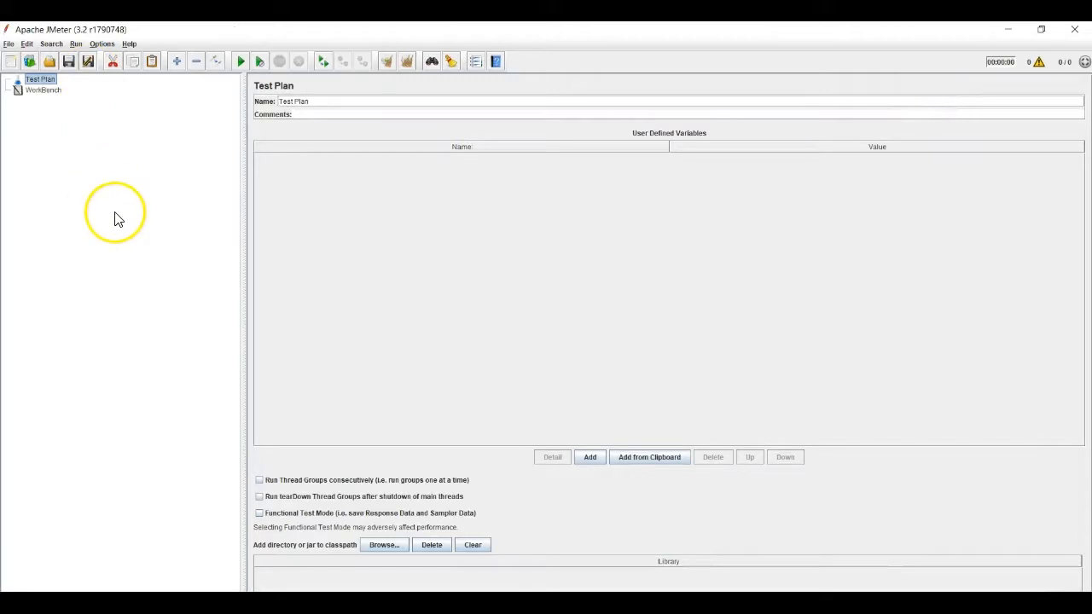
Step: Enlarge the interface text so the Test Plan and WorkBench pages are easy to read
{"action": "key", "text": "ctrl+shift+plus"}
{"action": "key", "text": "ctrl+shift+plus"}
{"action": "key", "text": "ctrl+shift+plus"}
{"action": "key", "text": "ctrl+shift+plus"}
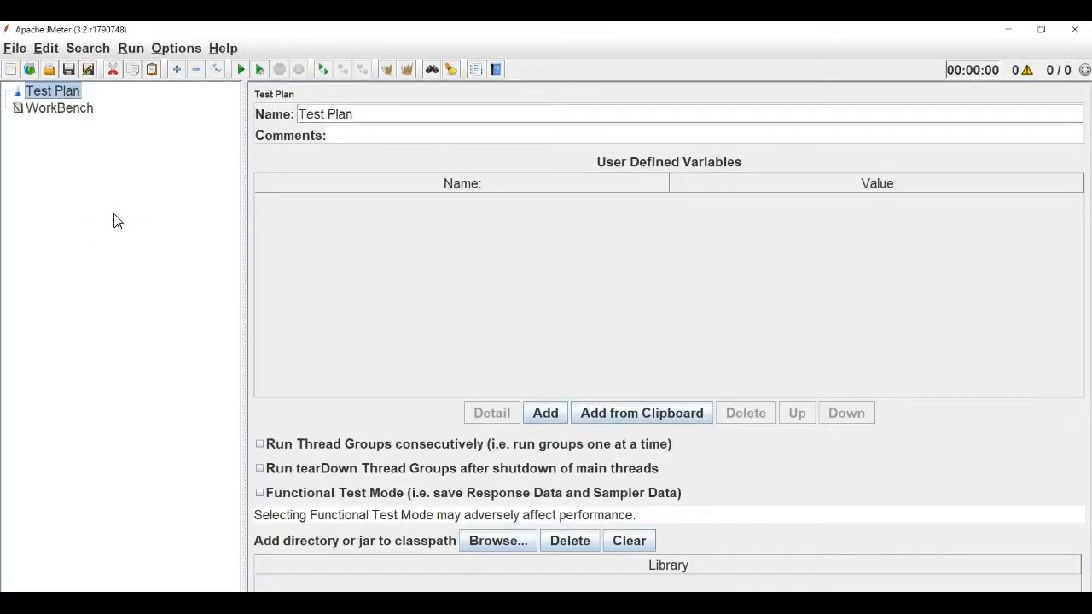
{"action": "key", "text": "ctrl+shift+minus"}
{"action": "key", "text": "ctrl+shift+minus"}
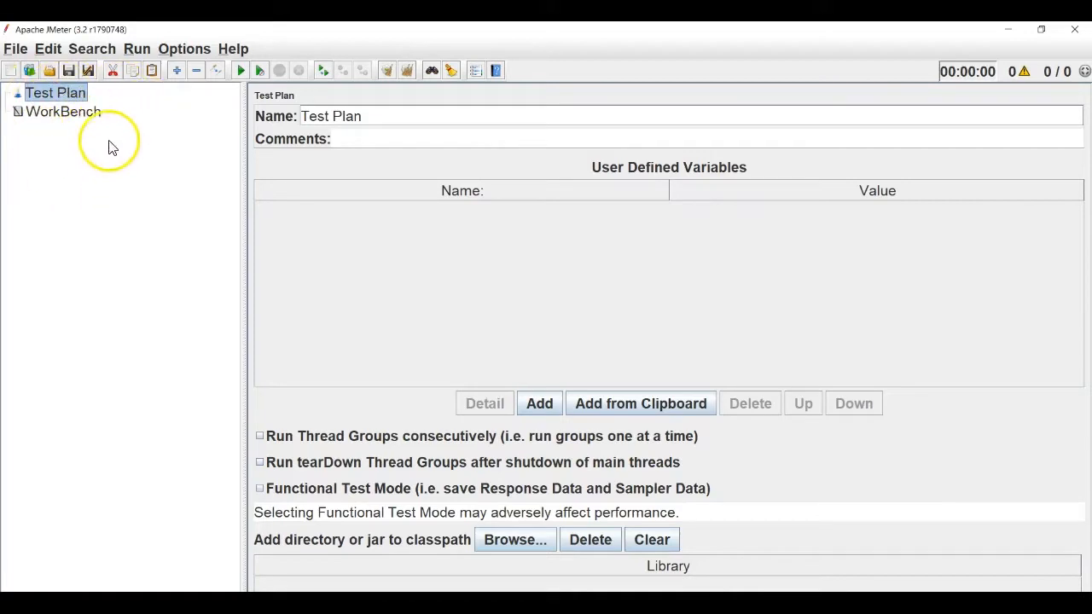
{"action": "left_click", "coordinate": [76, 114]}
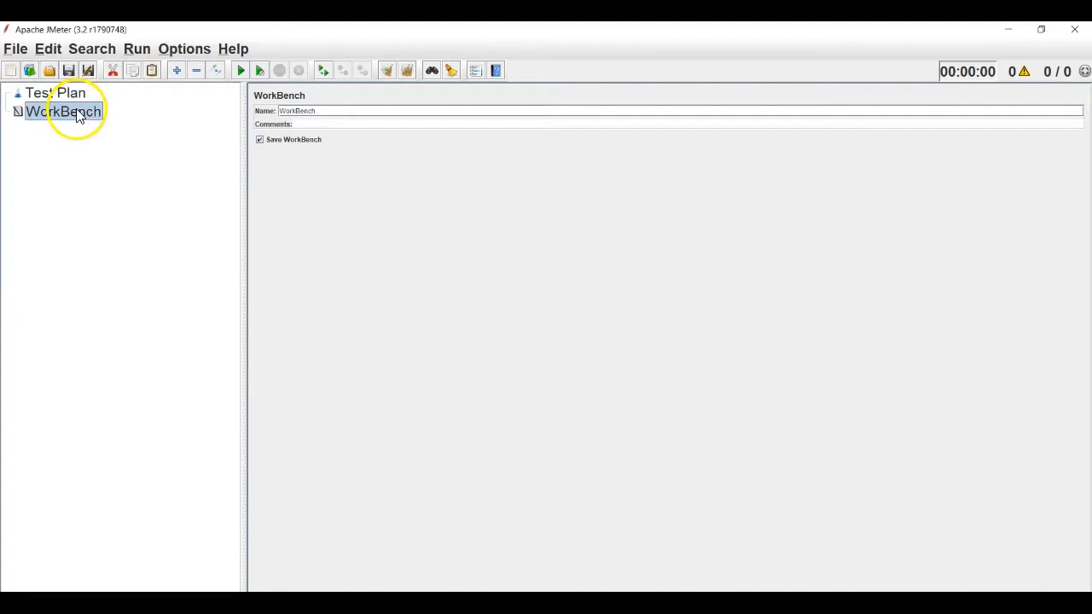
{"action": "key", "text": "ctrl+plus"}
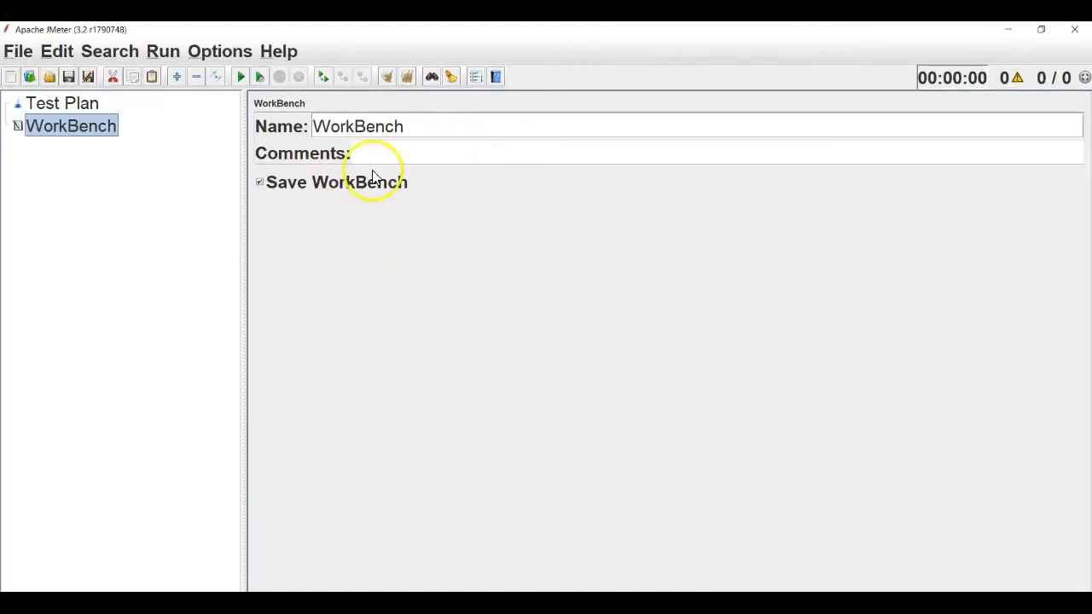
Step: Compare the settings pages of the Test Plan and WorkBench elements
{"action": "left_click", "coordinate": [48, 104]}
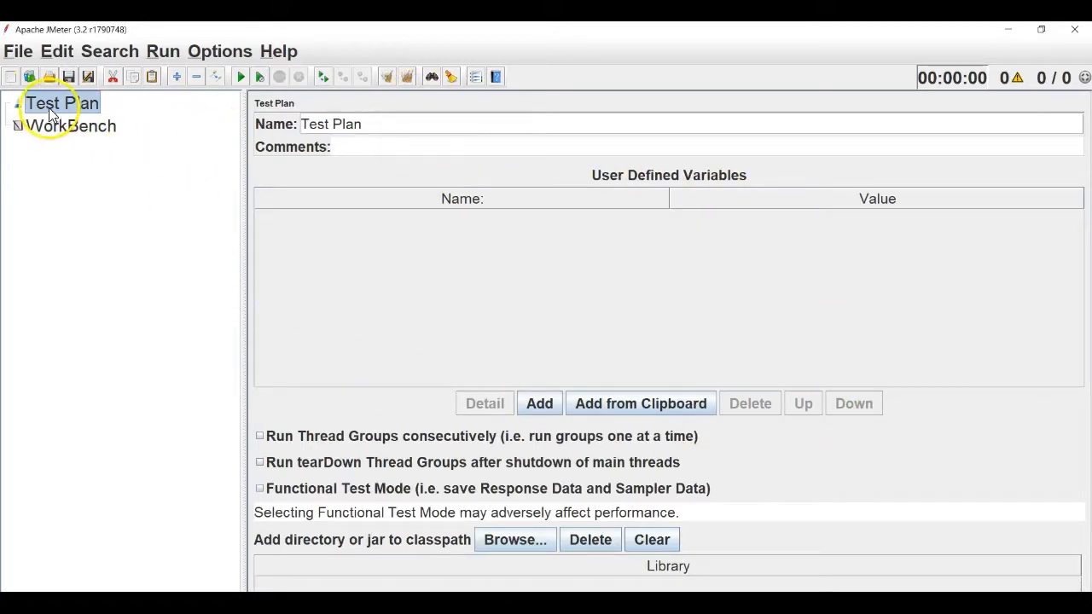
{"action": "left_click", "coordinate": [68, 127]}
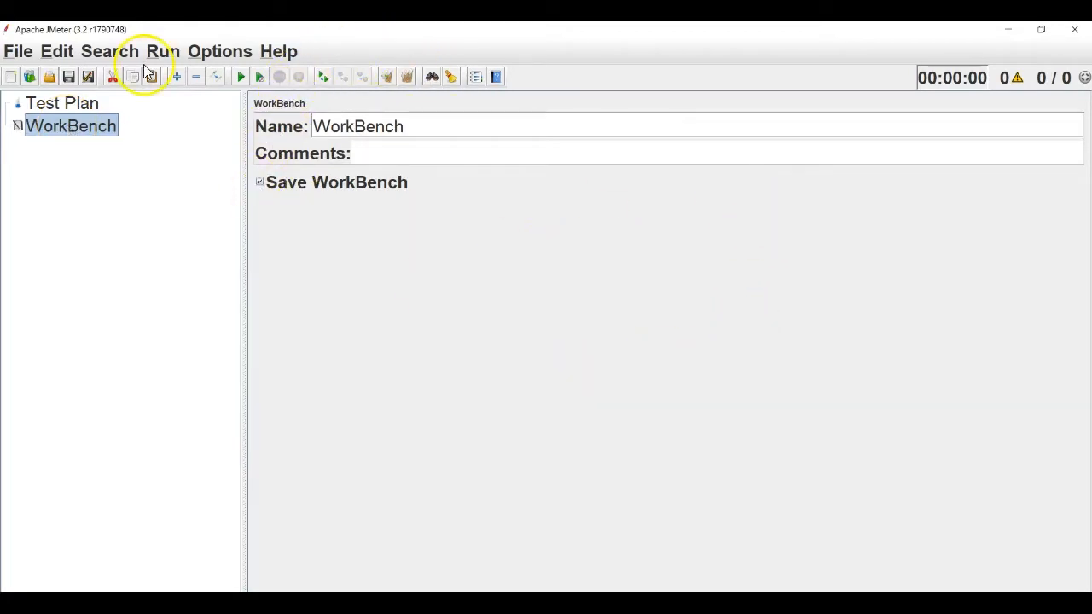
{"action": "left_click", "coordinate": [43, 104]}
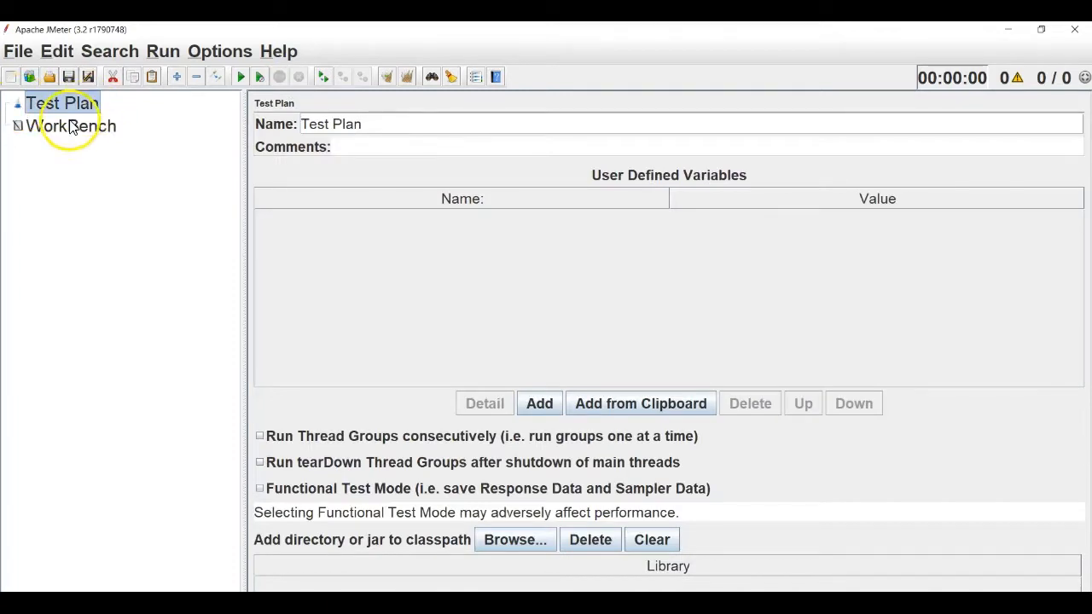
{"action": "left_click", "coordinate": [71, 127]}
{"action": "left_click", "coordinate": [70, 114]}
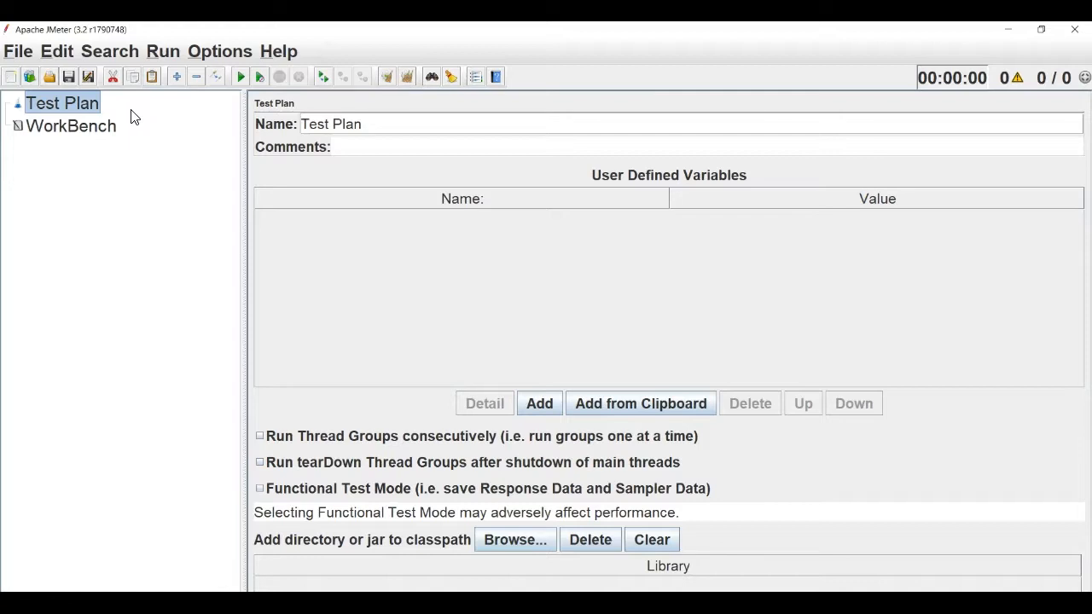
{"action": "left_click", "coordinate": [48, 106]}
{"action": "left_click", "coordinate": [245, 200]}
{"action": "left_click", "coordinate": [45, 126]}
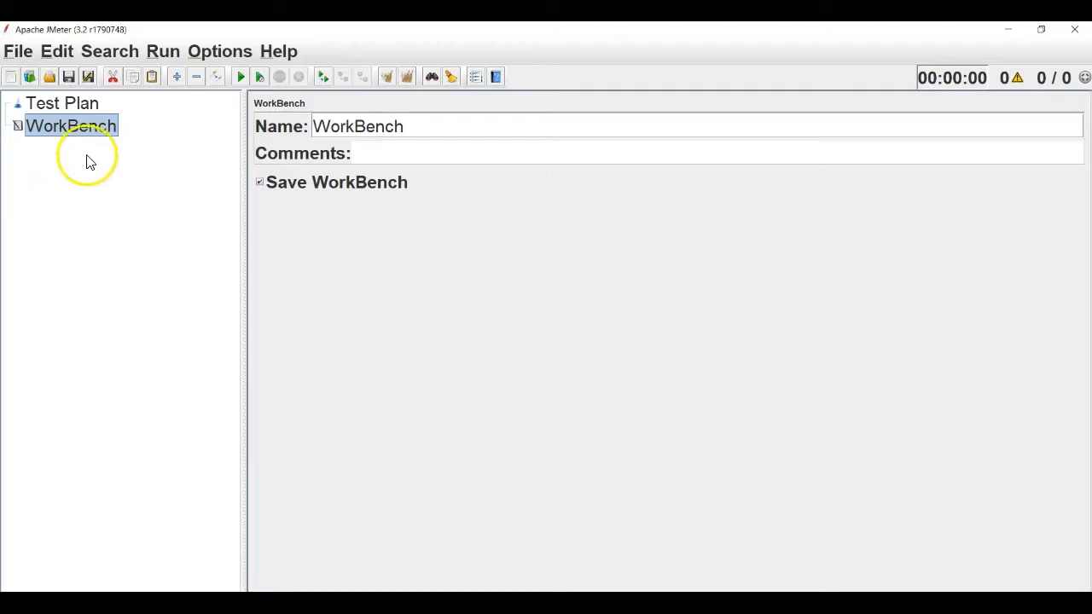
Step: Start saving the test plan as a new file and set the save location to the Desktop
{"action": "left_click", "coordinate": [26, 54]}
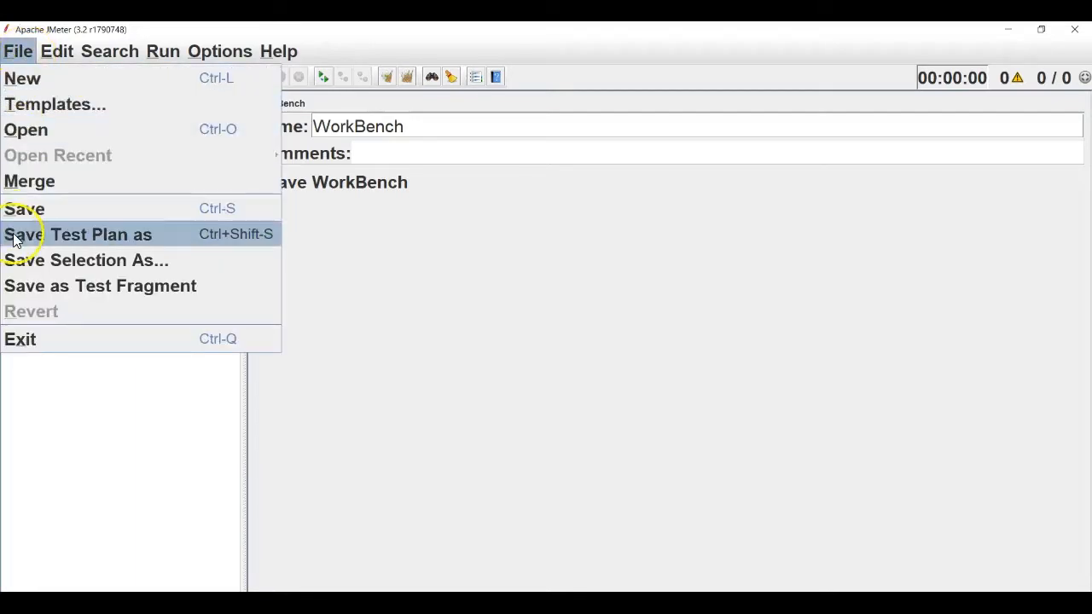
{"action": "left_click", "coordinate": [103, 239]}
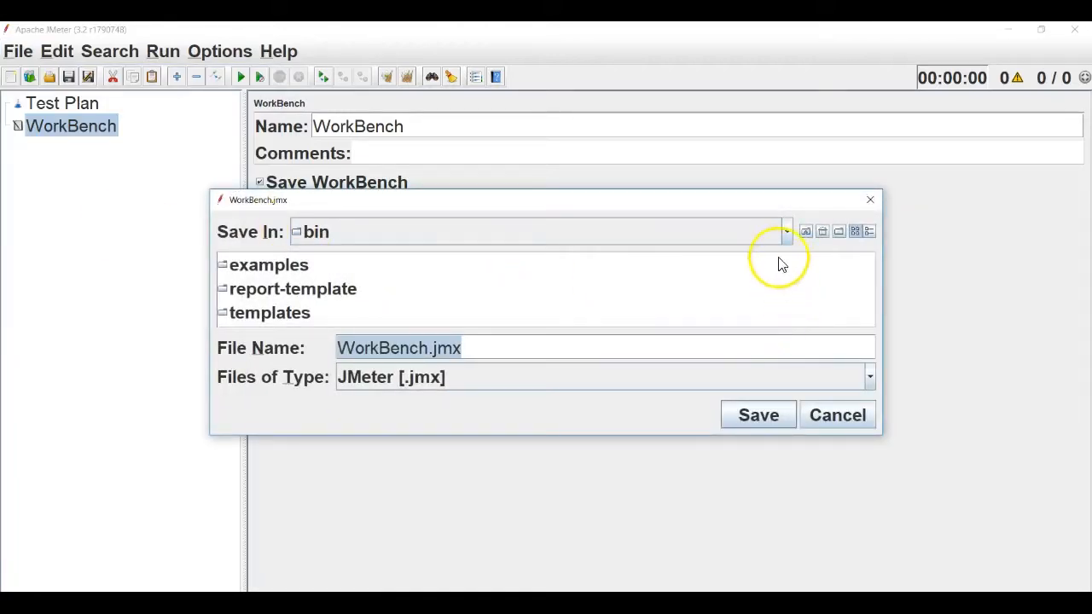
{"action": "left_click", "coordinate": [786, 233]}
{"action": "scroll", "coordinate": [512, 280], "scroll_direction": "up", "scroll_amount": 5}
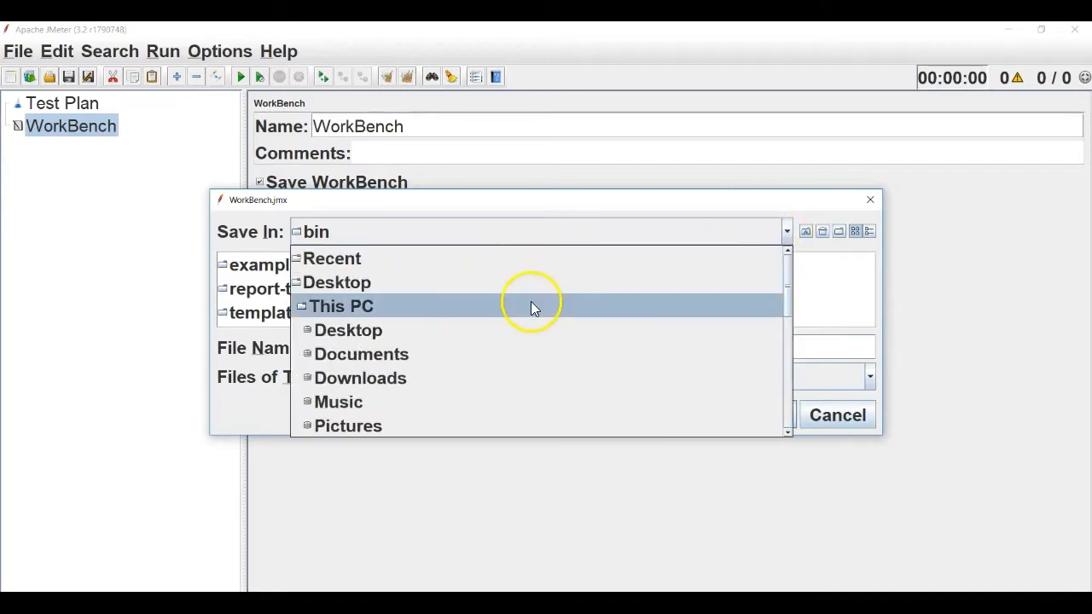
{"action": "left_click", "coordinate": [448, 281]}
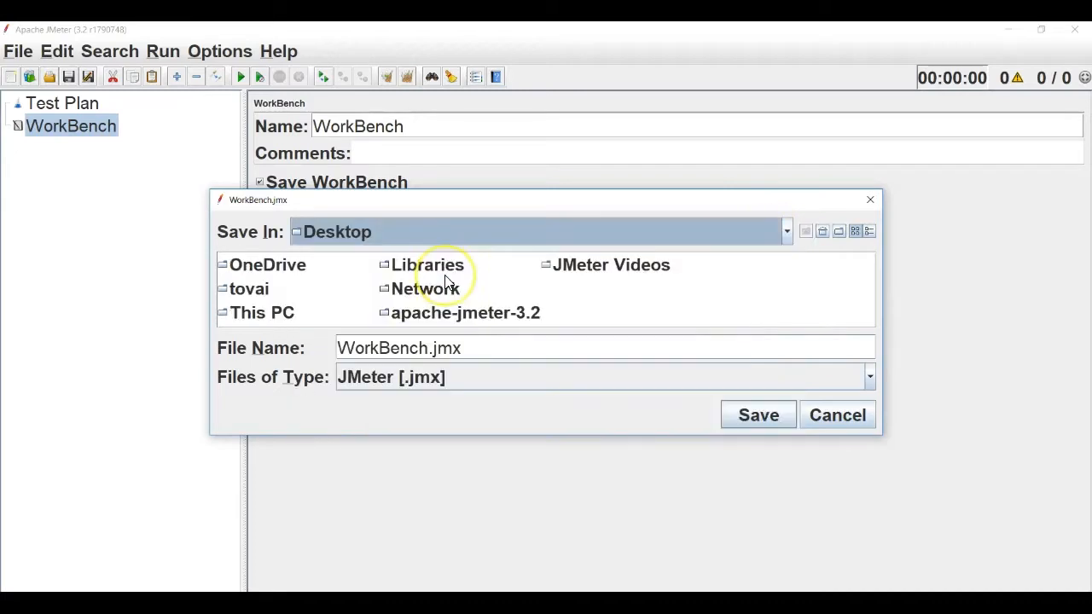
{"action": "left_click", "coordinate": [649, 298]}
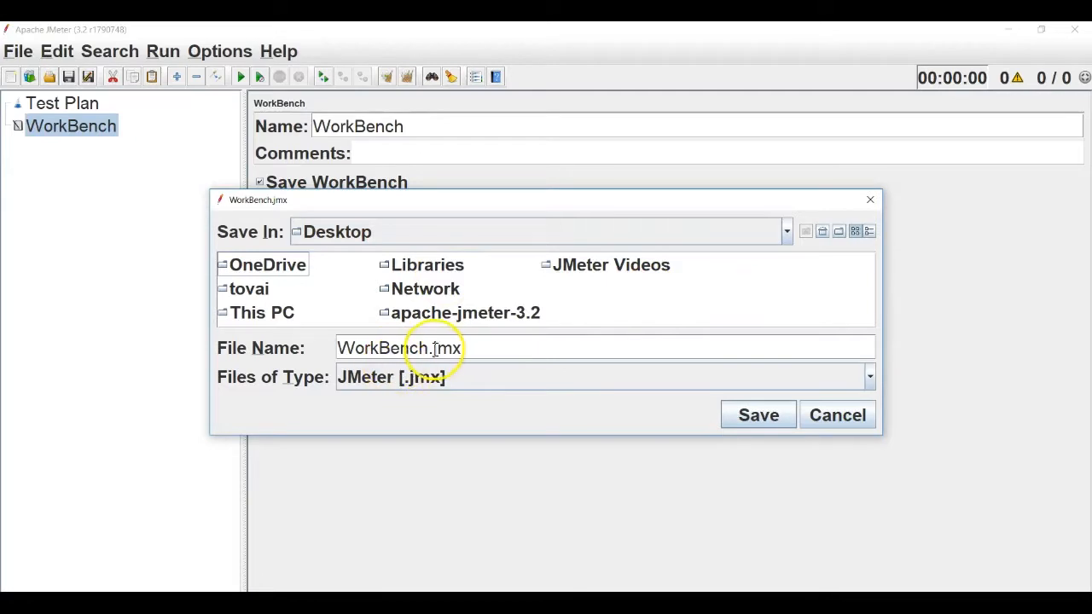
Step: Clear the default WorkBench file name, leaving only the .jmx extension
{"action": "left_click_drag", "start_coordinate": [428, 348], "coordinate": [338, 350]}
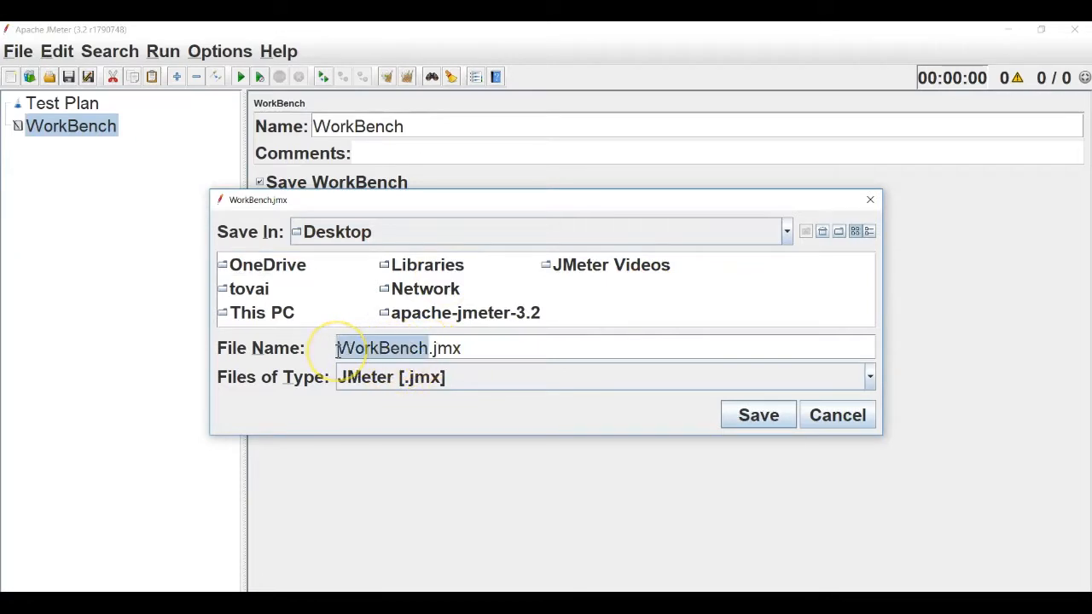
{"action": "type", "text": "TestTemplate"}
{"action": "key", "text": "BackSpace"}
{"action": "key", "text": "BackSpace"}
{"action": "key", "text": "BackSpace"}
{"action": "key", "text": "BackSpace"}
{"action": "key", "text": "BackSpace"}
{"action": "key", "text": "BackSpace"}
{"action": "key", "text": "BackSpace"}
{"action": "key", "text": "BackSpace"}
{"action": "key", "text": "BackSpace"}
{"action": "key", "text": "BackSpace"}
{"action": "key", "text": "BackSpace"}
{"action": "key", "text": "BackSpace"}
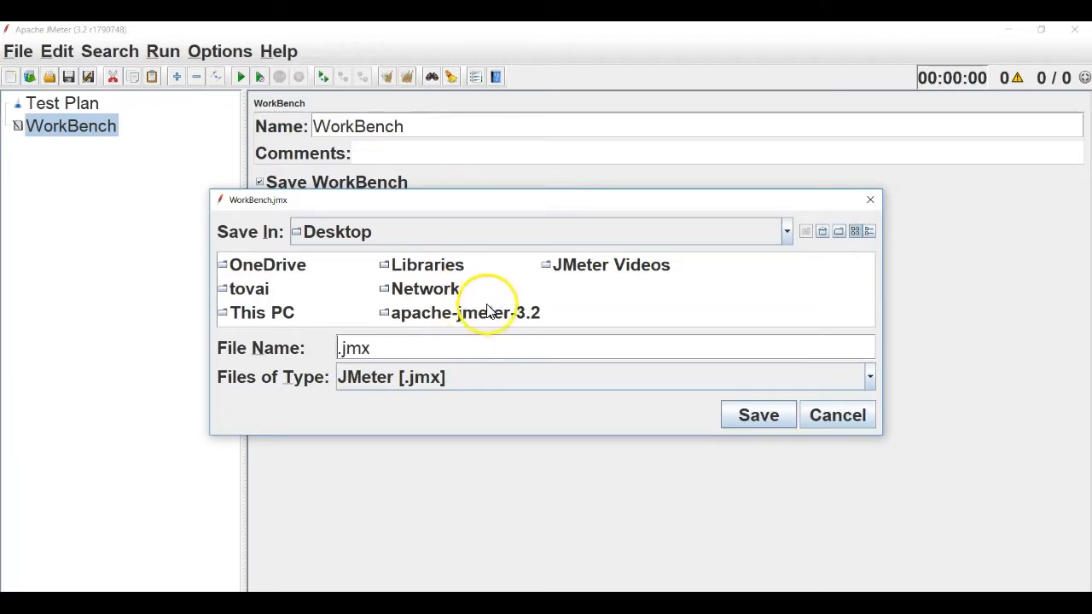
Step: Set the save location to the "3- Overview of JMeter" folder inside JMeter Videos
{"action": "left_click", "coordinate": [658, 298]}
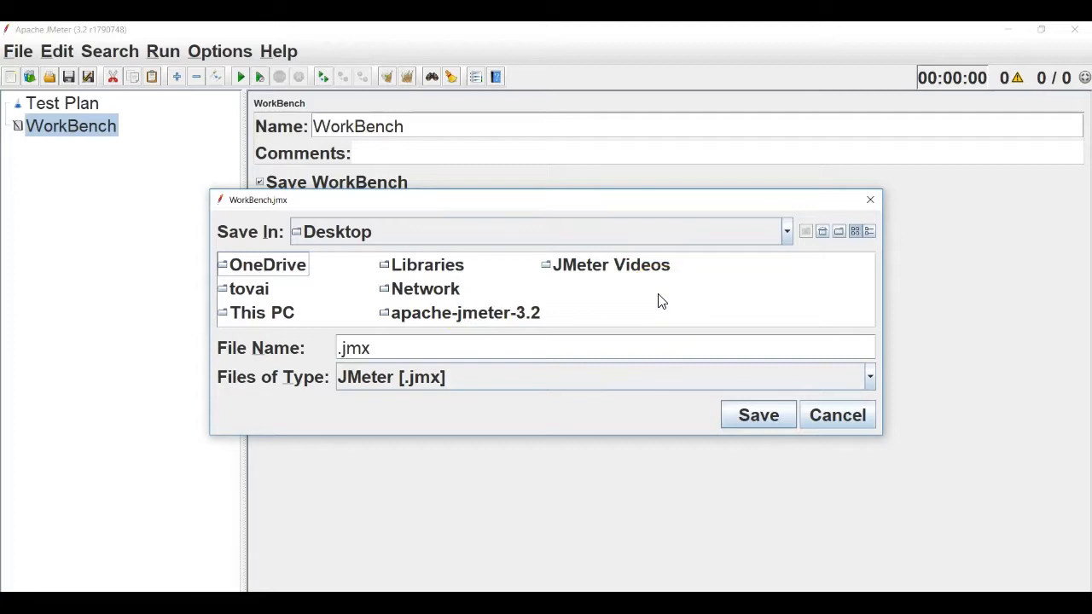
{"action": "double_click", "coordinate": [654, 271]}
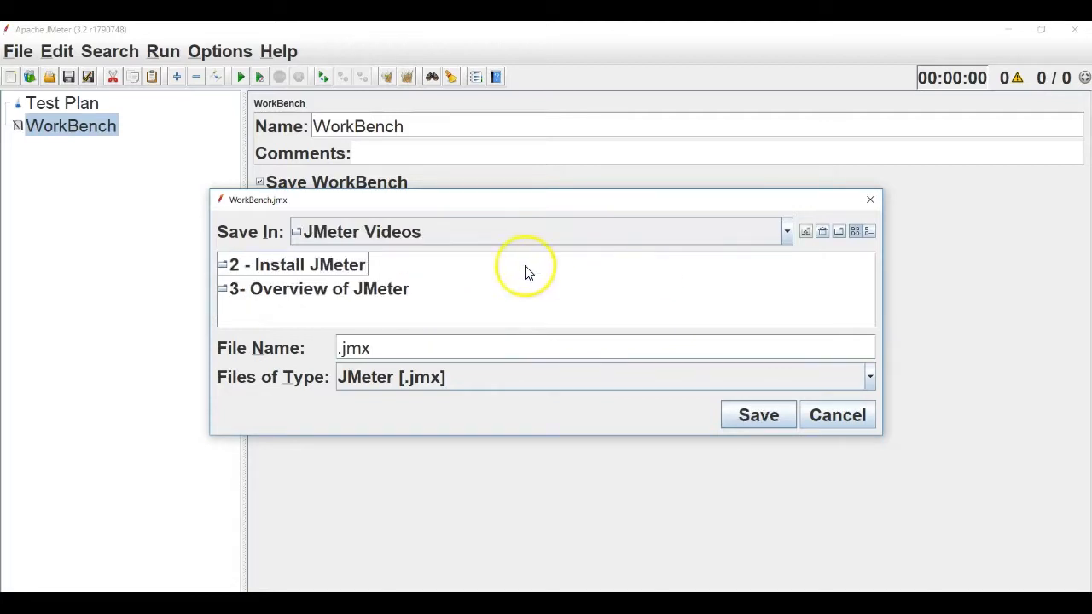
{"action": "left_click", "coordinate": [376, 292]}
{"action": "double_click", "coordinate": [375, 293]}
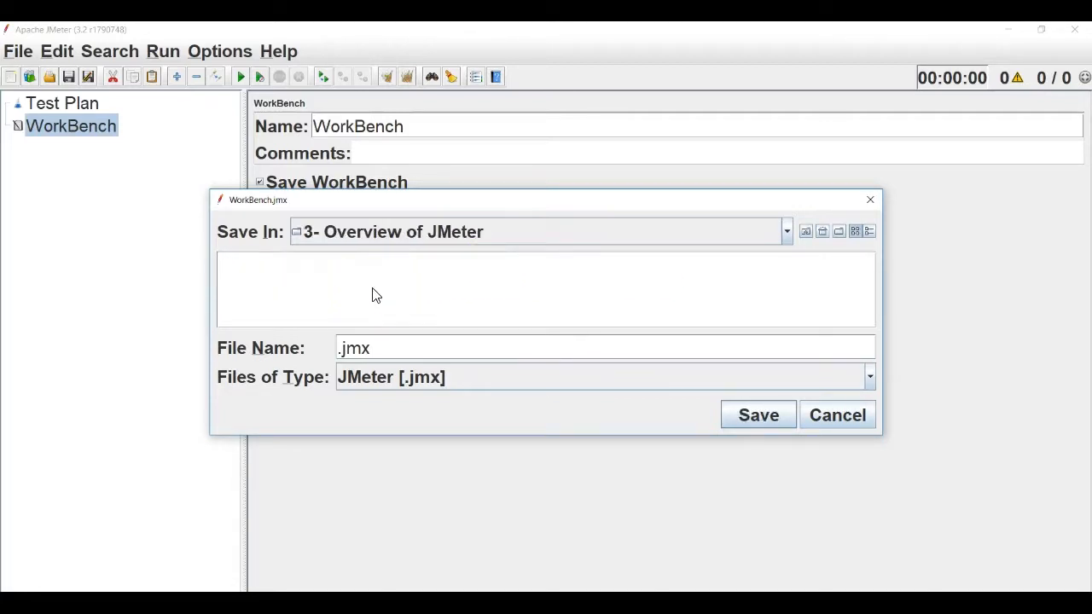
Step: Name the file OverviewJMeter.jmx with the JMeter [.jmx] file type and save the test plan
{"action": "left_click", "coordinate": [341, 347]}
{"action": "type", "text": "OverviewJMeter"}
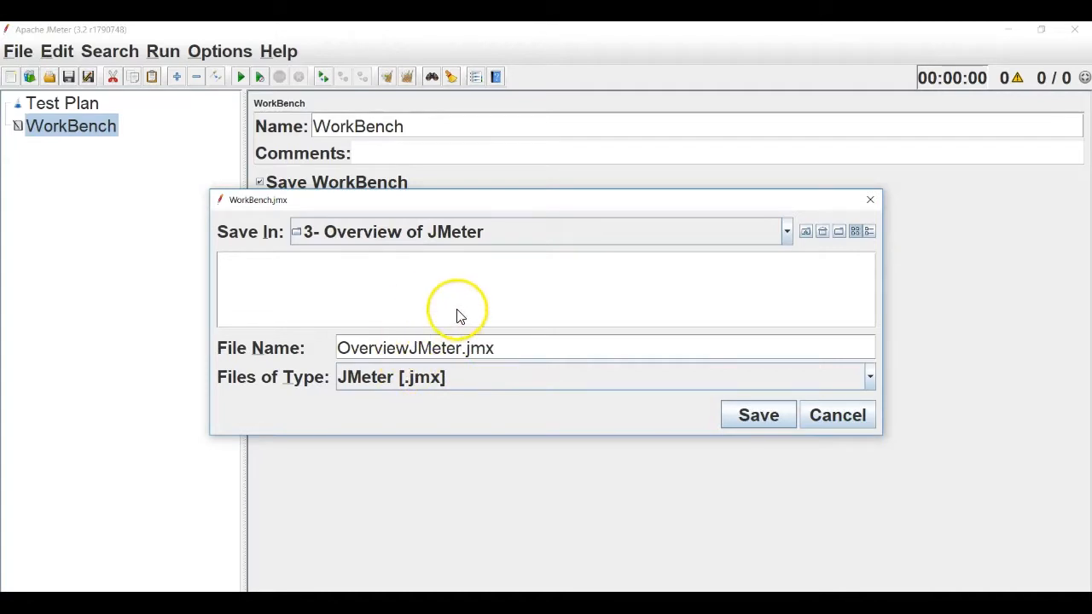
{"action": "left_click", "coordinate": [404, 382]}
{"action": "left_click", "coordinate": [423, 380]}
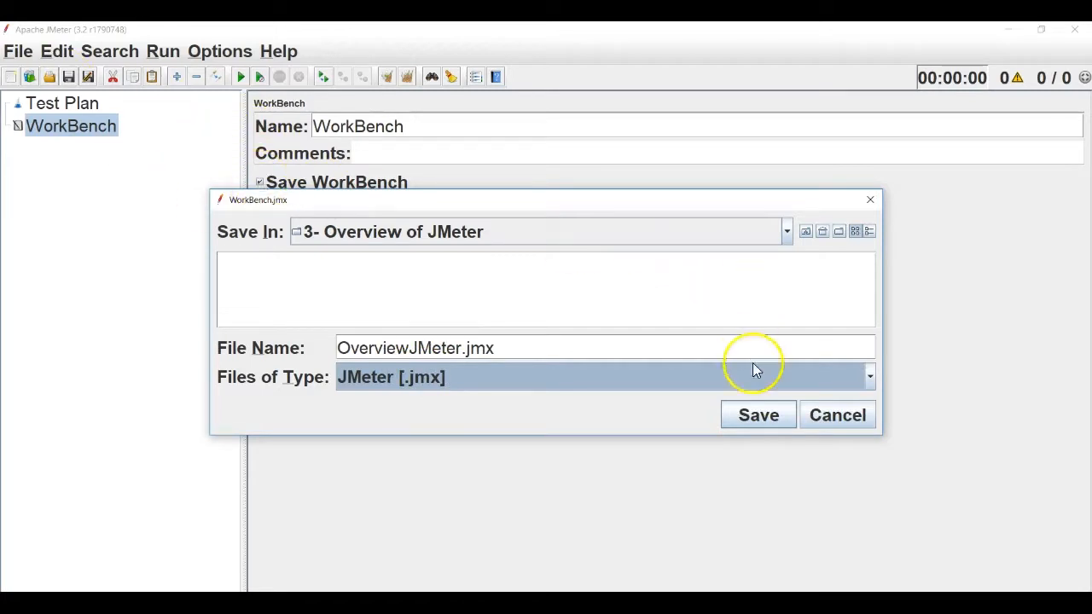
{"action": "left_click", "coordinate": [752, 415]}
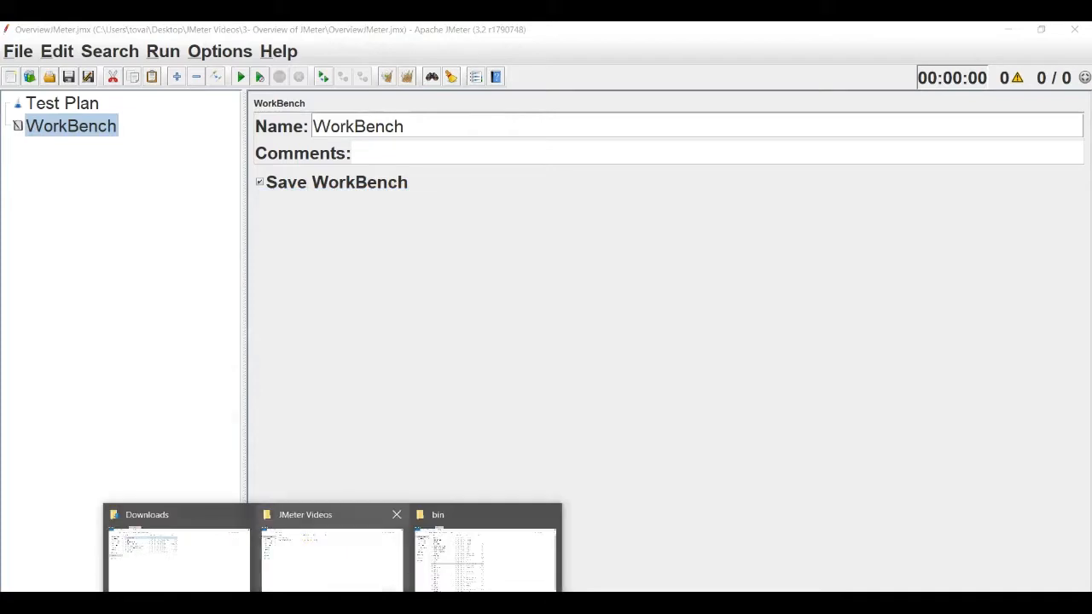
Step: Switch to File Explorer and check the saved OverviewJMeter.jmx in the "3- Overview of JMeter" folder of JMeter Videos
{"action": "left_click", "coordinate": [268, 546]}
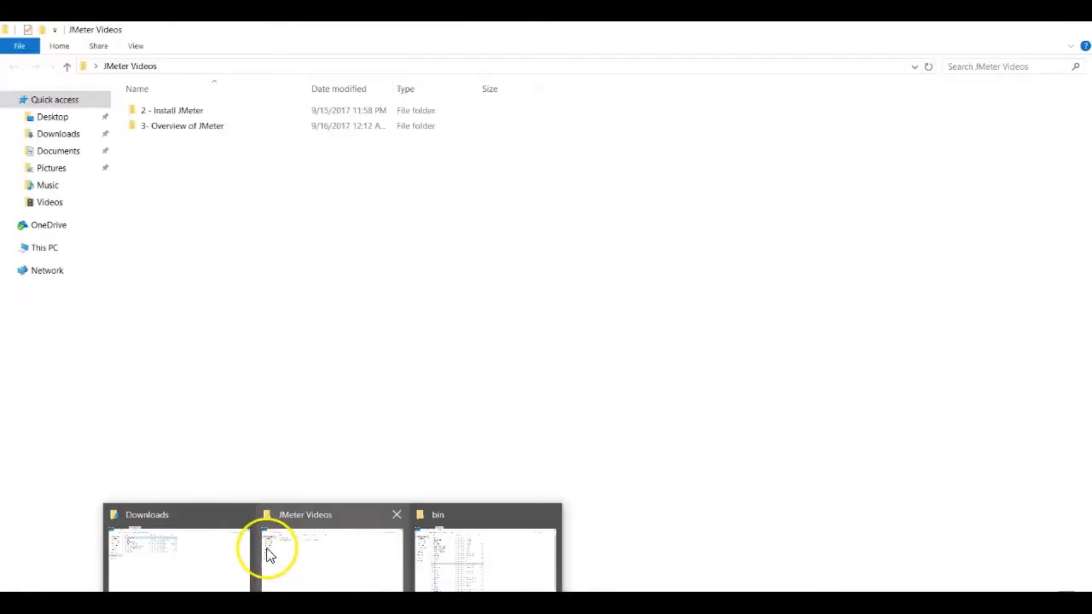
{"action": "double_click", "coordinate": [205, 128]}
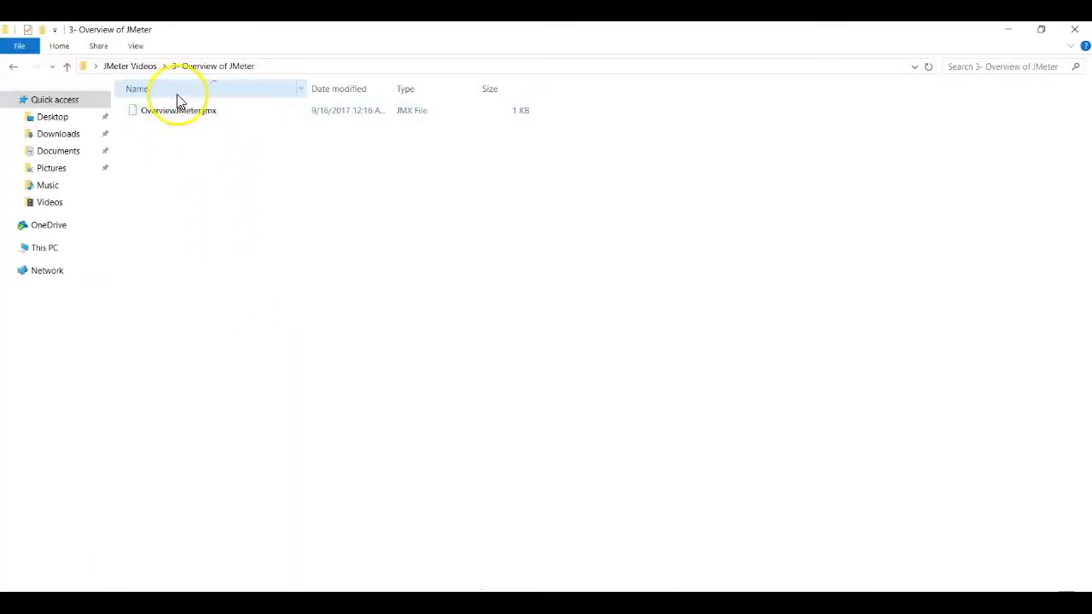
{"action": "left_click", "coordinate": [188, 122]}
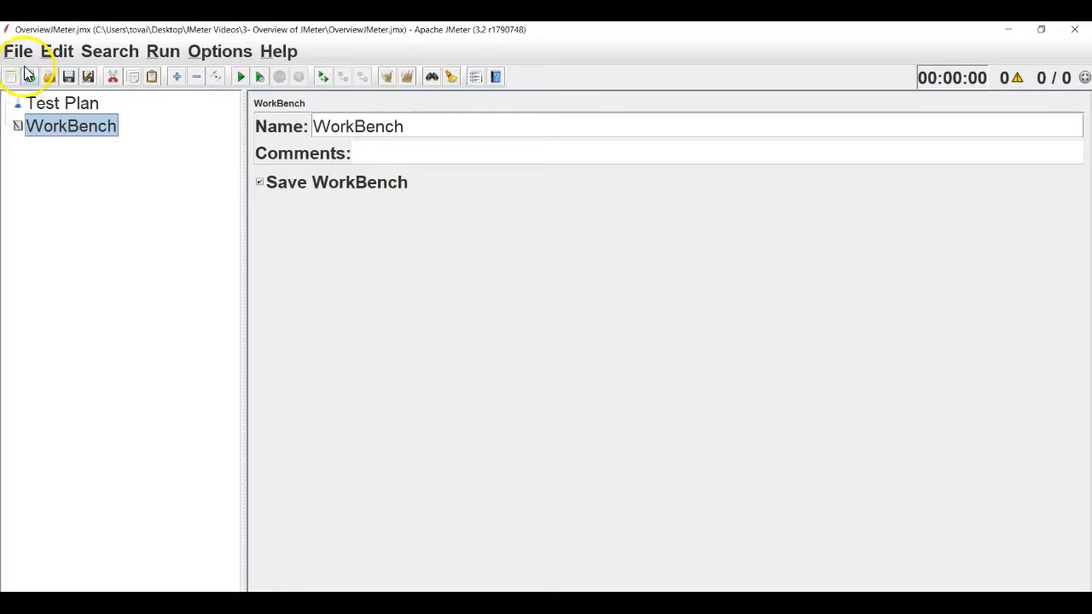
Step: Open the OverviewJMeter.jmx test plan in JMeter and select its Test Plan element
{"action": "left_click", "coordinate": [18, 52]}
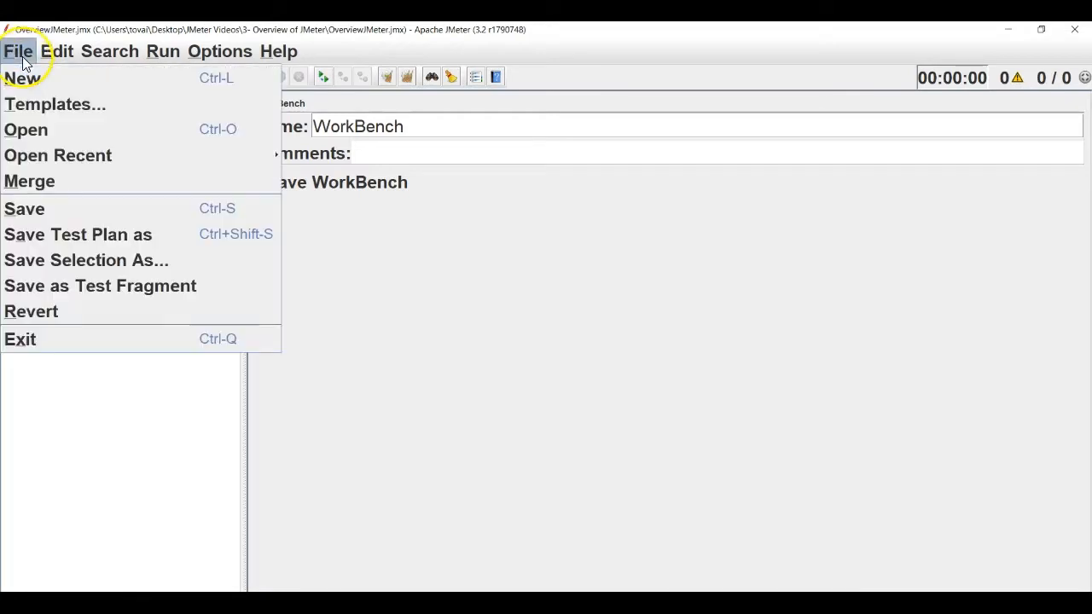
{"action": "left_click", "coordinate": [35, 131]}
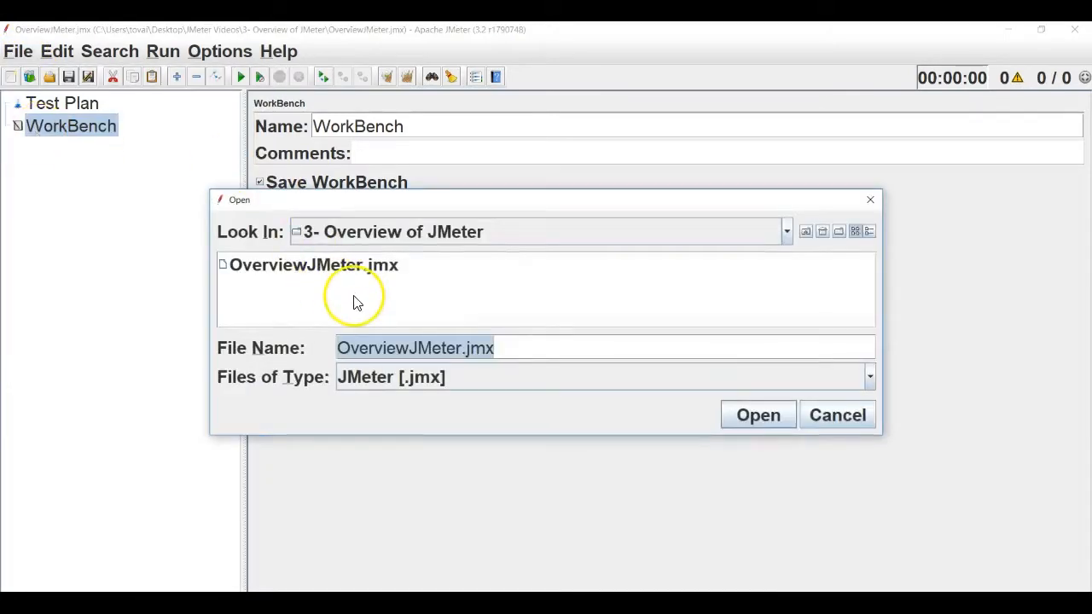
{"action": "left_click", "coordinate": [303, 267]}
{"action": "left_click", "coordinate": [756, 413]}
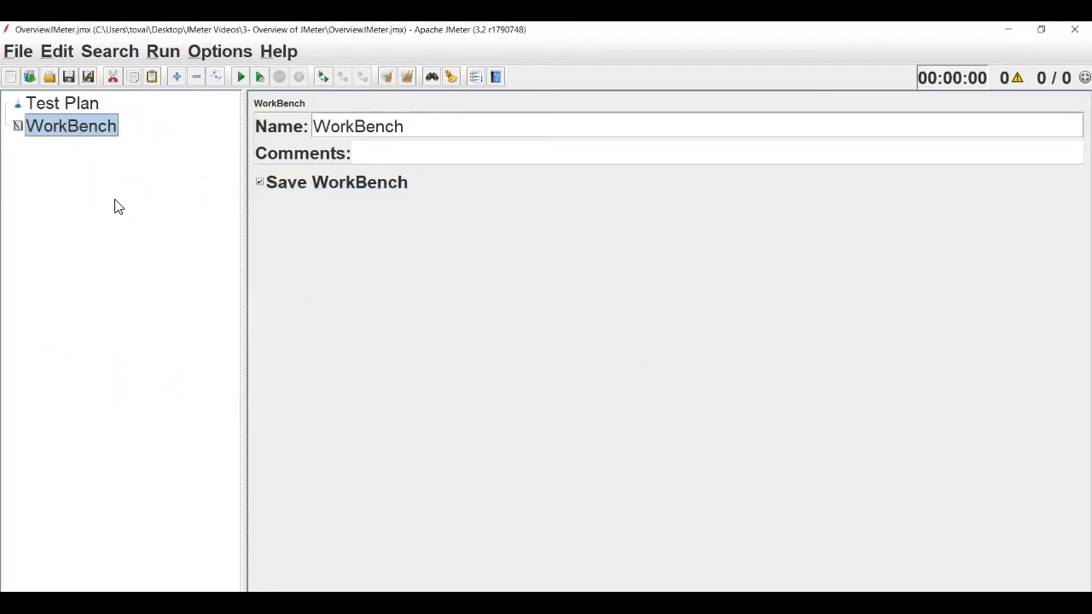
{"action": "left_click", "coordinate": [50, 104]}
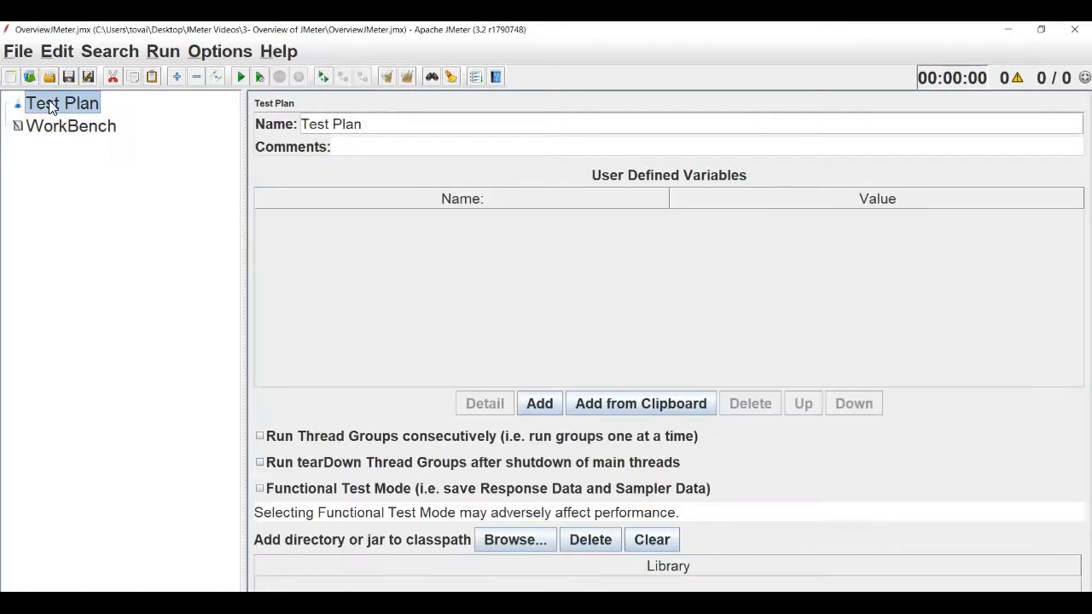
Step: Add a Thread Group to the Test Plan
{"action": "right_click", "coordinate": [49, 102]}
{"action": "mouse_move", "coordinate": [68, 111]}
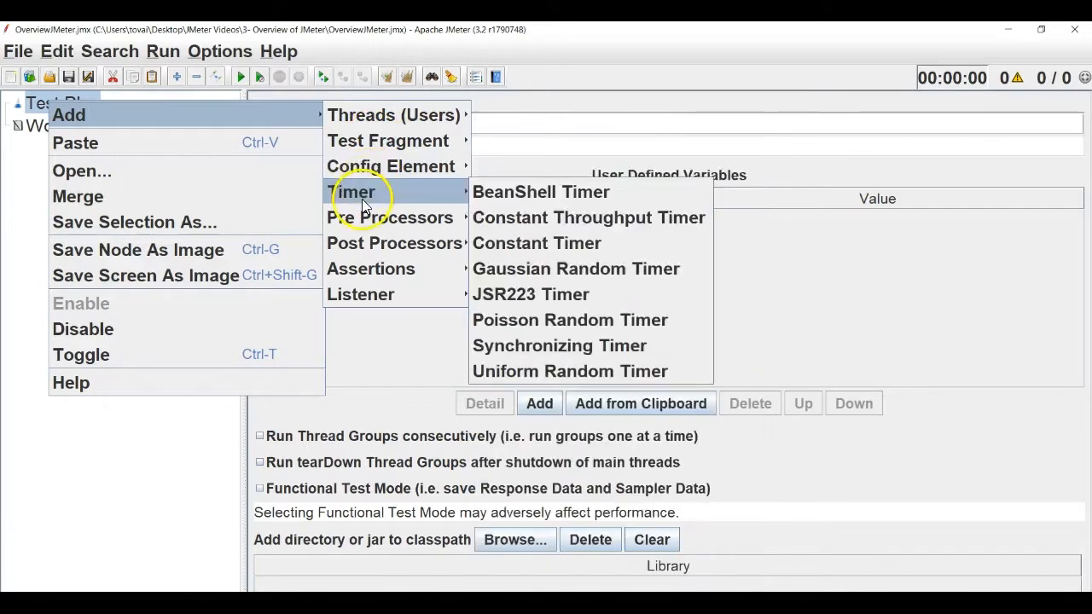
{"action": "mouse_move", "coordinate": [410, 270]}
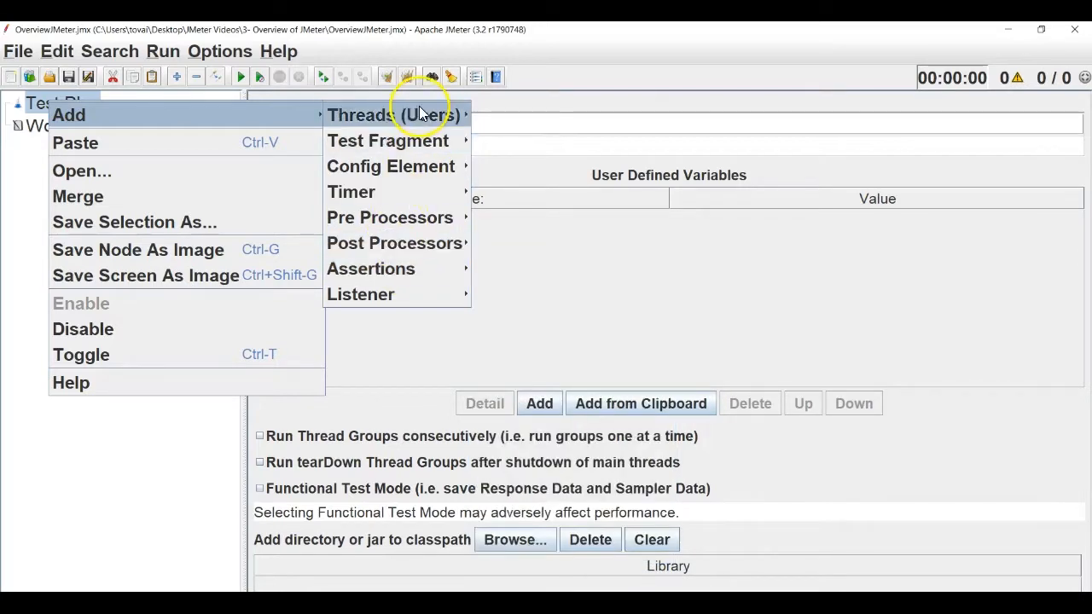
{"action": "mouse_move", "coordinate": [419, 110]}
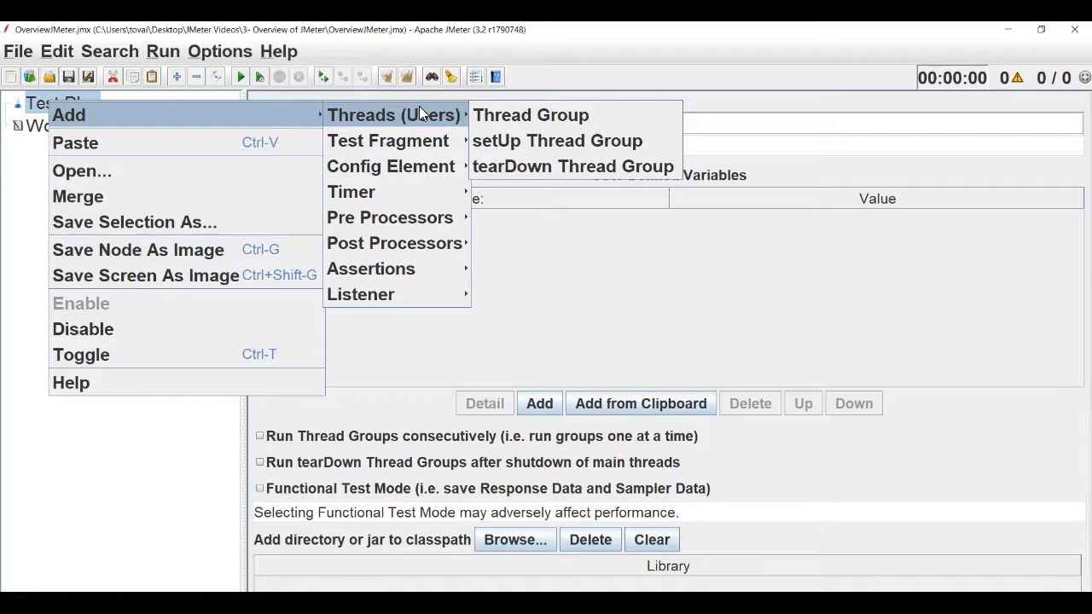
{"action": "left_click", "coordinate": [477, 118]}
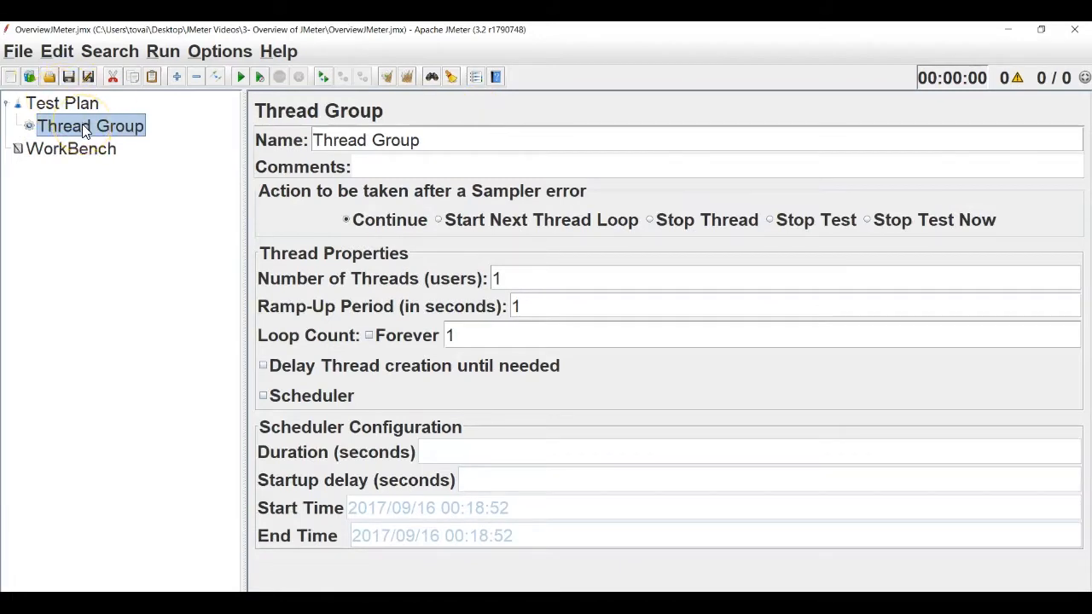
Step: Clear the thread group's name and re-enter it as Thread Group
{"action": "left_click", "coordinate": [429, 142]}
{"action": "left_click_drag", "start_coordinate": [430, 143], "coordinate": [315, 137]}
{"action": "type", "text": "S"}
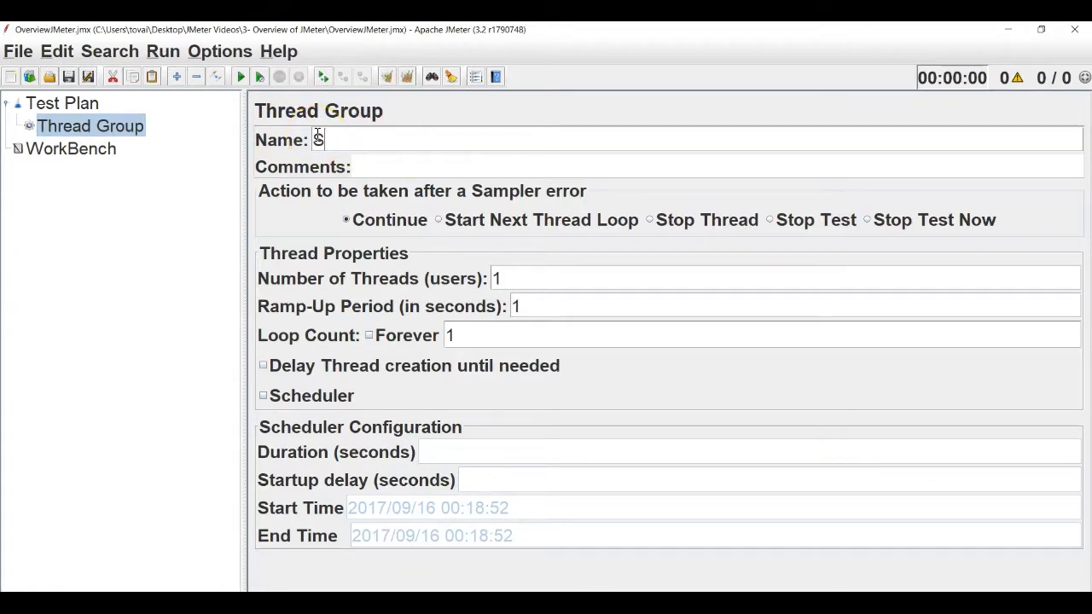
{"action": "key", "text": "BackSpace"}
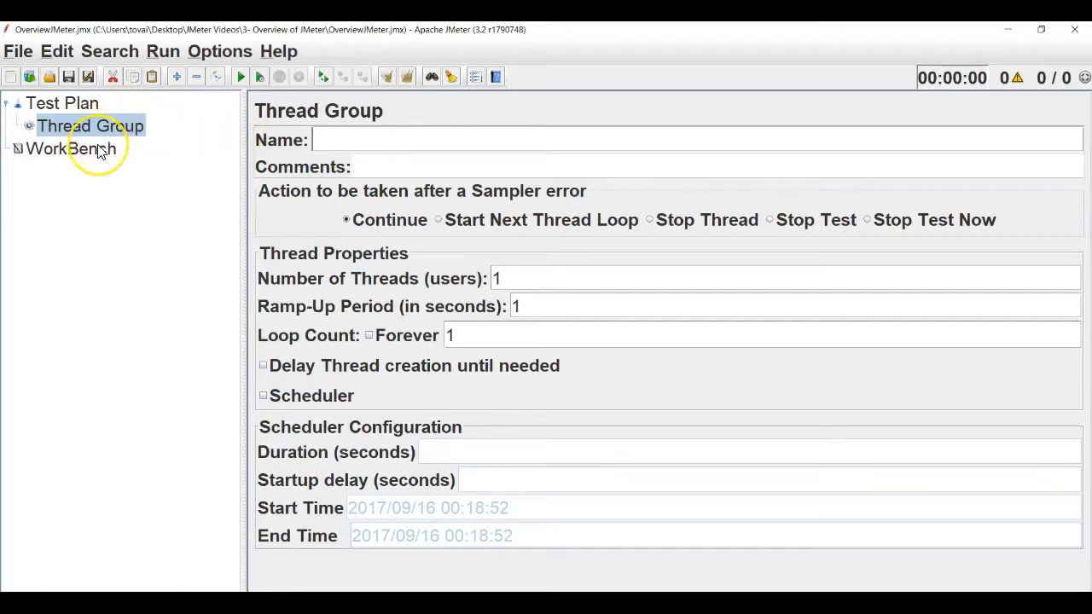
{"action": "left_click", "coordinate": [97, 145]}
{"action": "left_click", "coordinate": [81, 125]}
{"action": "left_click", "coordinate": [319, 138]}
{"action": "type", "text": "Thread"}
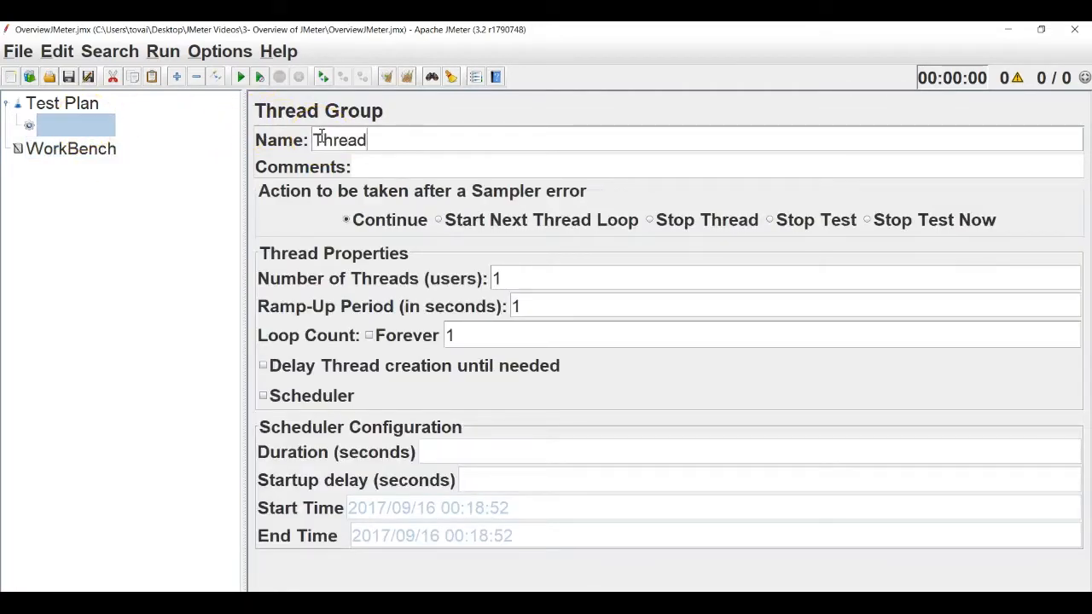
{"action": "type", "text": " Group"}
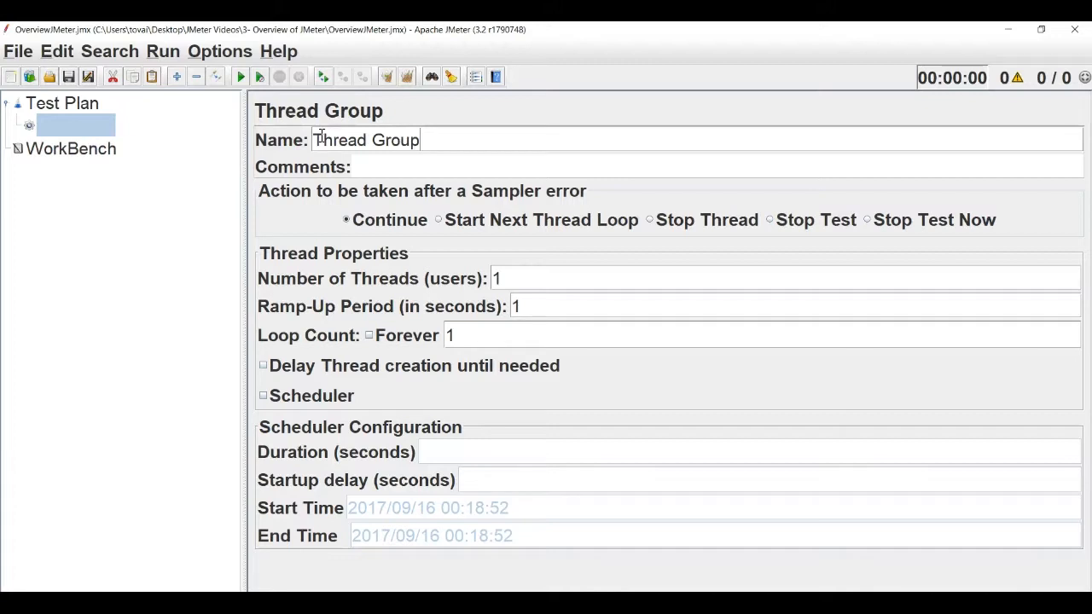
{"action": "left_click", "coordinate": [103, 151]}
{"action": "left_click", "coordinate": [100, 135]}
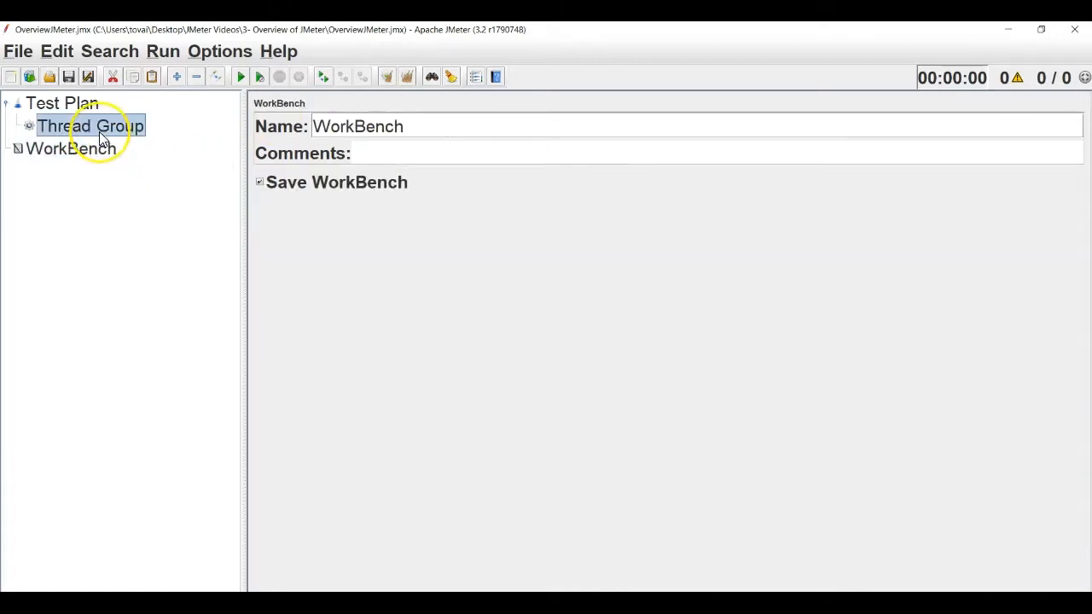
Step: Compare the kinds of elements that can be added under the Thread Group and under the Test Plan
{"action": "right_click", "coordinate": [99, 136]}
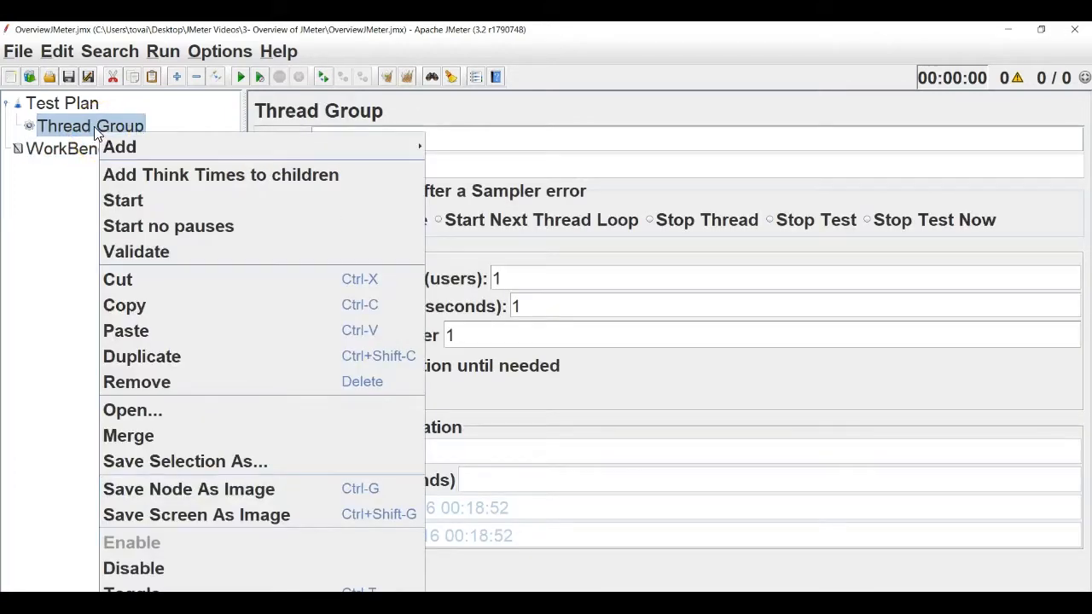
{"action": "left_click", "coordinate": [135, 147]}
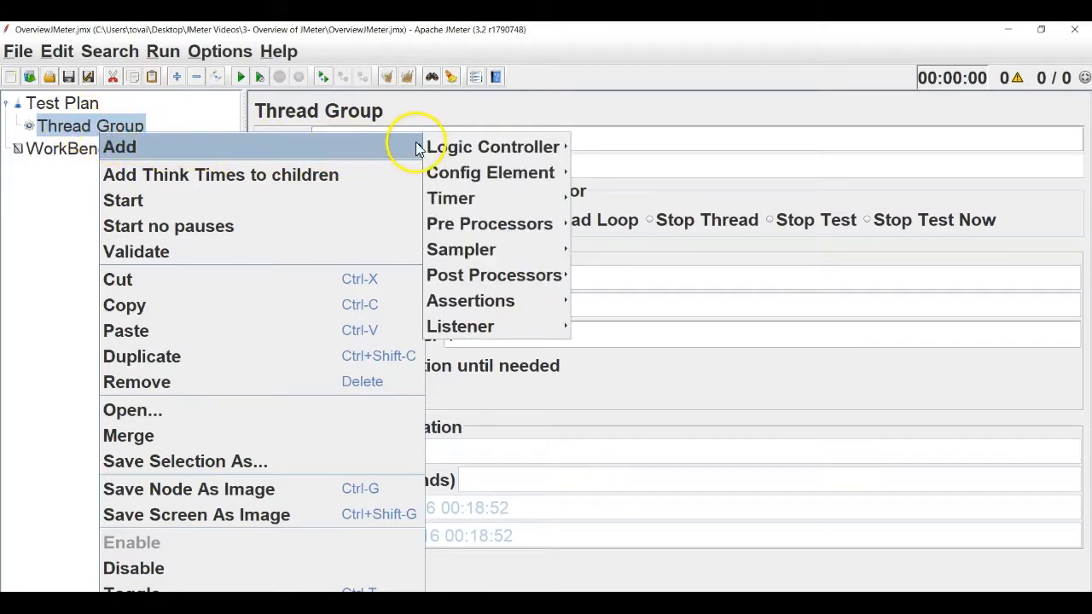
{"action": "left_click", "coordinate": [68, 126]}
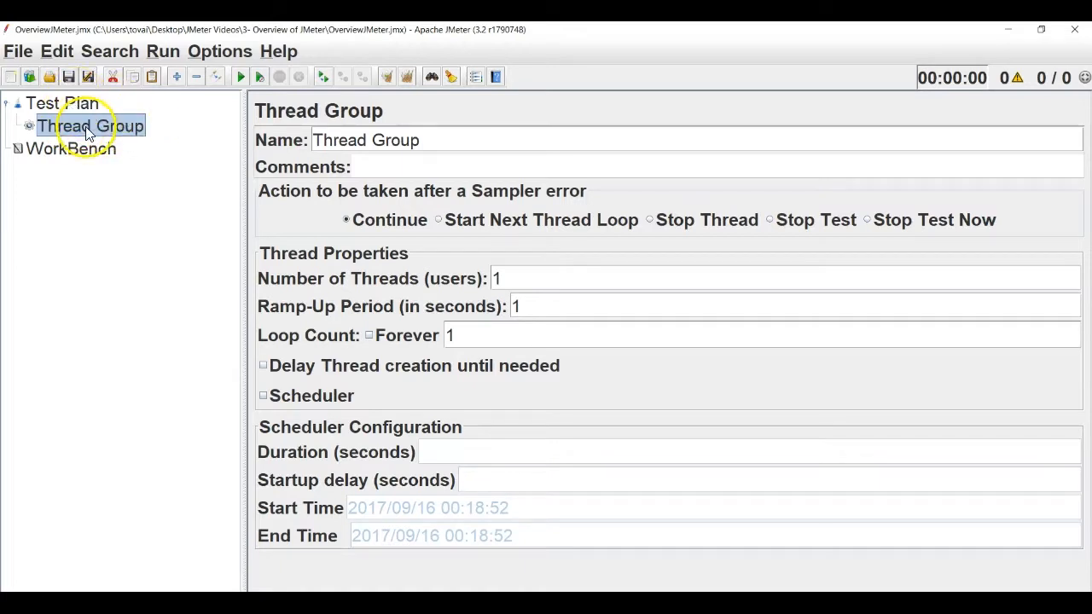
{"action": "right_click", "coordinate": [88, 134]}
{"action": "mouse_move", "coordinate": [263, 144]}
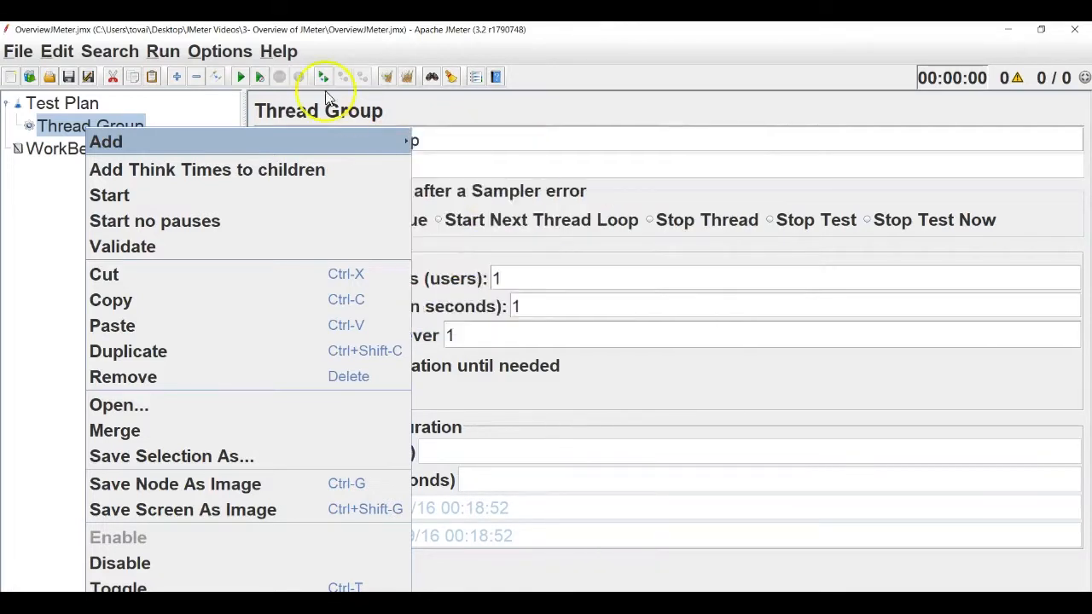
{"action": "left_click", "coordinate": [96, 100]}
{"action": "right_click", "coordinate": [96, 101]}
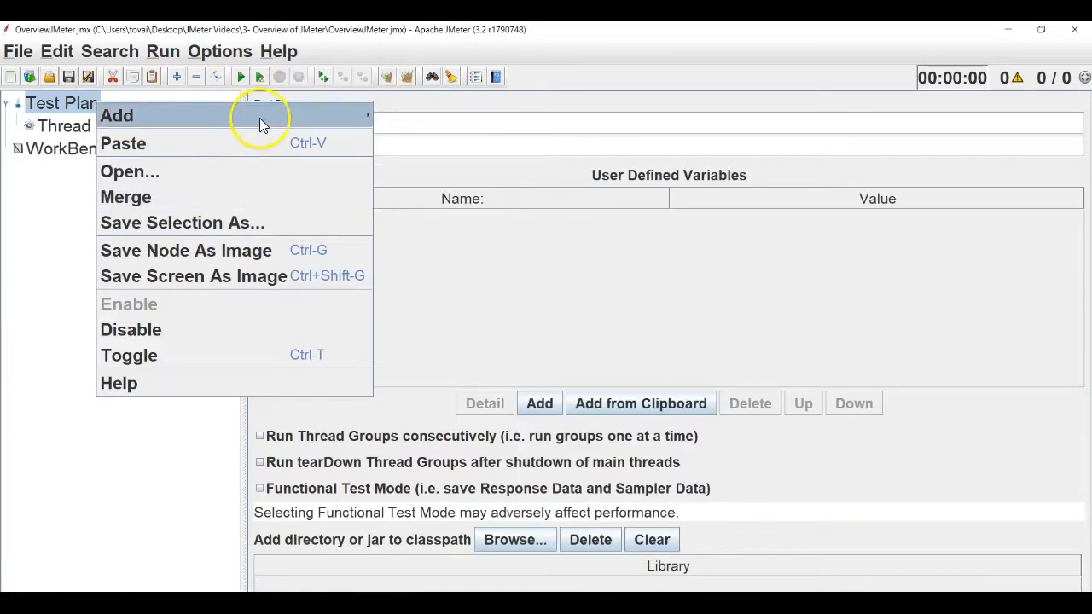
{"action": "left_click", "coordinate": [70, 128]}
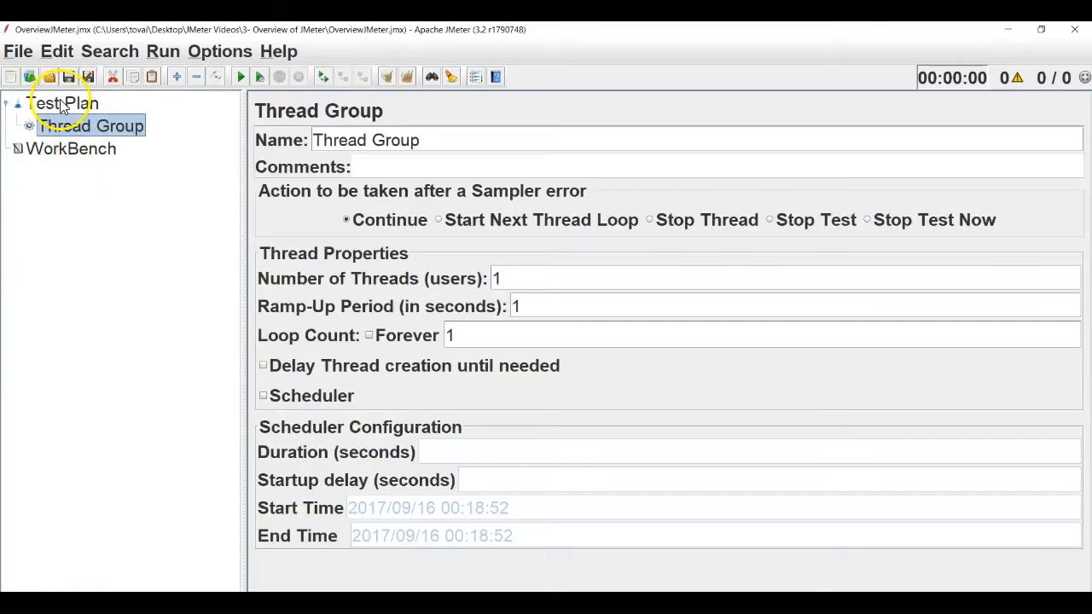
Step: Add a second Thread Group to the Test Plan and view the settings of both thread groups
{"action": "left_click", "coordinate": [58, 104]}
{"action": "right_click", "coordinate": [55, 101]}
{"action": "mouse_move", "coordinate": [227, 116]}
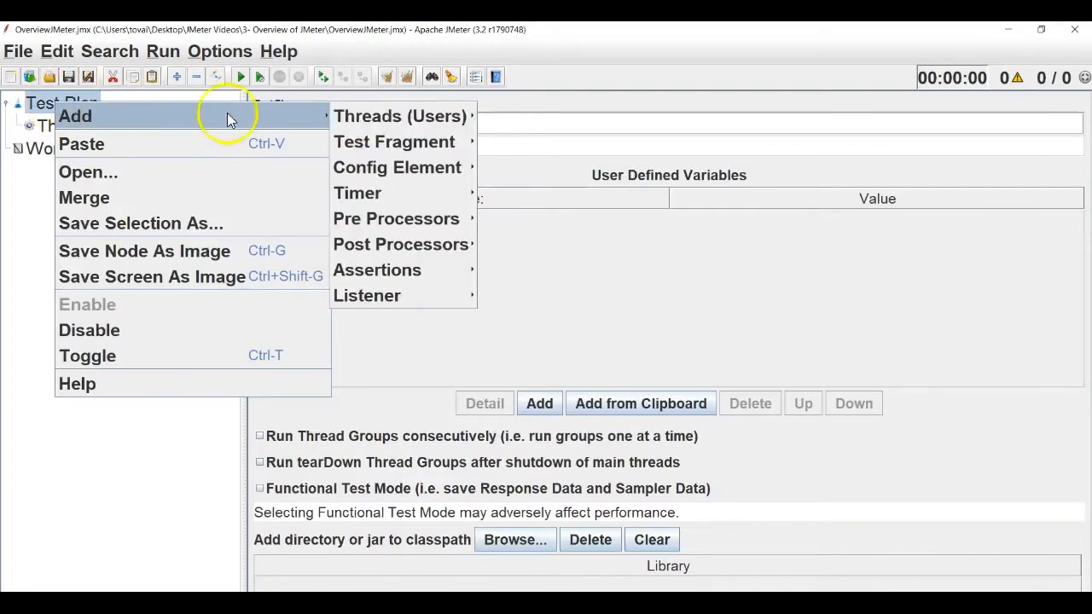
{"action": "mouse_move", "coordinate": [451, 117]}
{"action": "left_click", "coordinate": [509, 115]}
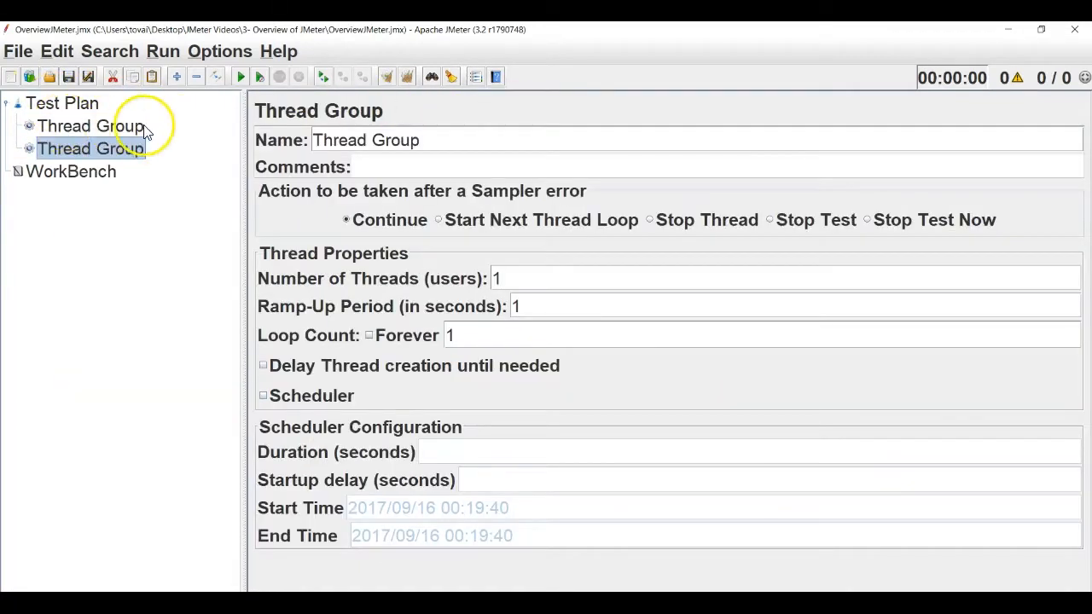
{"action": "left_click", "coordinate": [66, 128]}
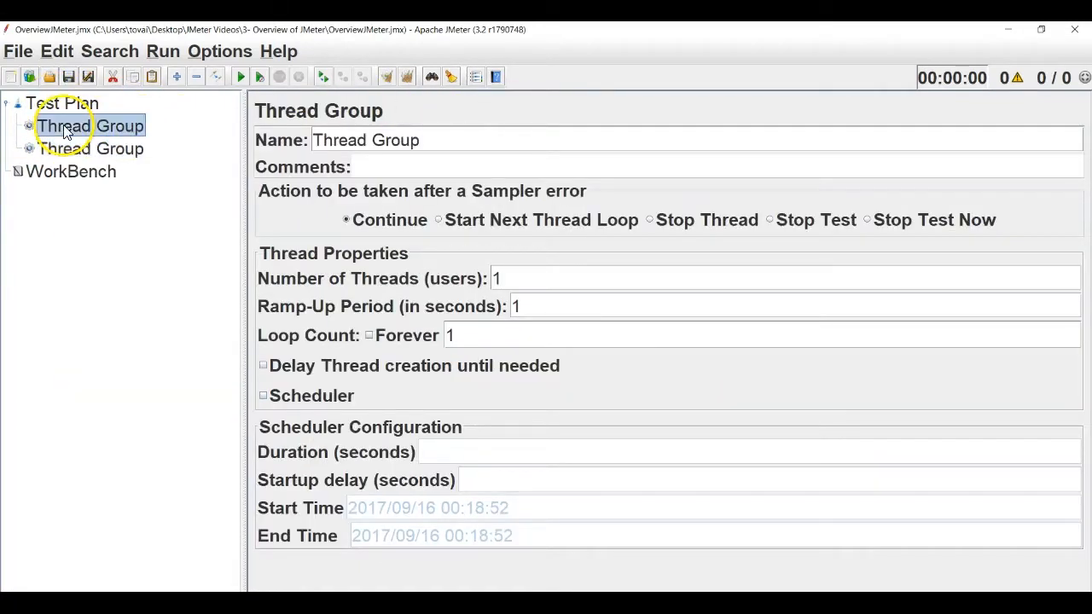
{"action": "left_click", "coordinate": [74, 152]}
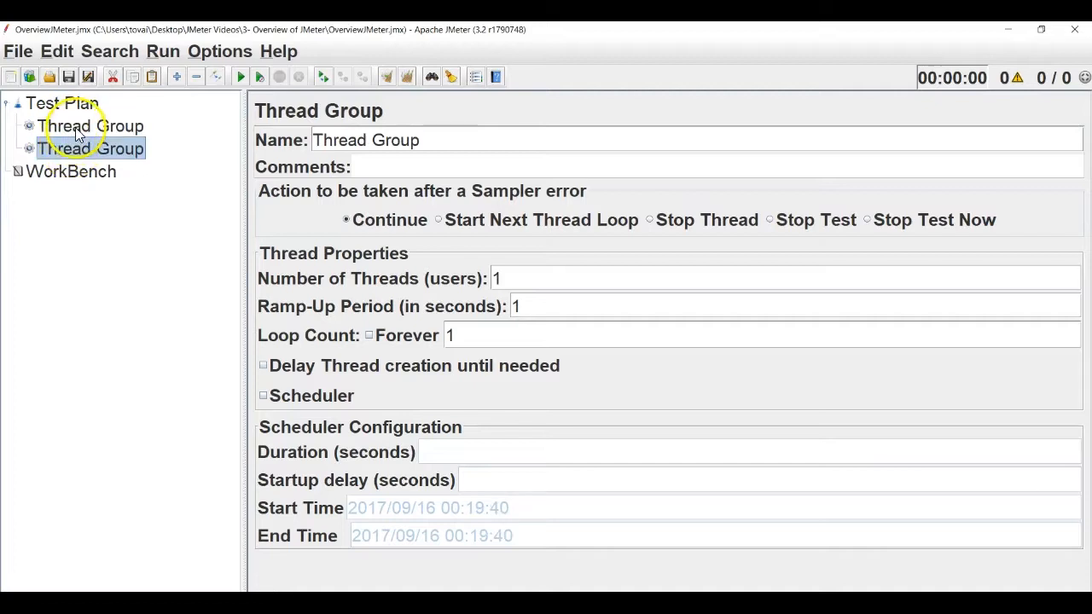
Step: Add an If Controller logic controller to the first Thread Group
{"action": "left_click", "coordinate": [75, 128]}
{"action": "right_click", "coordinate": [75, 130]}
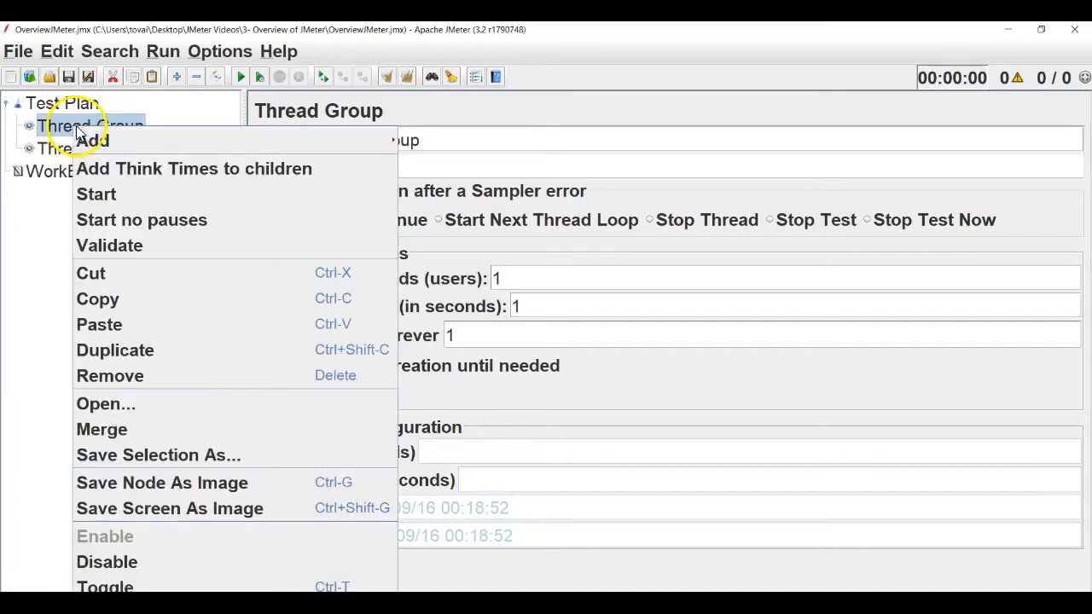
{"action": "mouse_move", "coordinate": [341, 142]}
{"action": "mouse_move", "coordinate": [440, 142]}
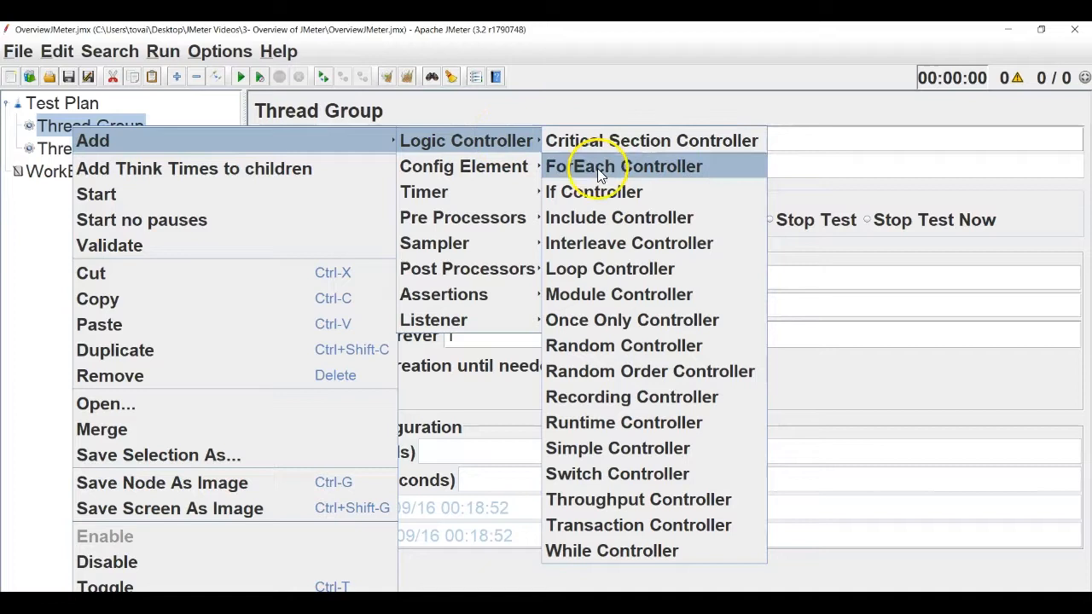
{"action": "left_click", "coordinate": [600, 189]}
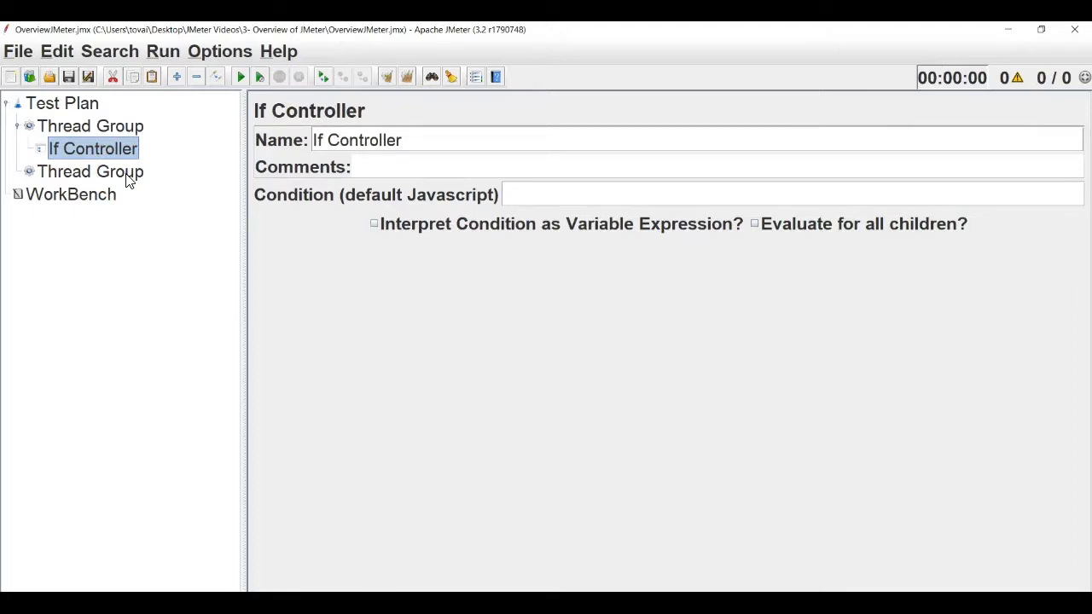
Step: Collapse and expand the first Thread Group in the tree to examine how the If Controller is nested under it
{"action": "left_click", "coordinate": [18, 126]}
{"action": "left_click", "coordinate": [30, 103]}
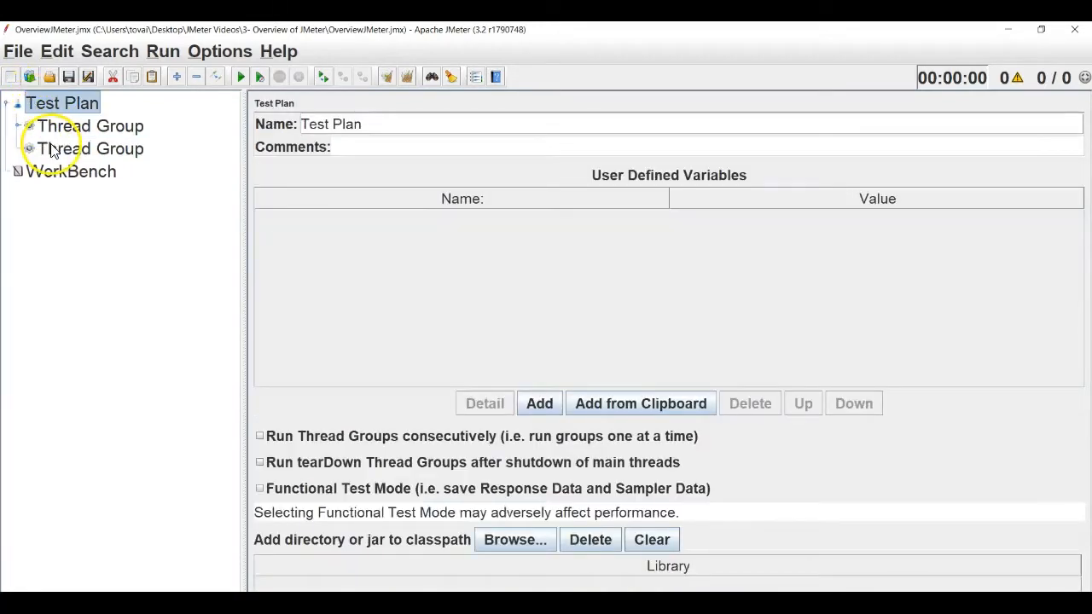
{"action": "left_click", "coordinate": [18, 126]}
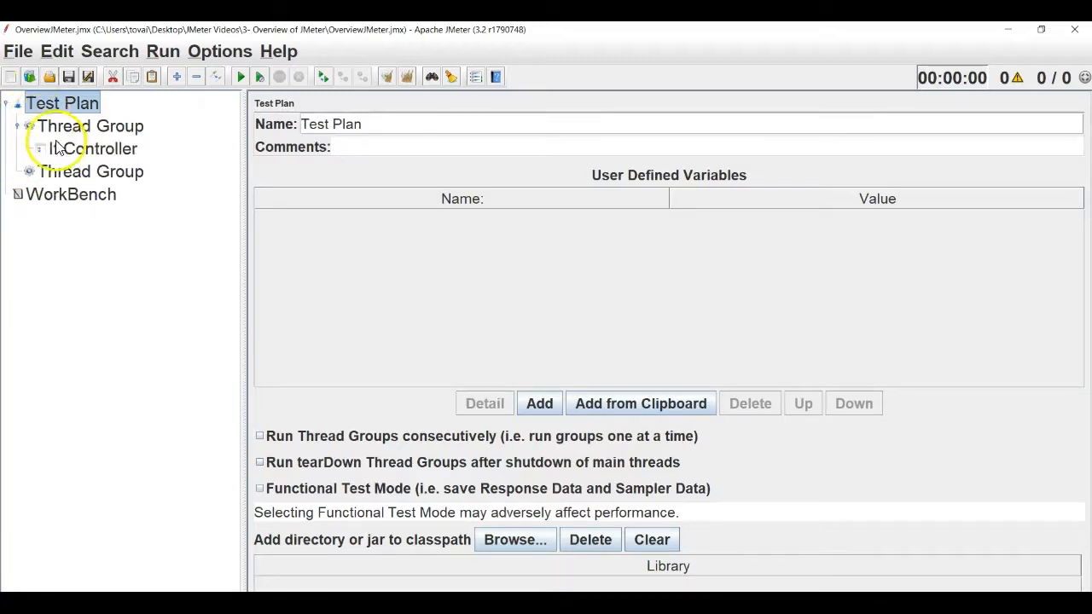
{"action": "left_click", "coordinate": [58, 150]}
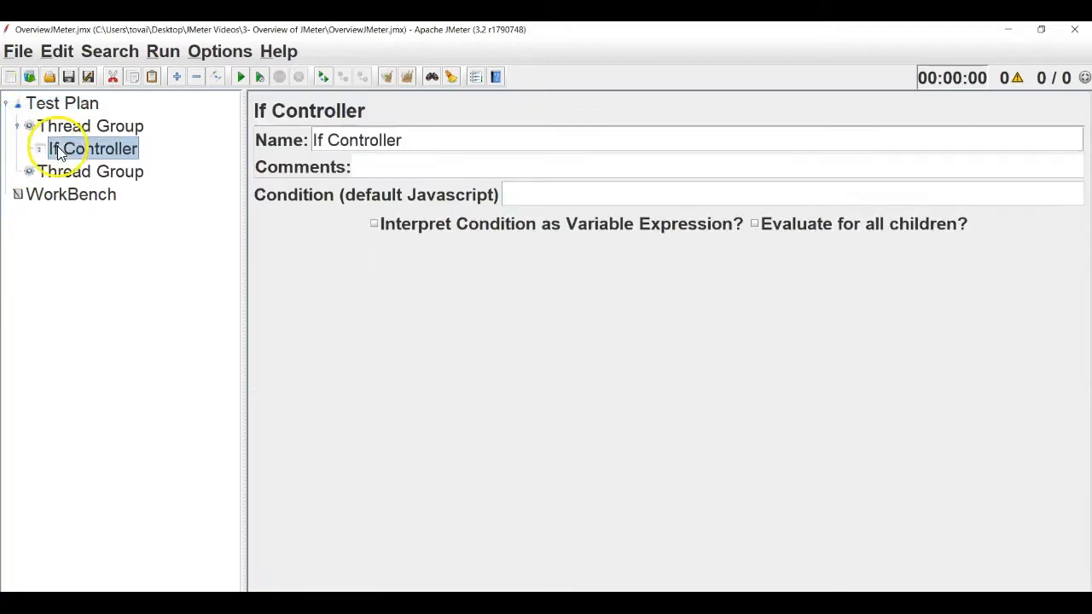
{"action": "left_click", "coordinate": [18, 126]}
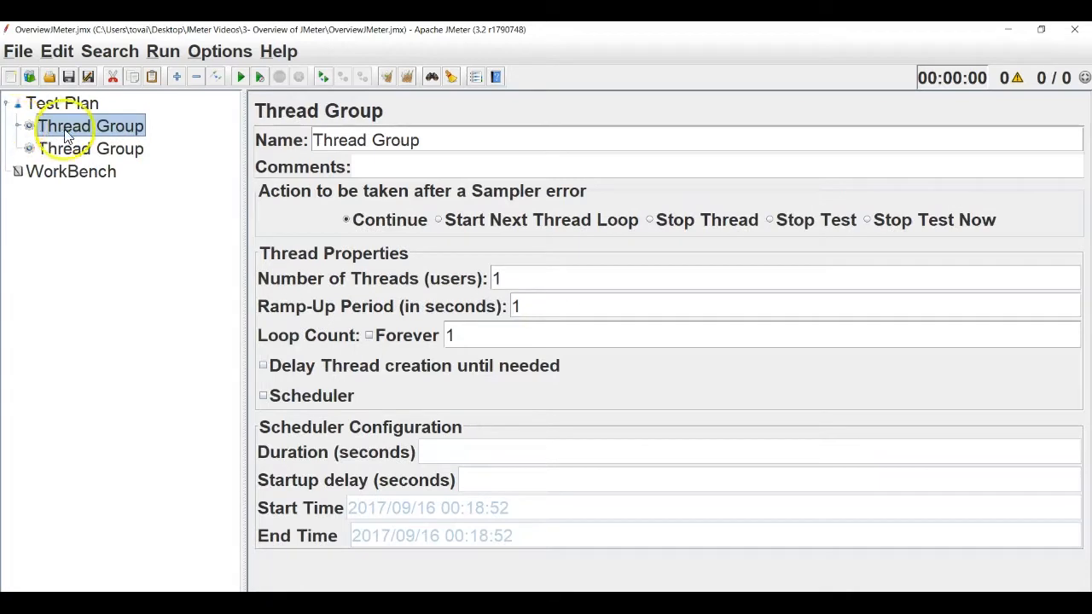
{"action": "left_click", "coordinate": [18, 127]}
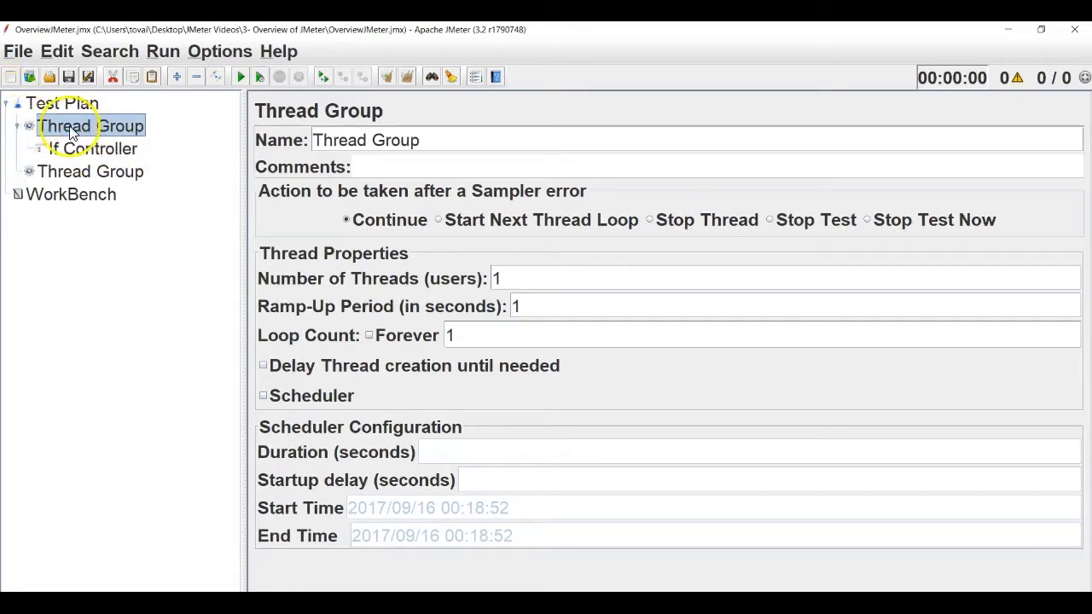
{"action": "left_click", "coordinate": [84, 150]}
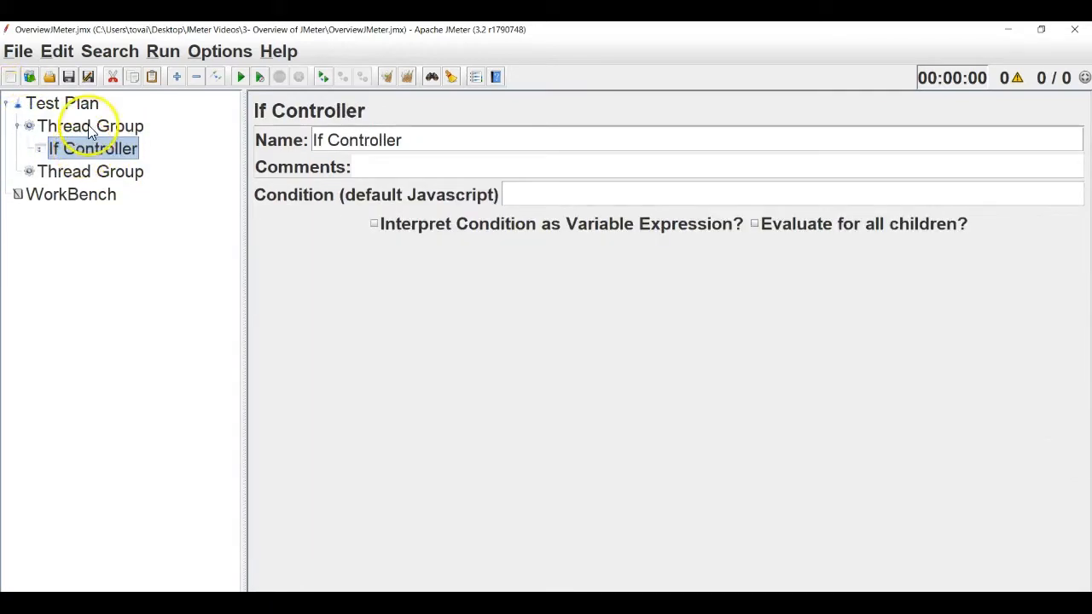
Step: Add an HTTP Cache Manager config element to the first Thread Group and view it alongside the If Controller
{"action": "left_click", "coordinate": [87, 126]}
{"action": "right_click", "coordinate": [88, 125]}
{"action": "mouse_move", "coordinate": [310, 147]}
{"action": "mouse_move", "coordinate": [442, 145]}
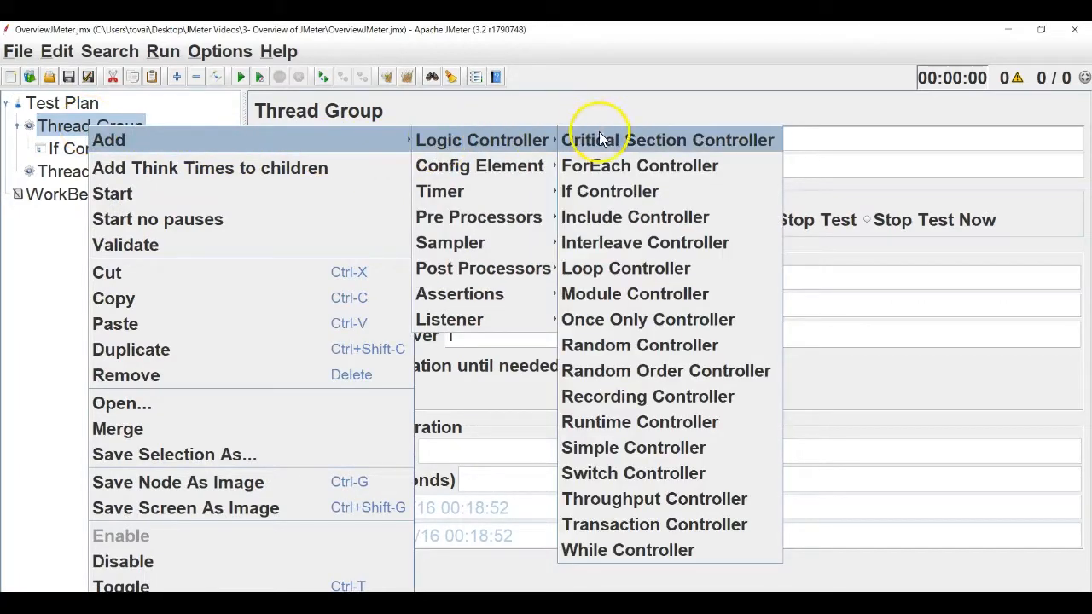
{"action": "mouse_move", "coordinate": [529, 168]}
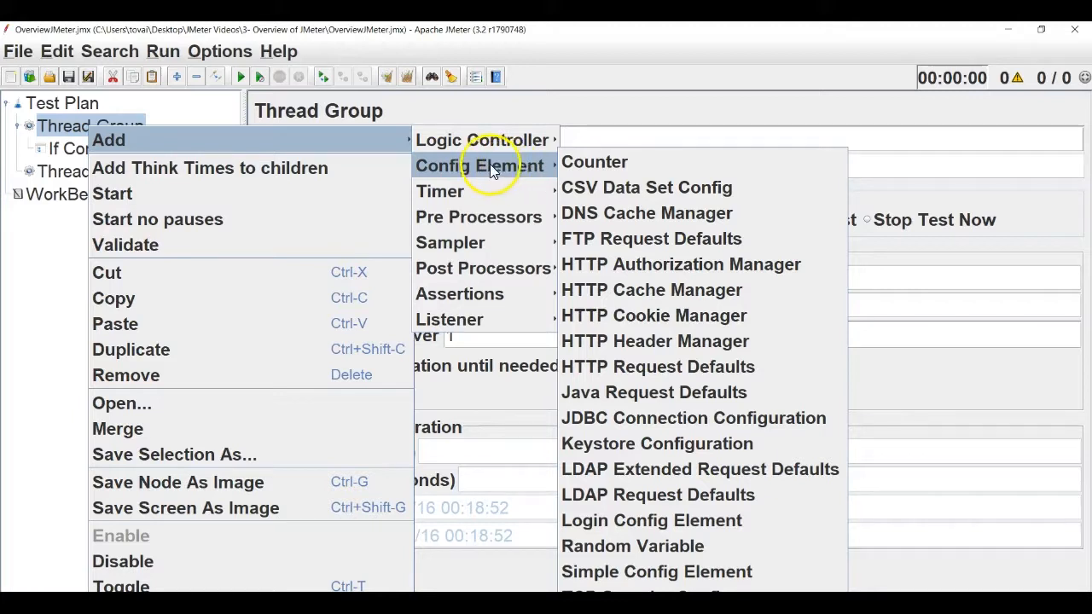
{"action": "left_click", "coordinate": [669, 295]}
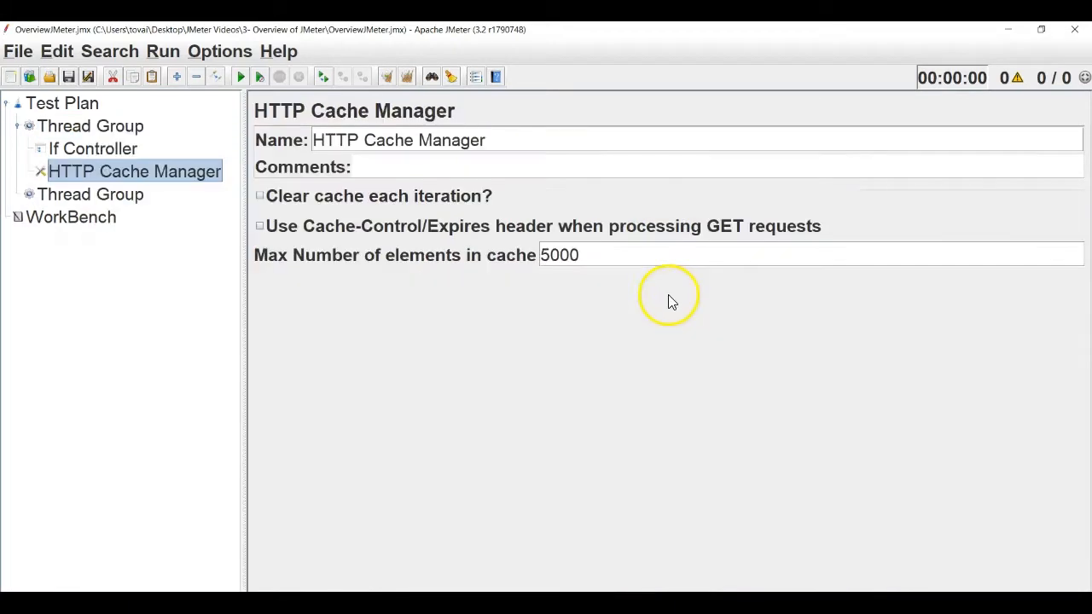
{"action": "left_click", "coordinate": [87, 157]}
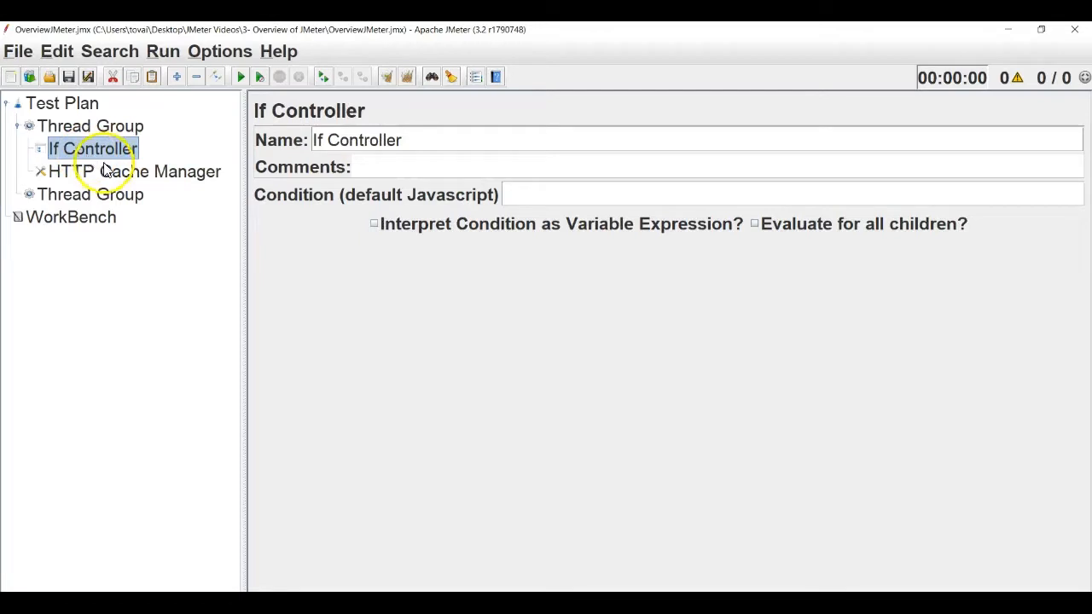
{"action": "left_click", "coordinate": [109, 175]}
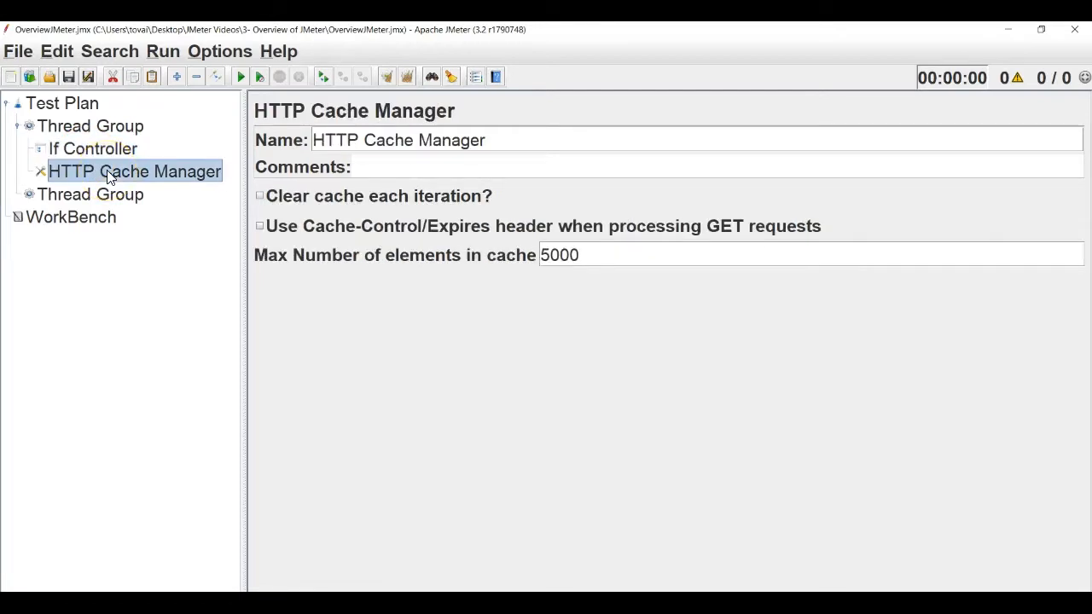
Step: Add a Constant Timer to the first Thread Group
{"action": "left_click", "coordinate": [117, 126]}
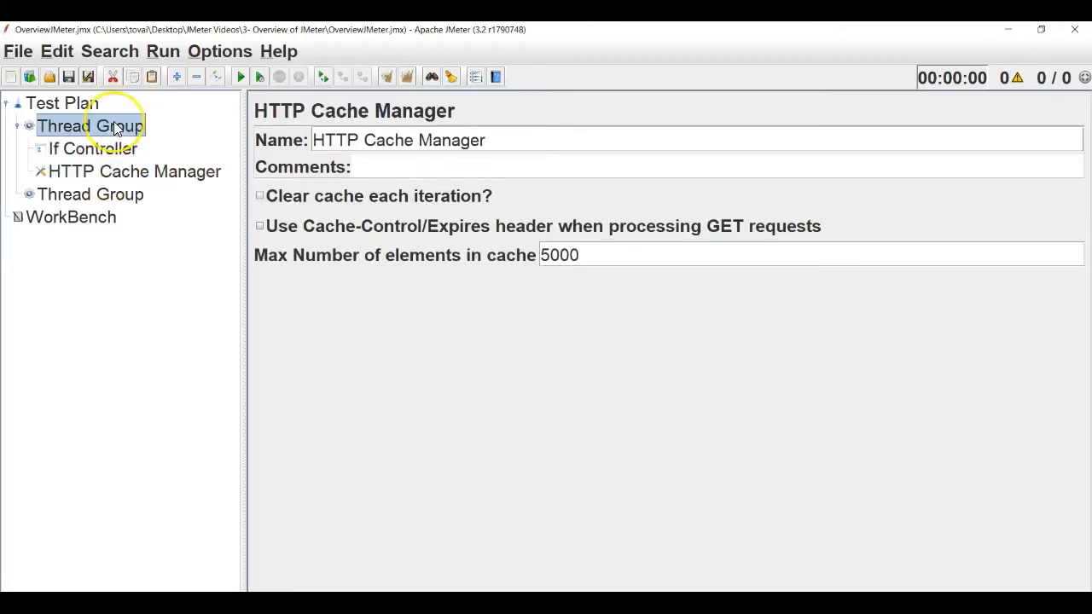
{"action": "right_click", "coordinate": [120, 126]}
{"action": "mouse_move", "coordinate": [383, 139]}
{"action": "mouse_move", "coordinate": [479, 137]}
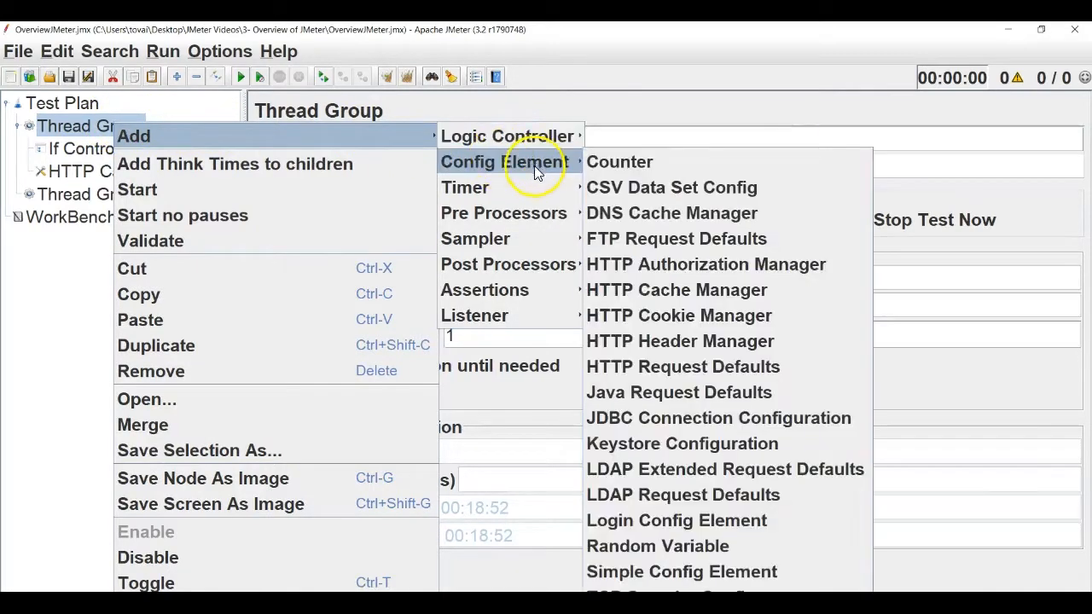
{"action": "mouse_move", "coordinate": [494, 188]}
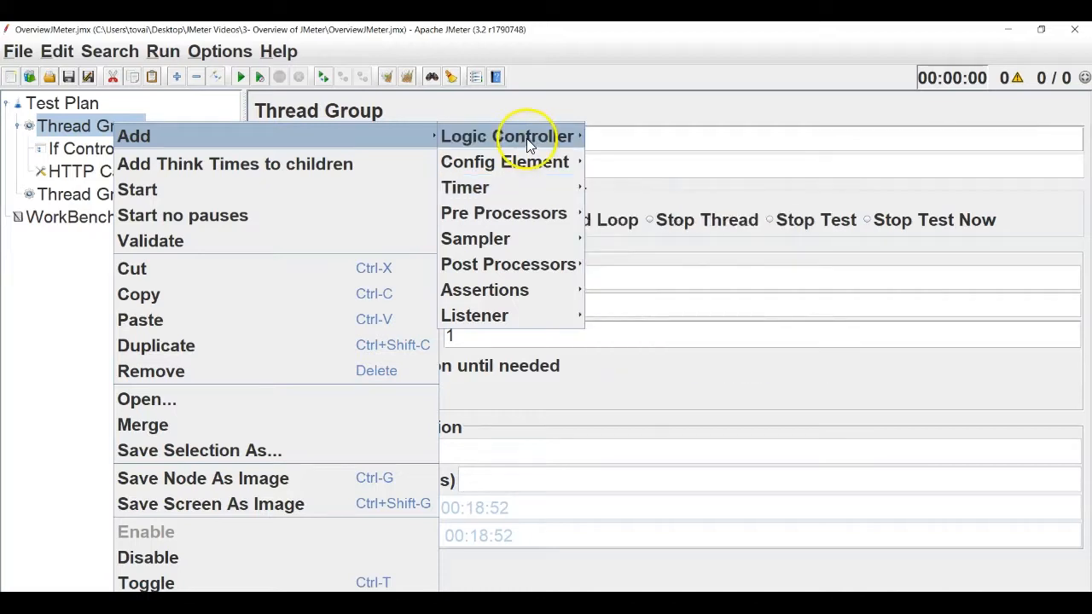
{"action": "mouse_move", "coordinate": [528, 187]}
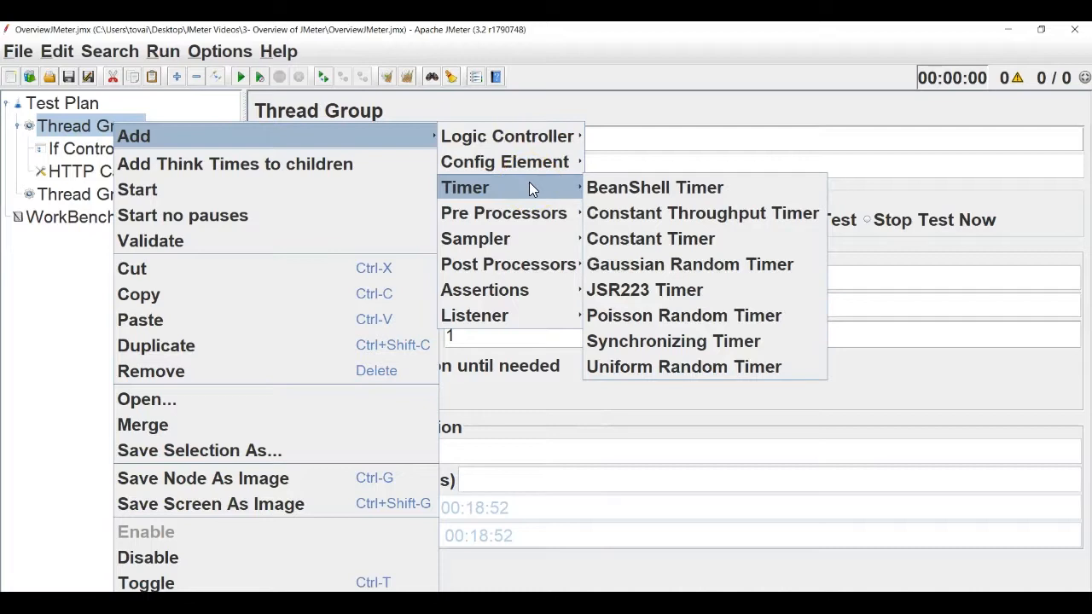
{"action": "left_click", "coordinate": [617, 239]}
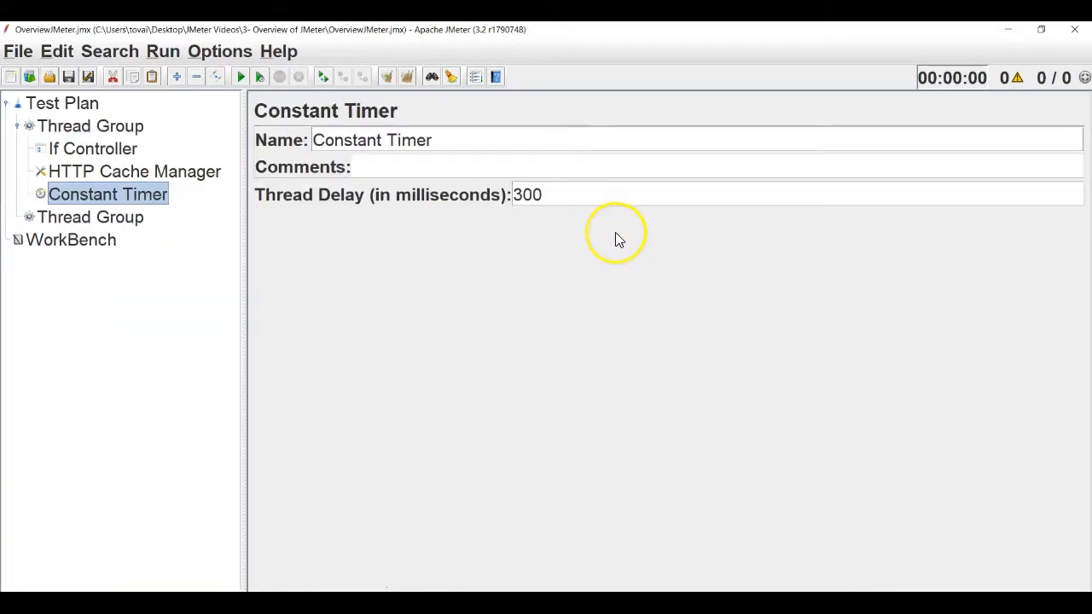
Step: Examine which pre processors, samplers and post processors can be added to the first Thread Group
{"action": "left_click", "coordinate": [115, 128]}
{"action": "right_click", "coordinate": [115, 132]}
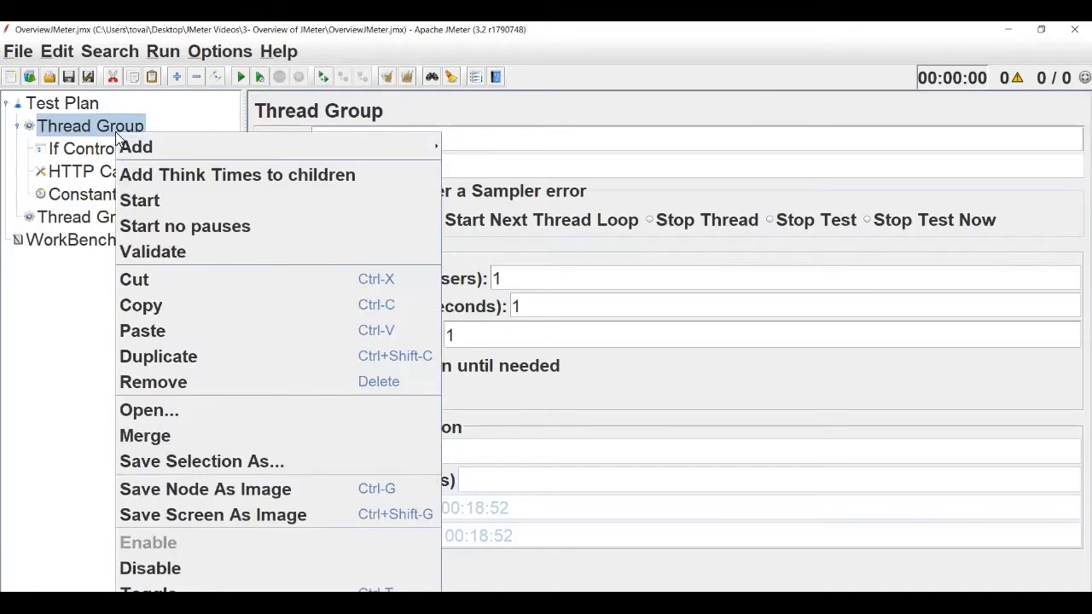
{"action": "left_click", "coordinate": [11, 584]}
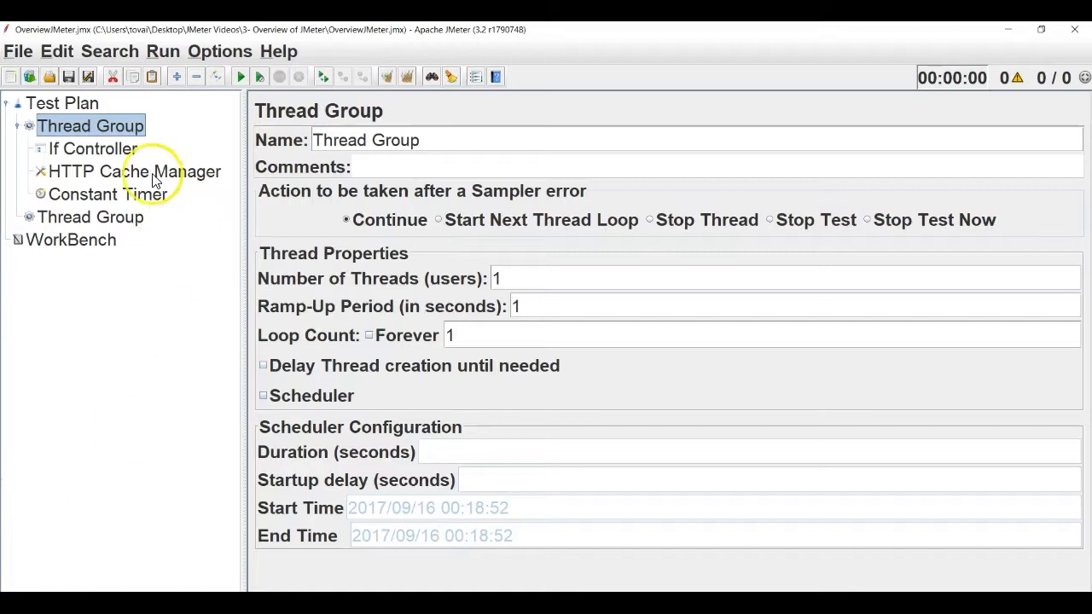
{"action": "right_click", "coordinate": [133, 127]}
{"action": "mouse_move", "coordinate": [285, 141]}
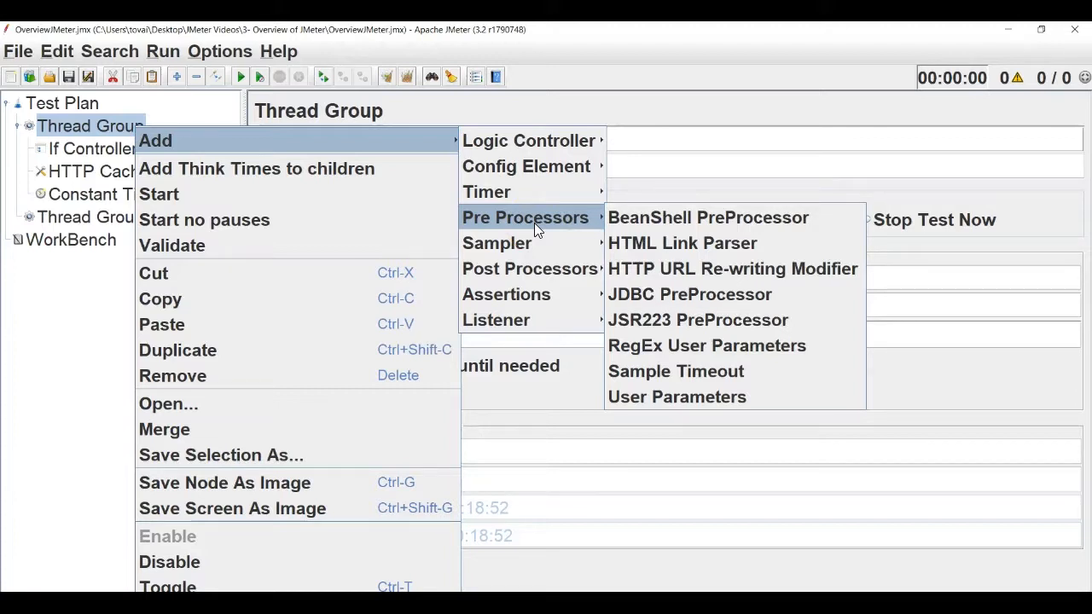
{"action": "left_click", "coordinate": [512, 267]}
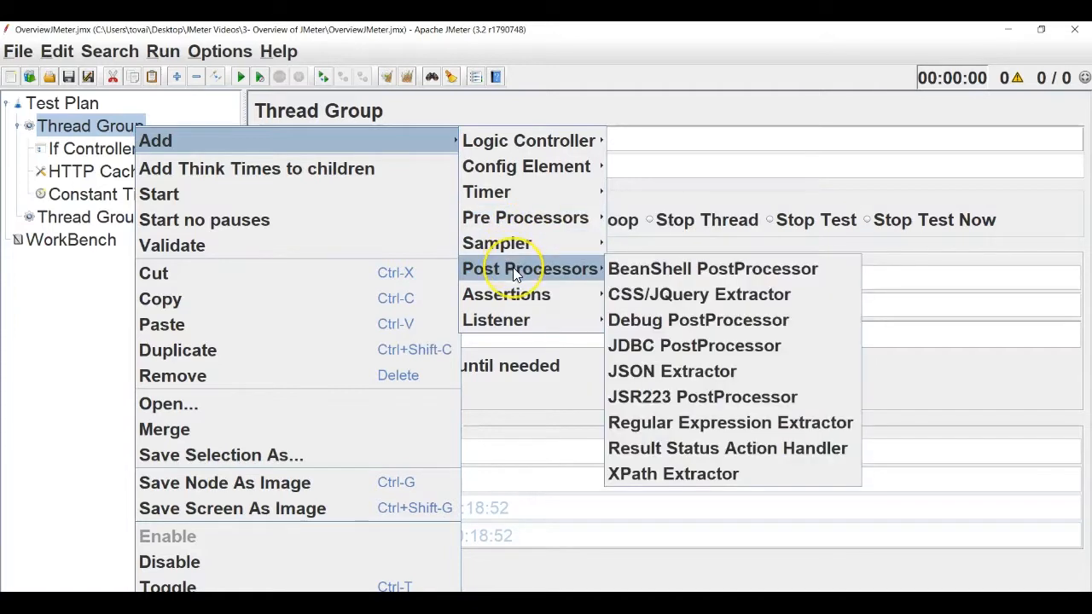
{"action": "left_click", "coordinate": [539, 216]}
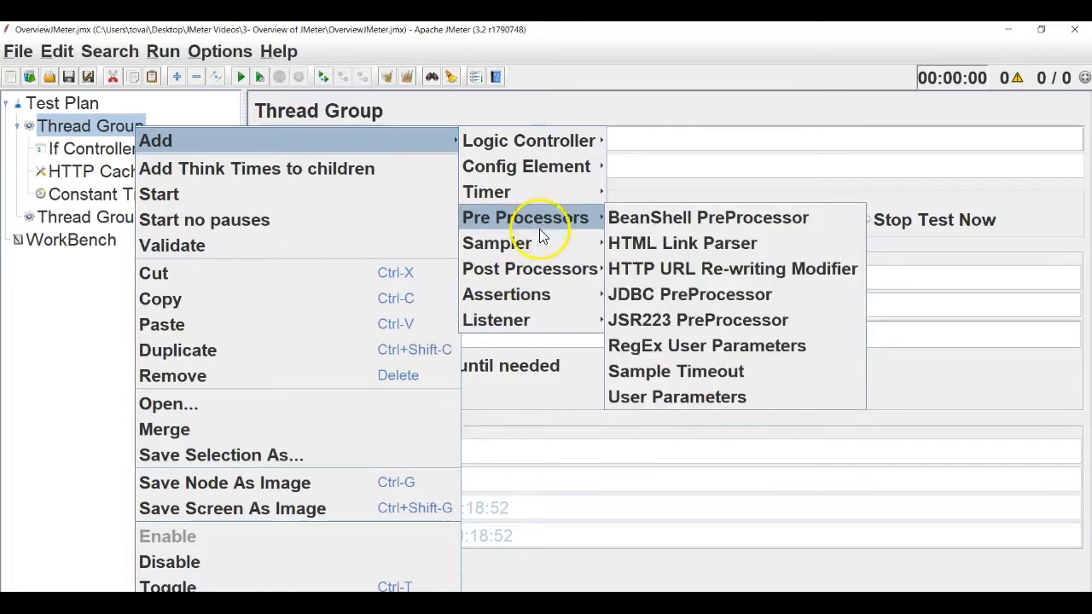
{"action": "left_click", "coordinate": [519, 269]}
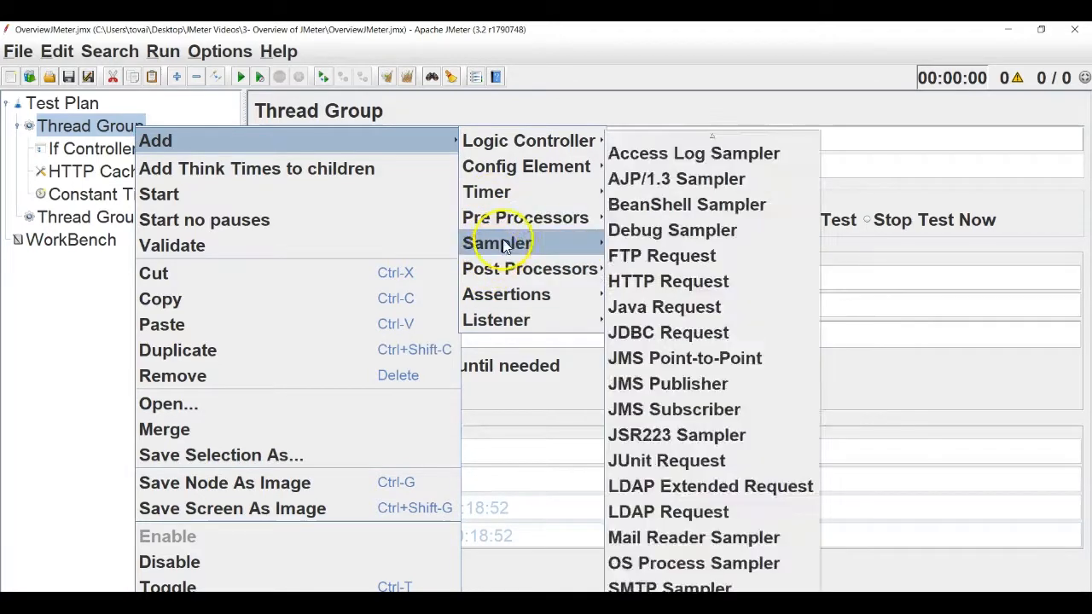
{"action": "mouse_move", "coordinate": [511, 224]}
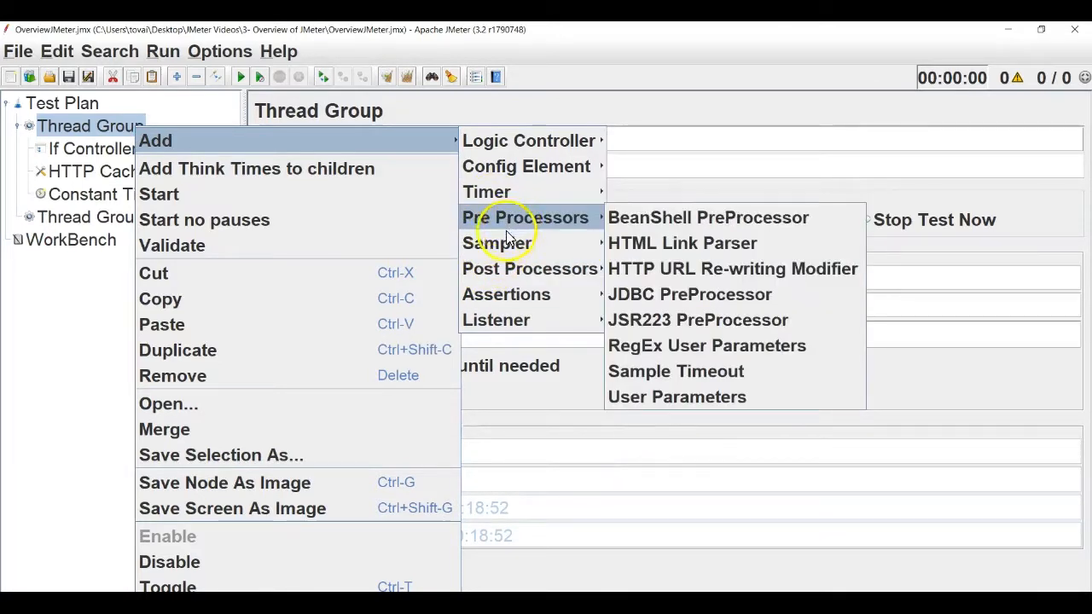
{"action": "mouse_move", "coordinate": [502, 245]}
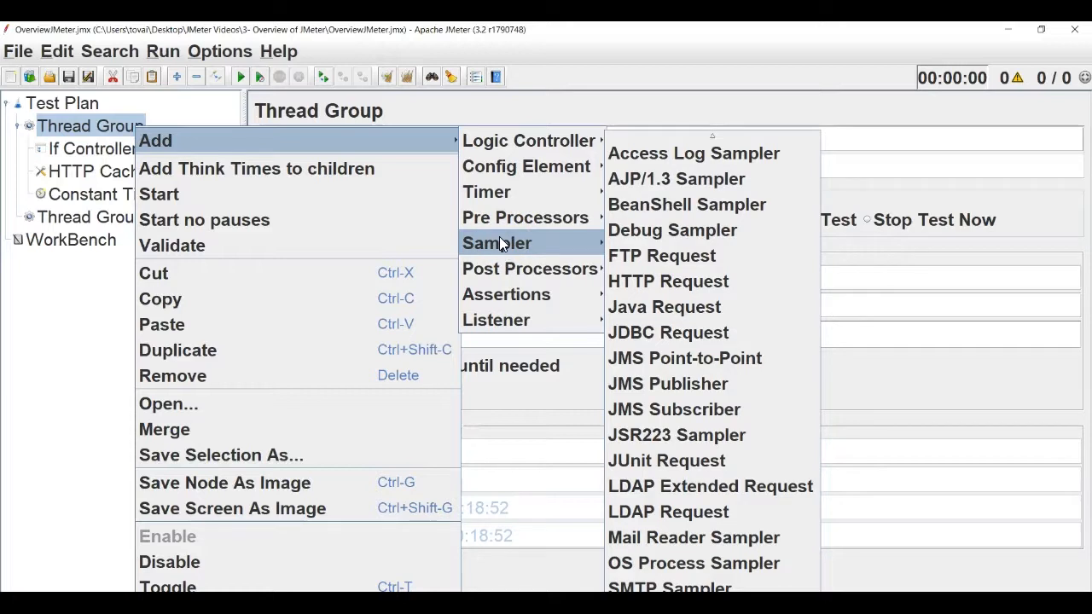
{"action": "mouse_move", "coordinate": [518, 267]}
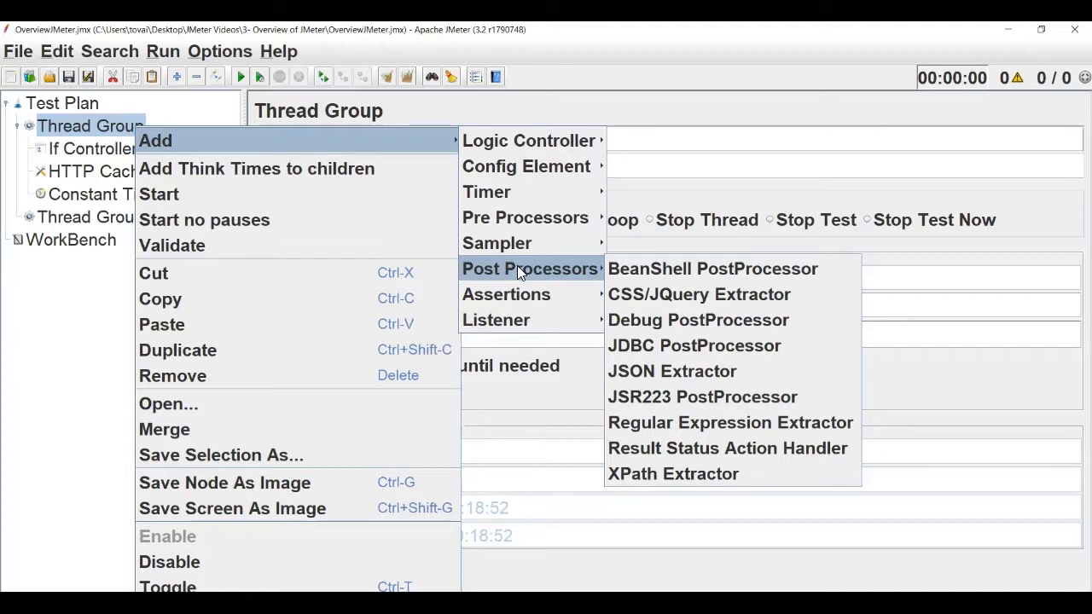
{"action": "left_click", "coordinate": [516, 210]}
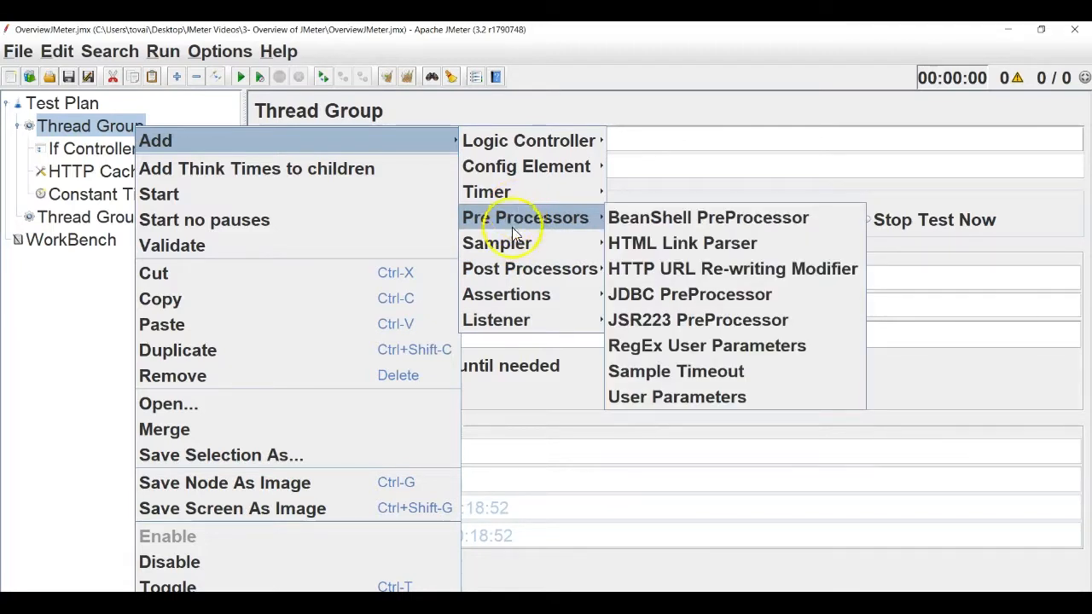
{"action": "left_click", "coordinate": [506, 264]}
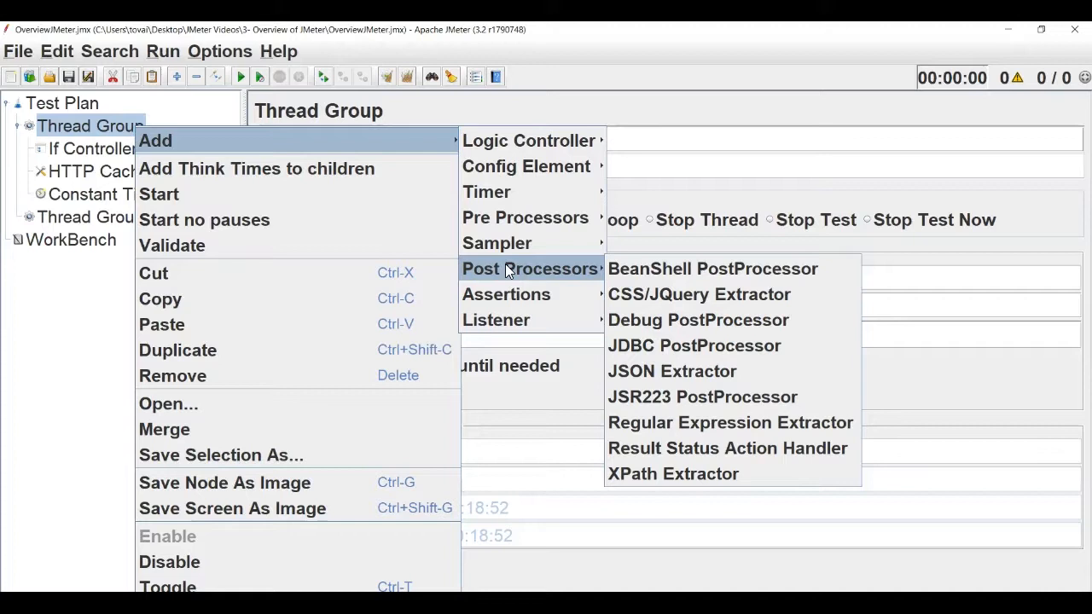
Step: Add an HTML Link Parser pre processor to the first Thread Group
{"action": "left_click", "coordinate": [507, 250]}
{"action": "left_click", "coordinate": [512, 220]}
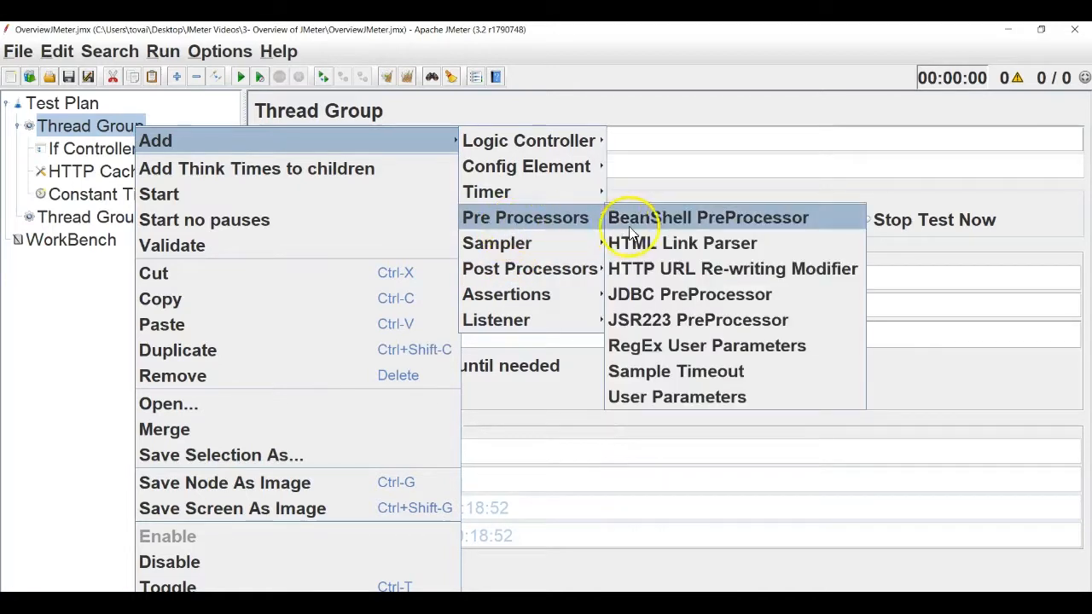
{"action": "left_click", "coordinate": [653, 244]}
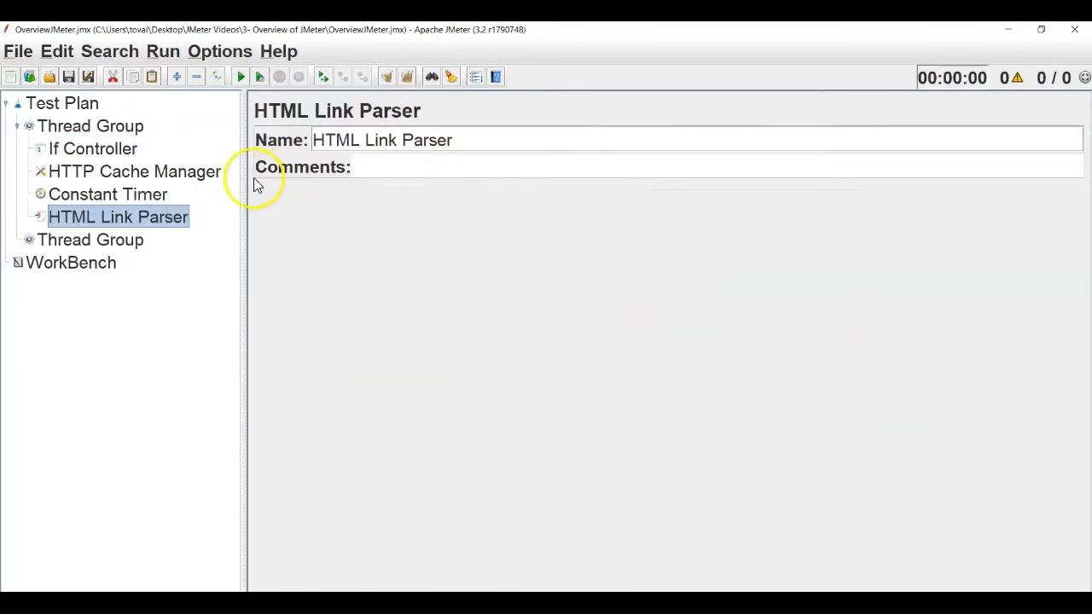
Step: Add a Debug PostProcessor to the first Thread Group
{"action": "left_click", "coordinate": [86, 128]}
{"action": "right_click", "coordinate": [86, 128]}
{"action": "left_click", "coordinate": [195, 139]}
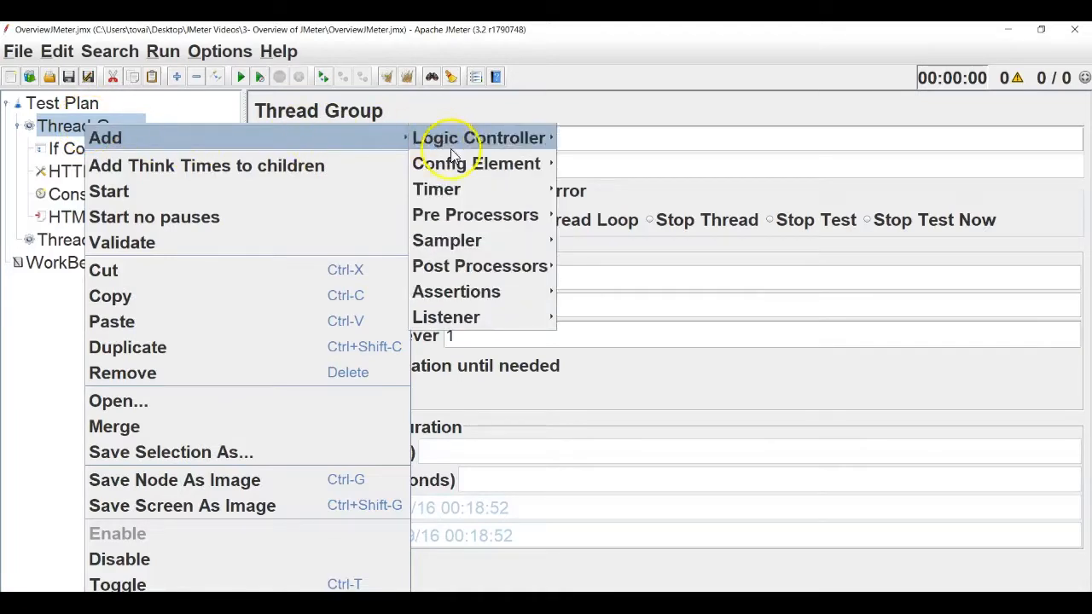
{"action": "left_click", "coordinate": [487, 264]}
{"action": "left_click", "coordinate": [614, 317]}
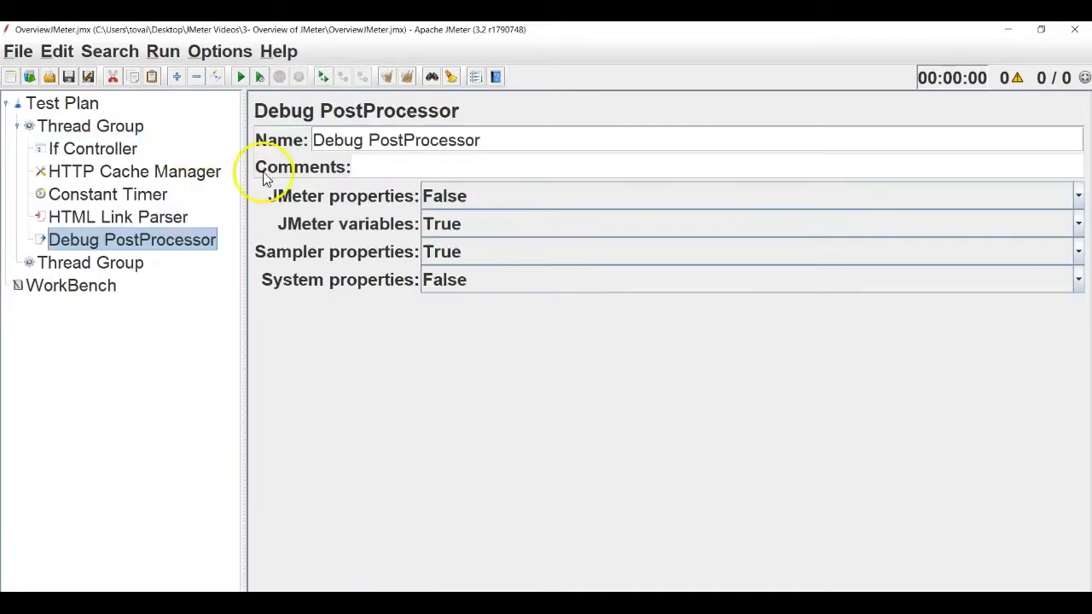
Step: Add an HTTP Request sampler to the first Thread Group
{"action": "left_click", "coordinate": [132, 128]}
{"action": "right_click", "coordinate": [132, 128]}
{"action": "left_click", "coordinate": [222, 141]}
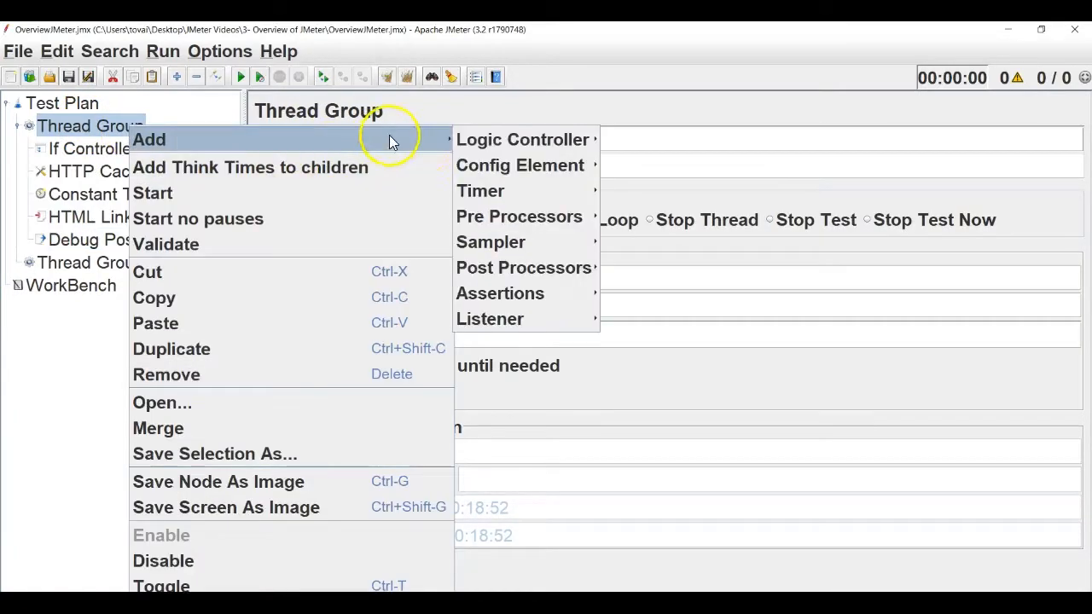
{"action": "left_click", "coordinate": [495, 243]}
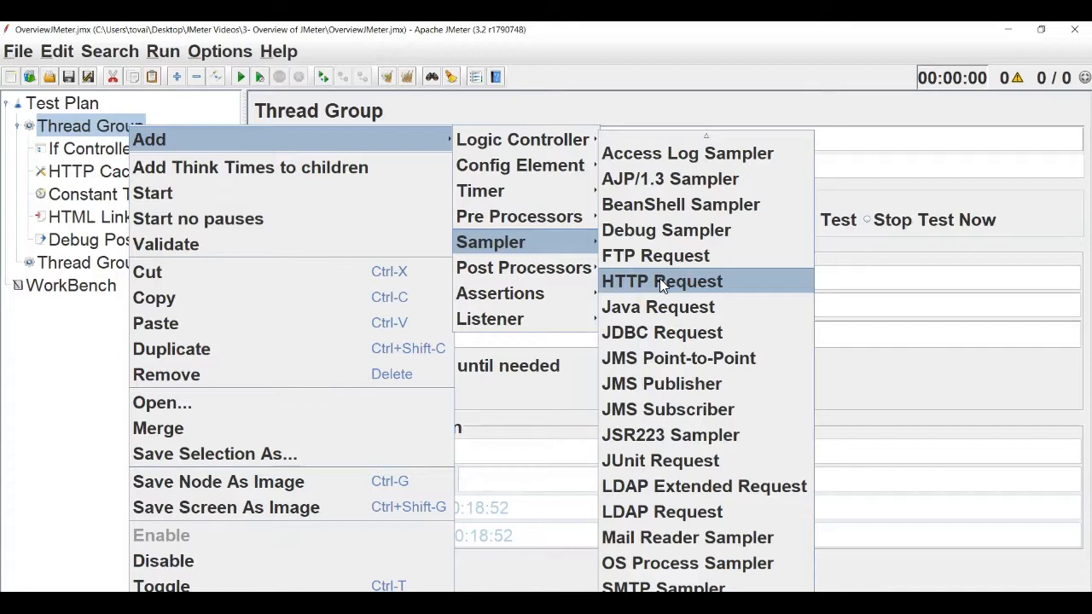
{"action": "left_click", "coordinate": [660, 280]}
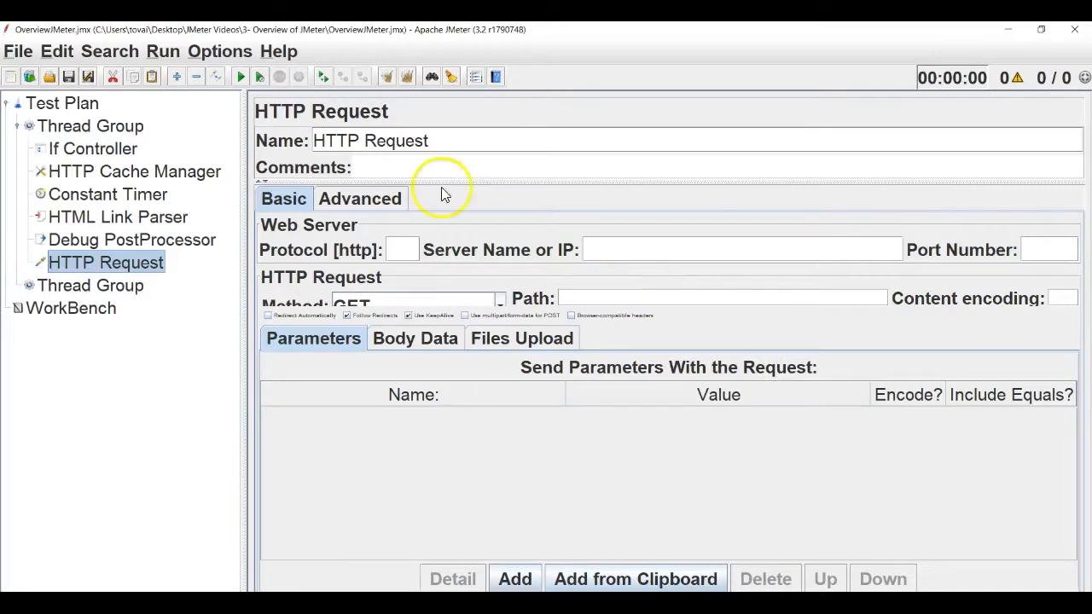
Step: Add a Size Assertion to the first Thread Group
{"action": "left_click", "coordinate": [117, 124]}
{"action": "right_click", "coordinate": [122, 122]}
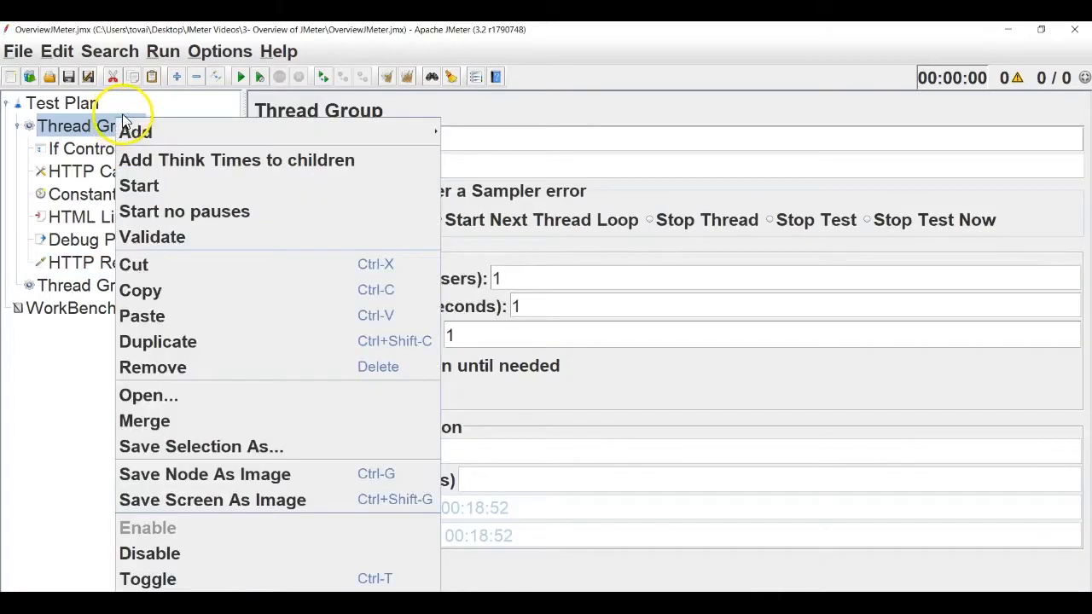
{"action": "mouse_move", "coordinate": [414, 132]}
{"action": "mouse_move", "coordinate": [488, 291]}
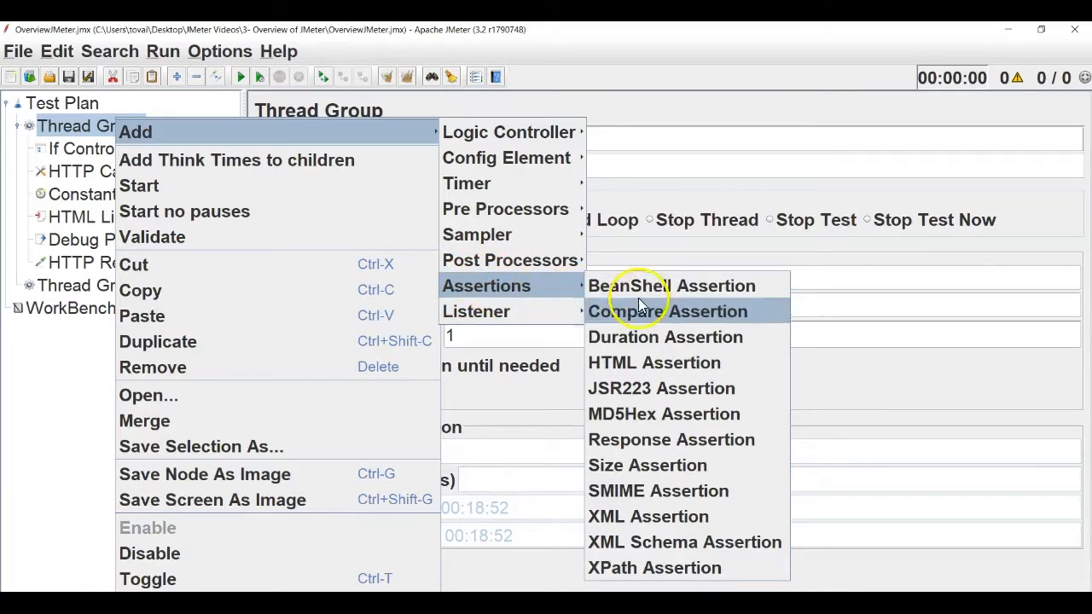
{"action": "left_click", "coordinate": [636, 467]}
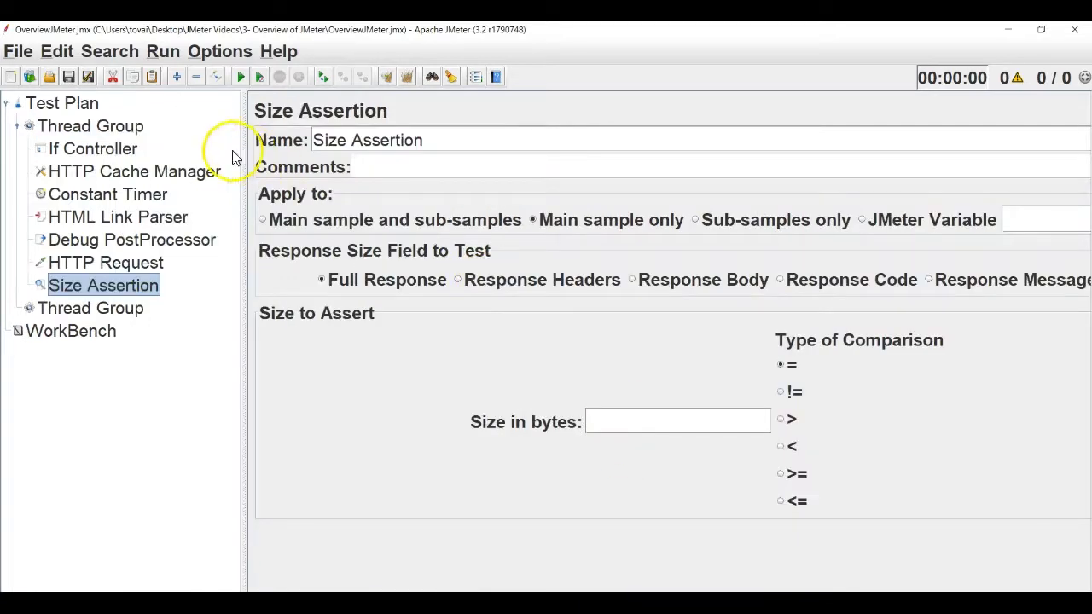
Step: Add a Response Time Graph listener to the first Thread Group
{"action": "left_click", "coordinate": [79, 125]}
{"action": "right_click", "coordinate": [117, 134]}
{"action": "mouse_move", "coordinate": [141, 145]}
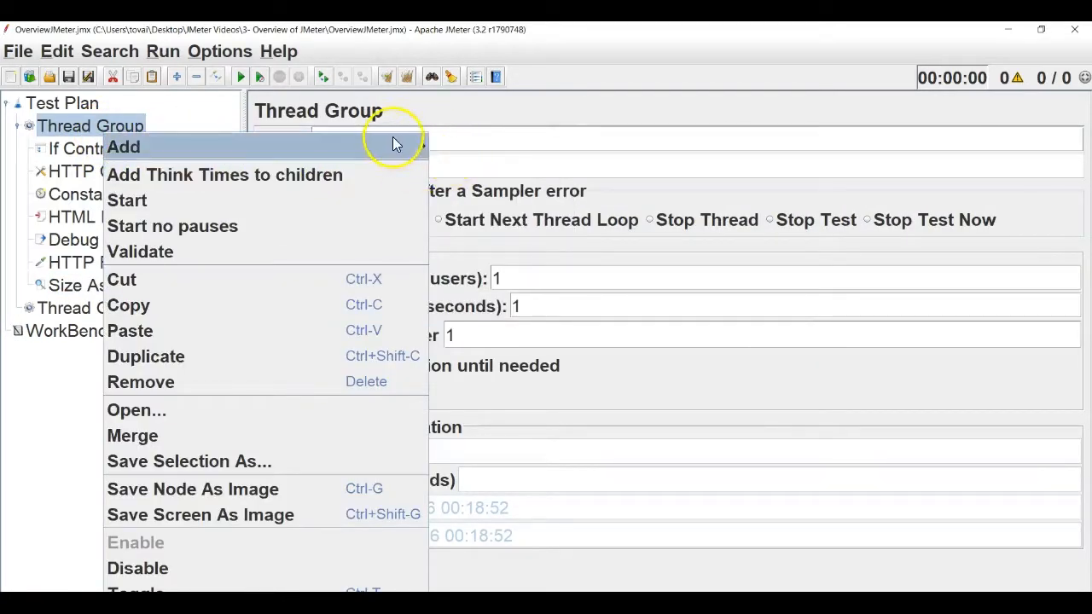
{"action": "mouse_move", "coordinate": [442, 327]}
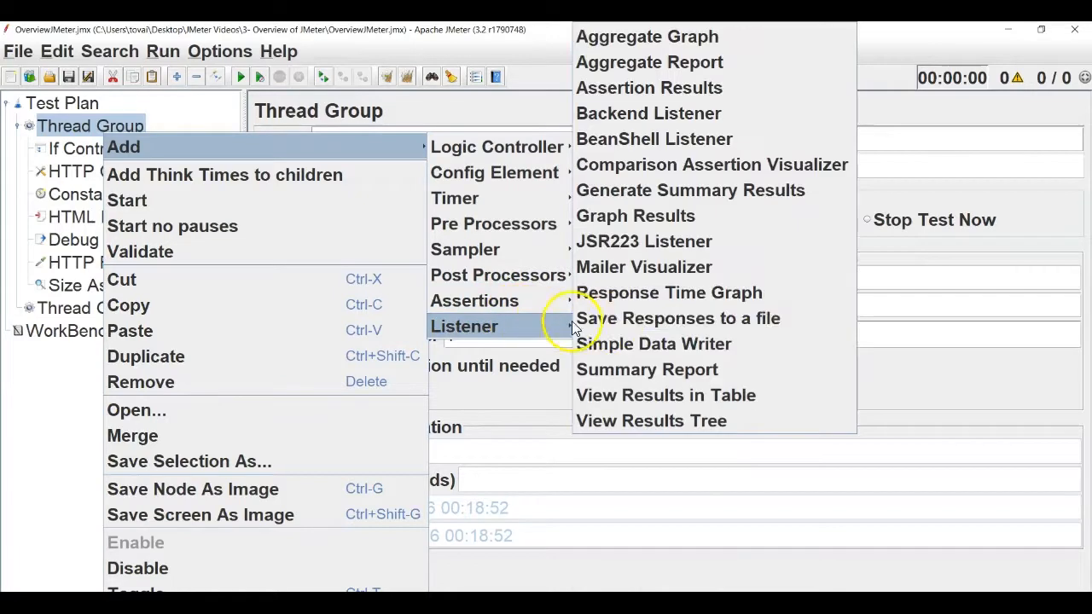
{"action": "left_click", "coordinate": [654, 301]}
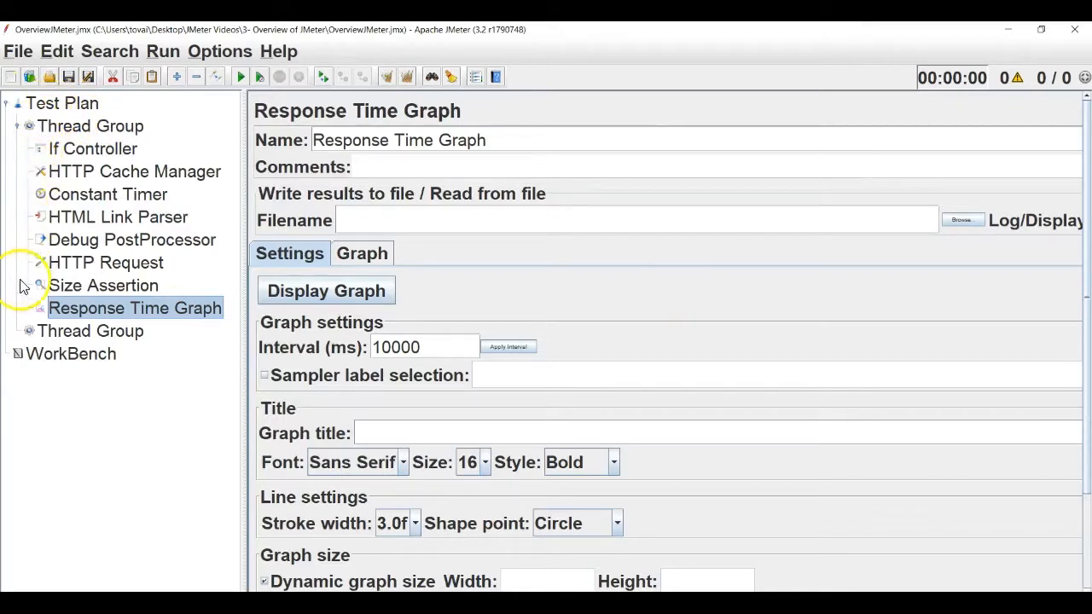
Step: Collapse the first Thread Group, expand it to review all its child elements, and collapse it again
{"action": "left_click", "coordinate": [18, 127]}
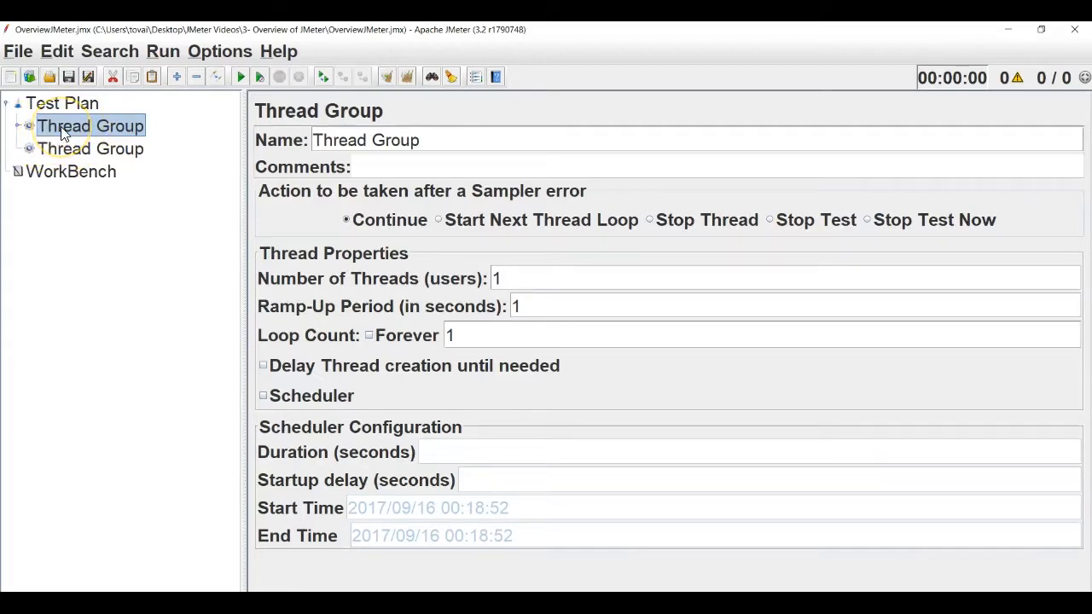
{"action": "left_click", "coordinate": [18, 127]}
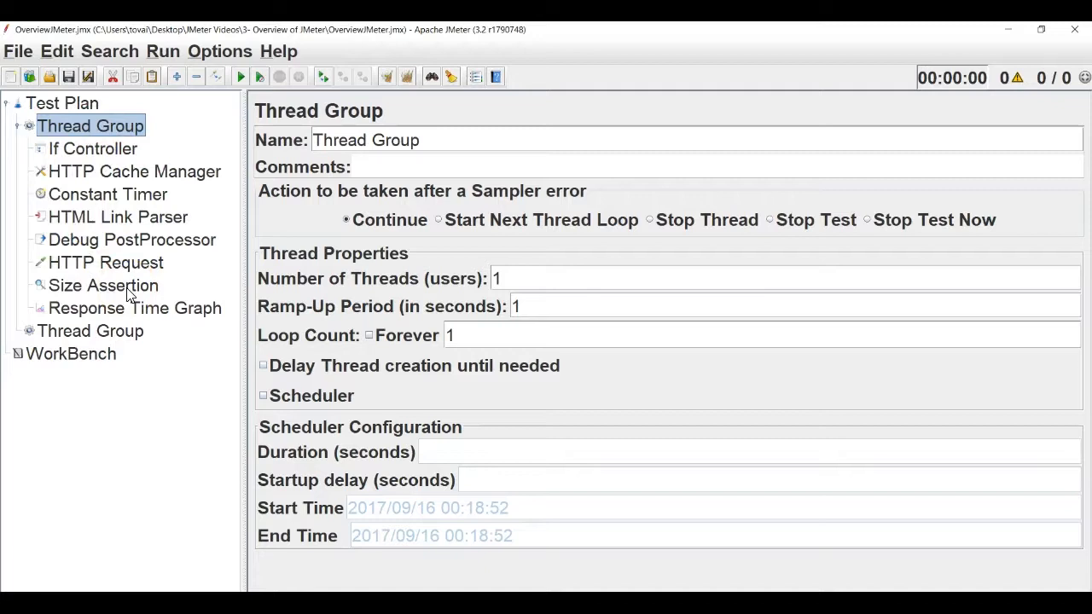
{"action": "left_click", "coordinate": [18, 125]}
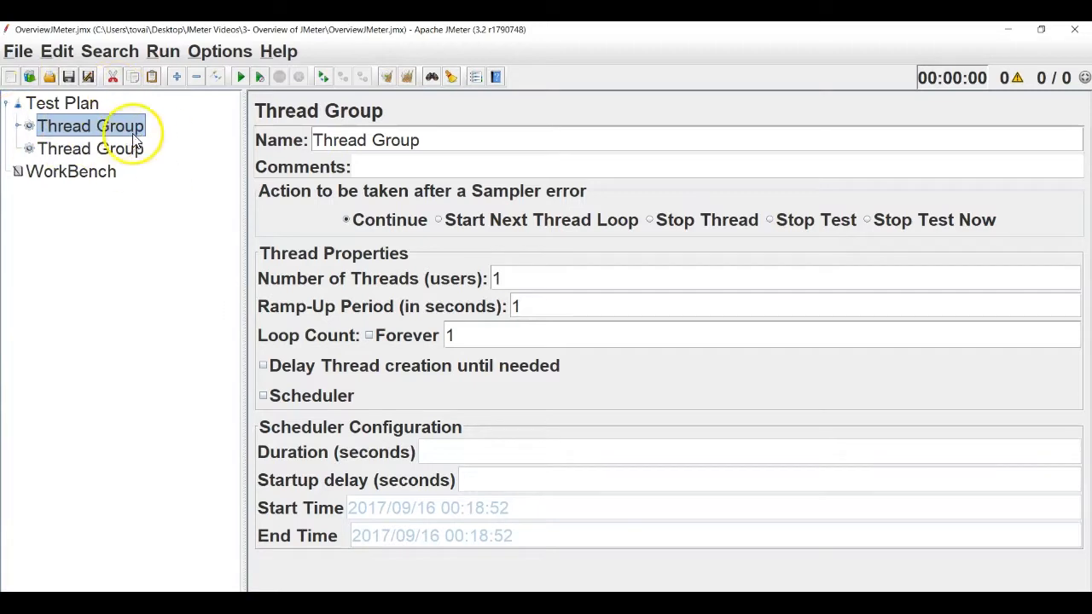
Step: View the settings of the Test Plan and the WorkBench, returning to the Test Plan
{"action": "left_click", "coordinate": [61, 104]}
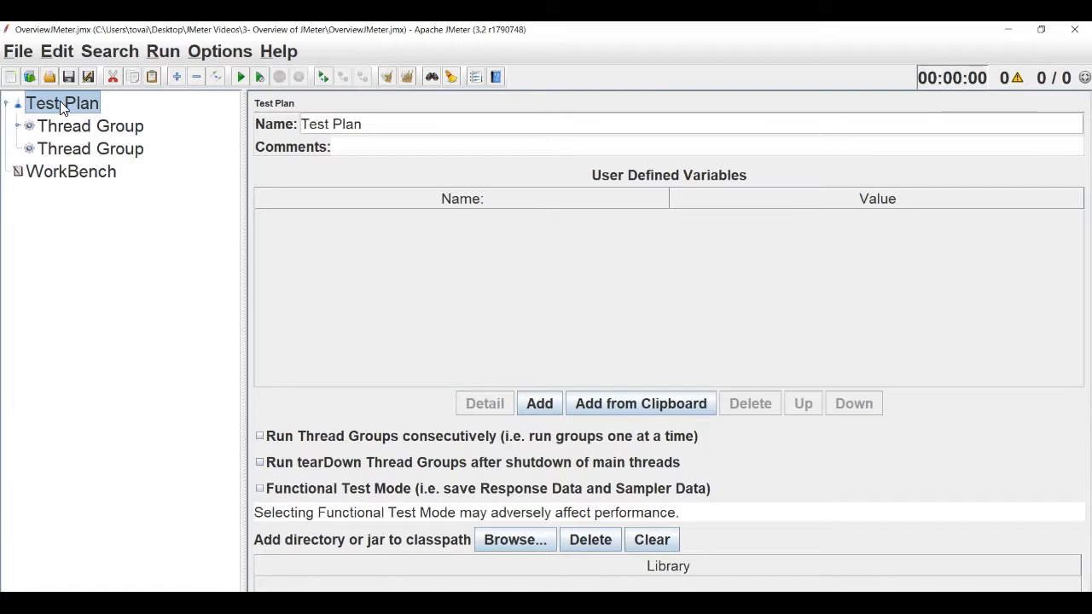
{"action": "left_click", "coordinate": [62, 179]}
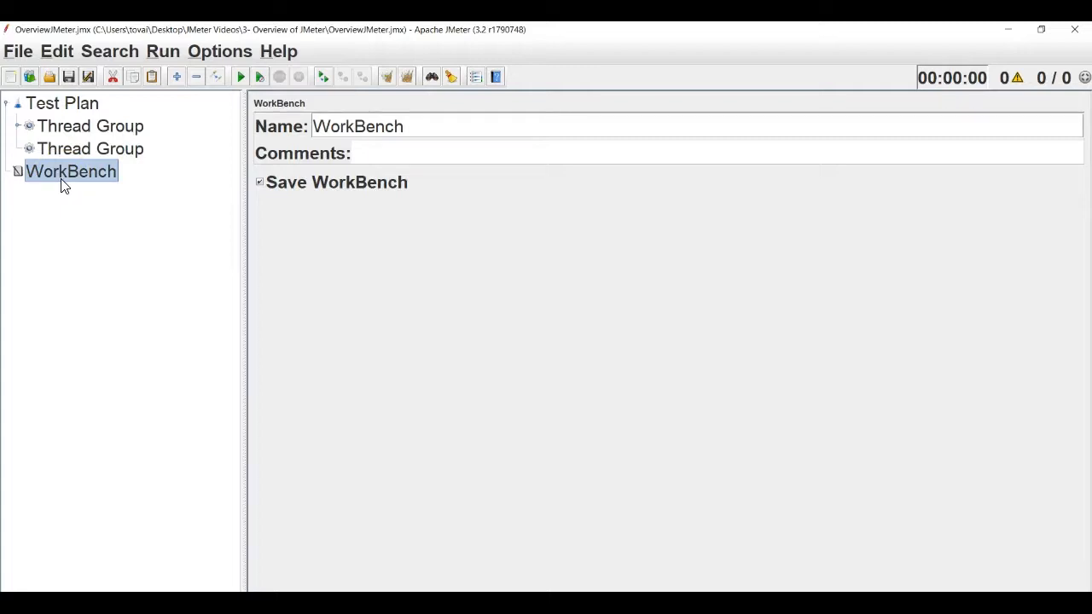
{"action": "left_click", "coordinate": [73, 102]}
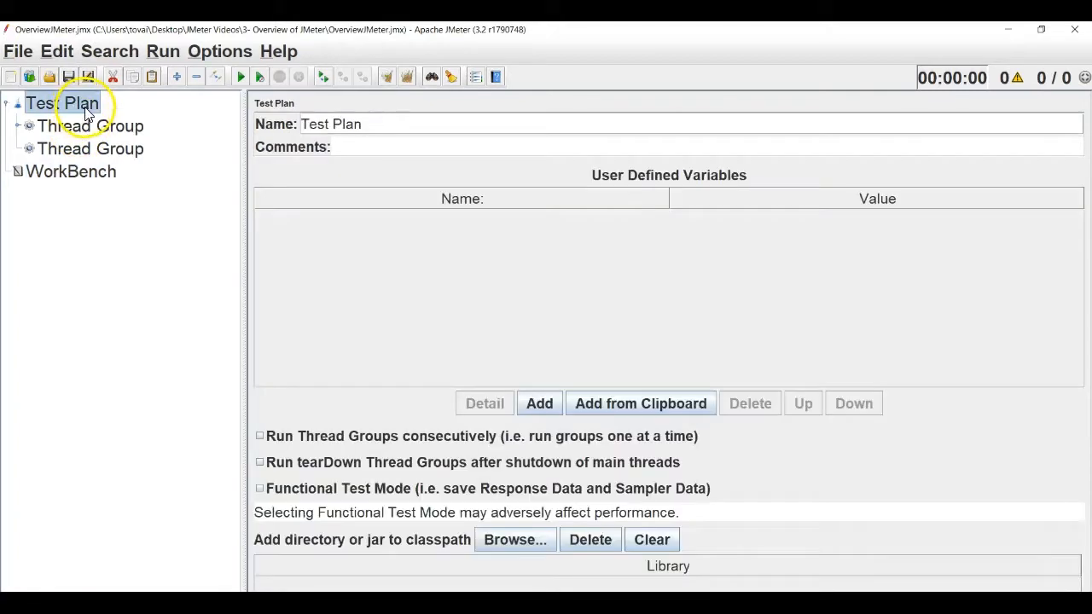
Step: Look at the thread group types that can be added to the Test Plan
{"action": "right_click", "coordinate": [84, 105]}
{"action": "mouse_move", "coordinate": [158, 122]}
{"action": "mouse_move", "coordinate": [435, 123]}
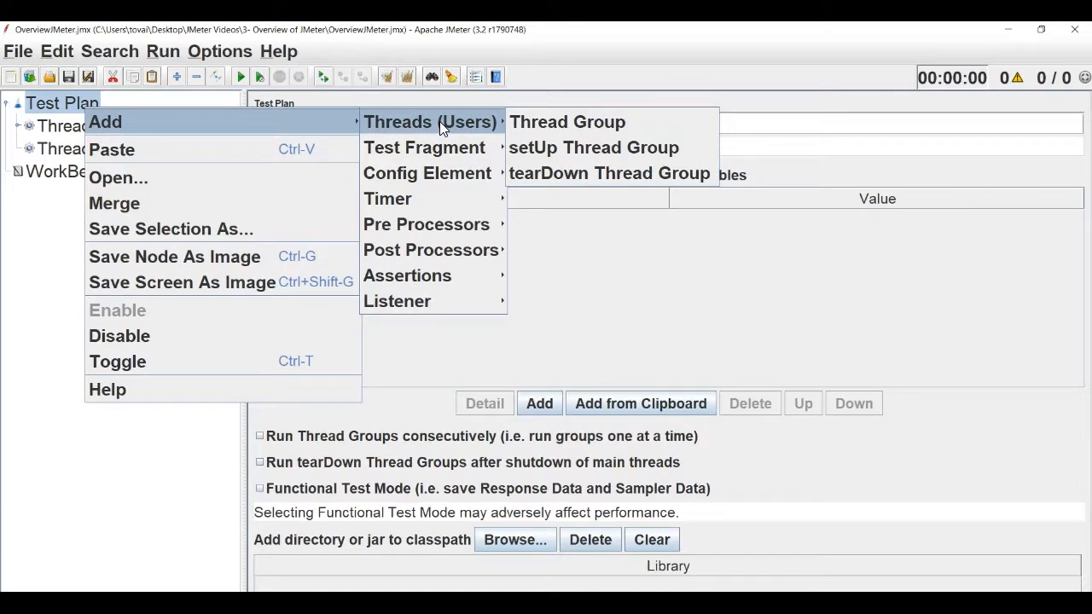
Step: Review the element types that can be added to the first Thread Group, from logic controllers and config elements to assertions and listeners
{"action": "left_click", "coordinate": [53, 126]}
{"action": "right_click", "coordinate": [51, 126]}
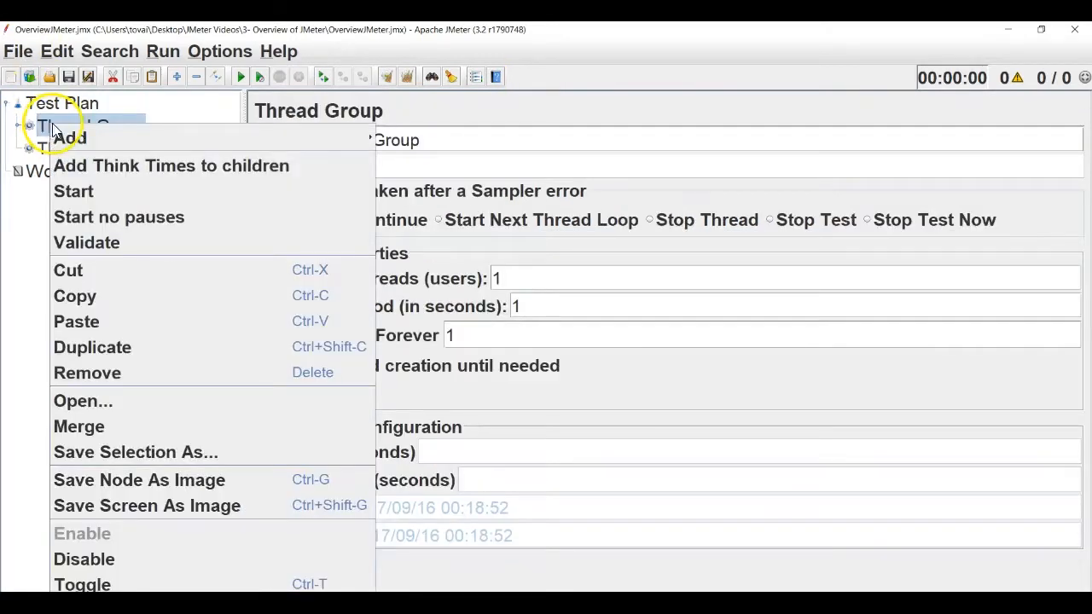
{"action": "mouse_move", "coordinate": [320, 137]}
{"action": "mouse_move", "coordinate": [387, 141]}
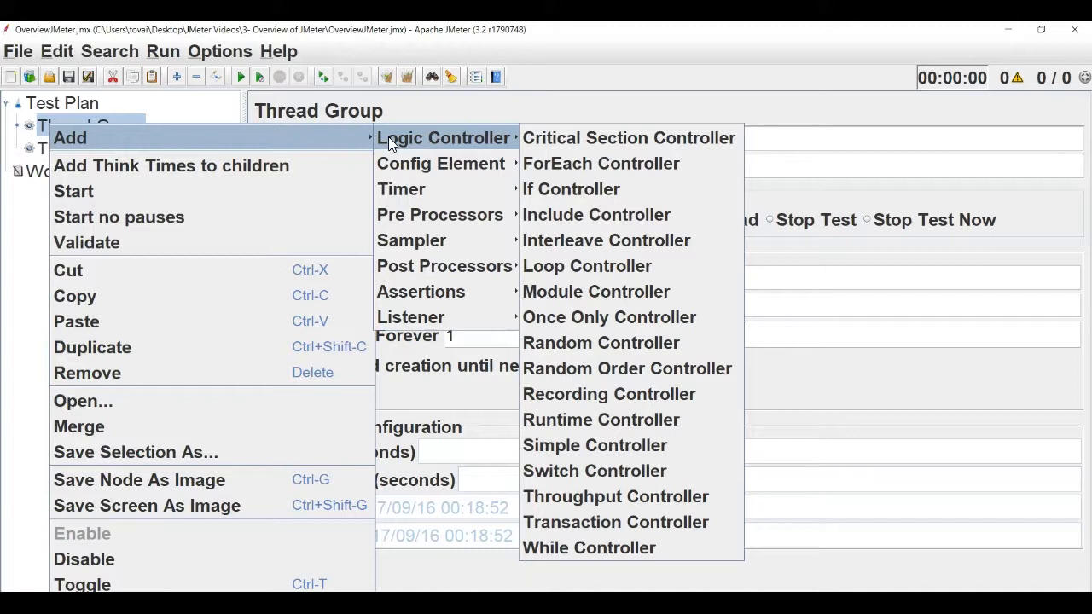
{"action": "left_click", "coordinate": [408, 162]}
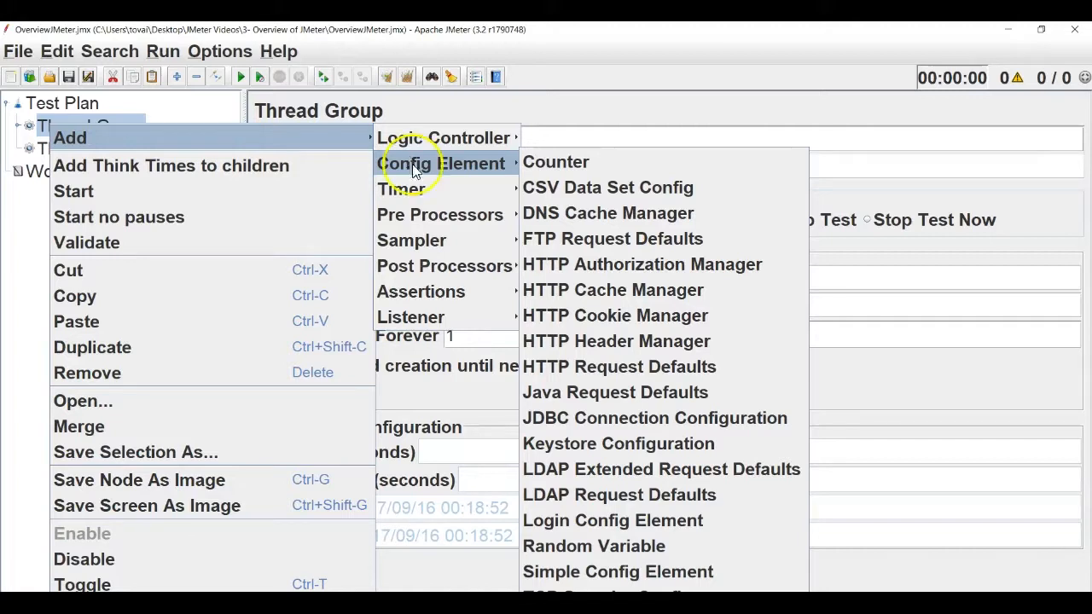
{"action": "left_click", "coordinate": [417, 185]}
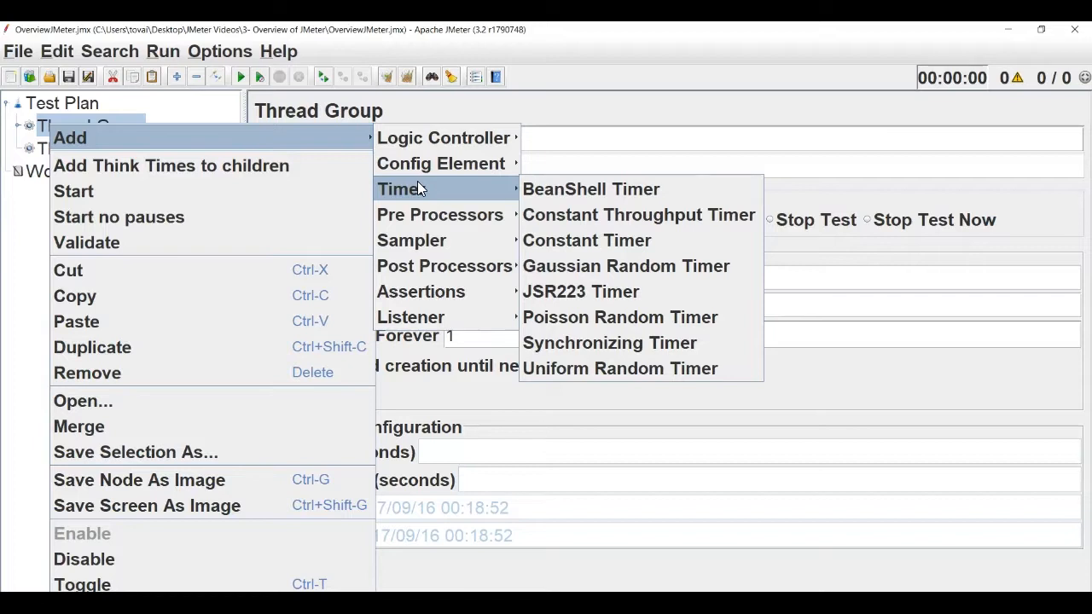
{"action": "left_click", "coordinate": [414, 241]}
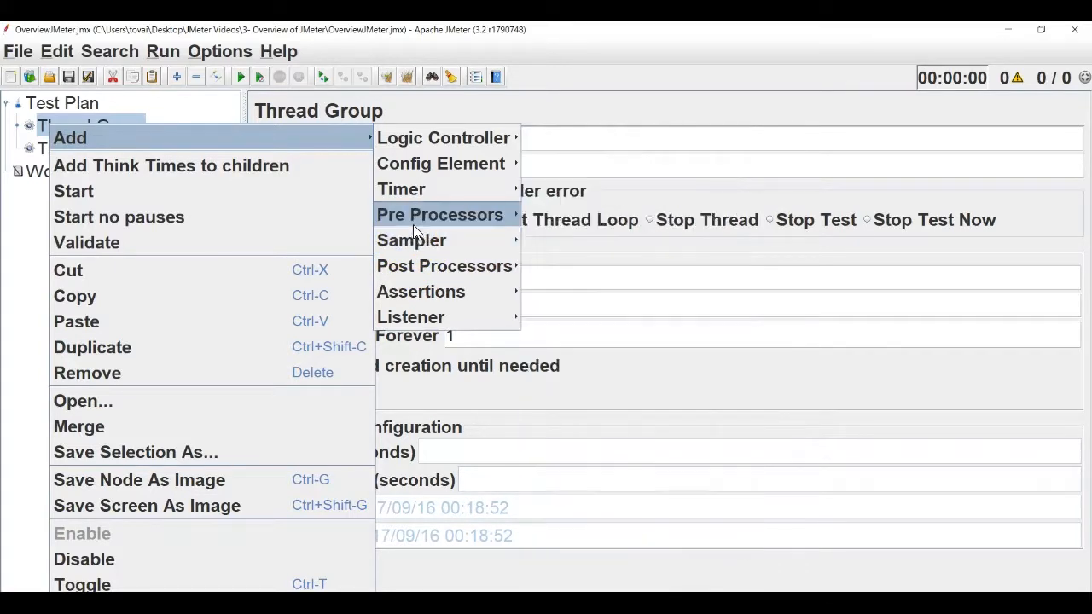
{"action": "mouse_move", "coordinate": [409, 223]}
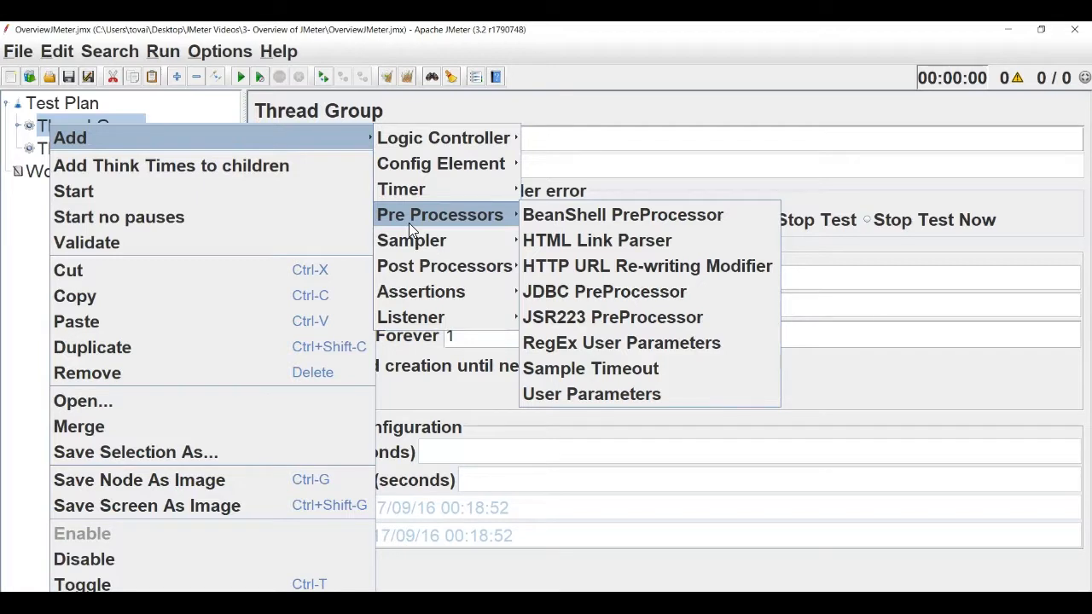
{"action": "left_click", "coordinate": [418, 240]}
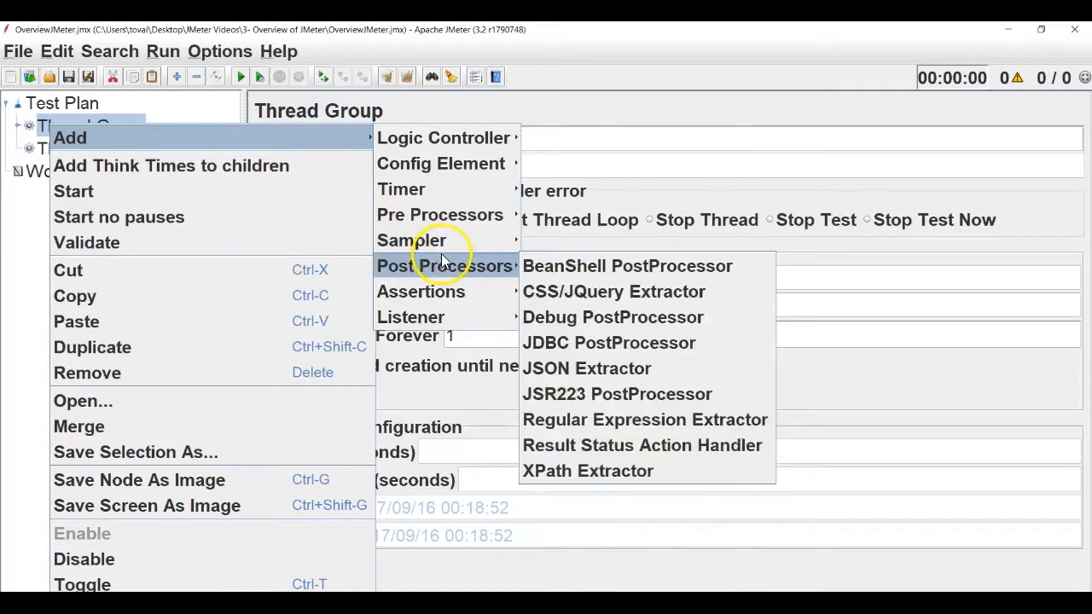
{"action": "mouse_move", "coordinate": [434, 263]}
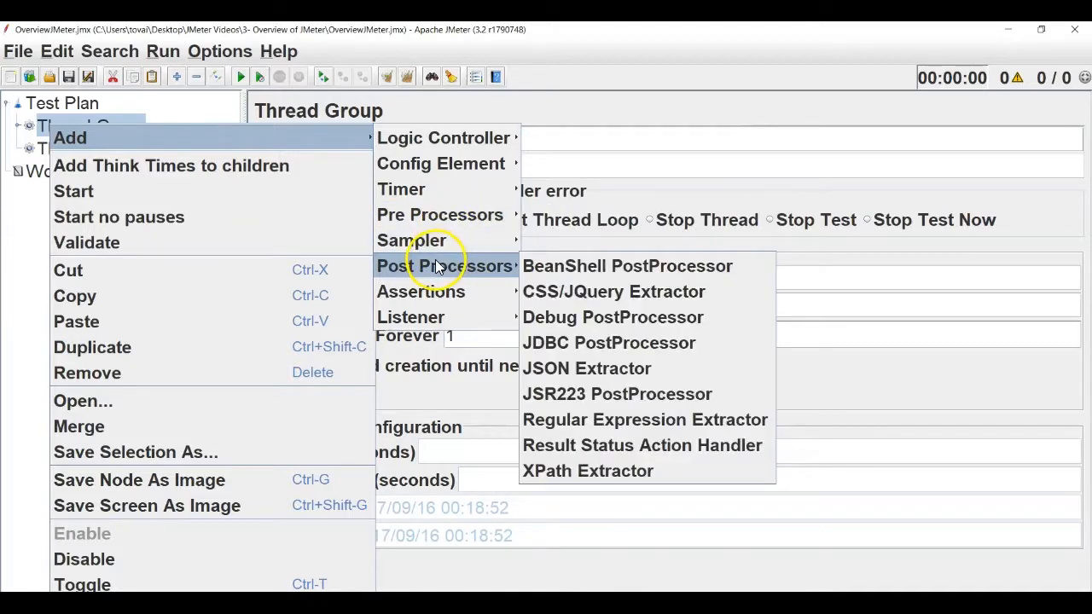
{"action": "mouse_move", "coordinate": [432, 290]}
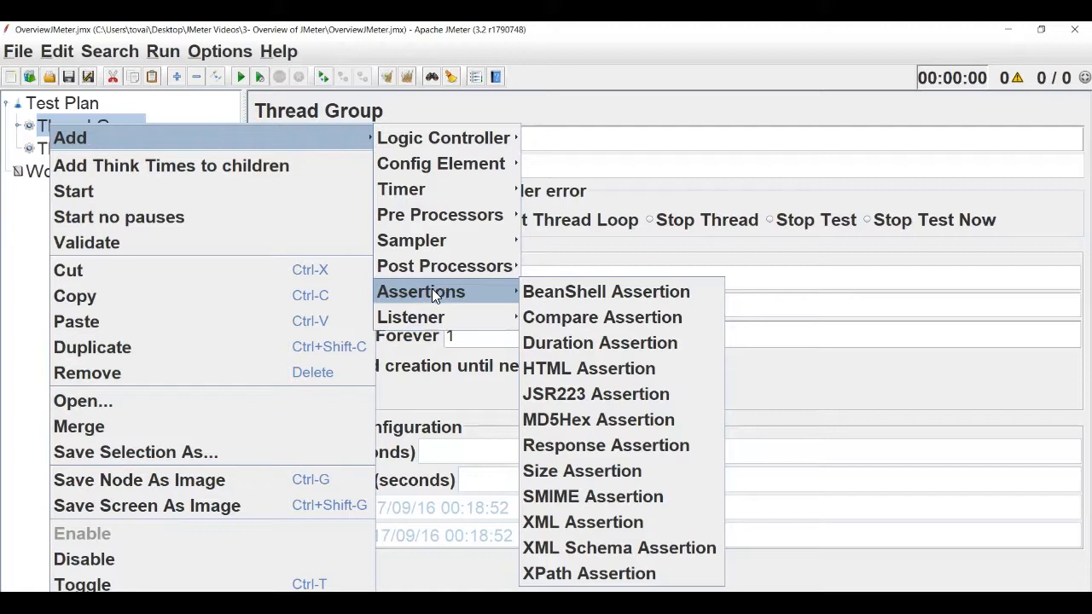
{"action": "left_click", "coordinate": [419, 315]}
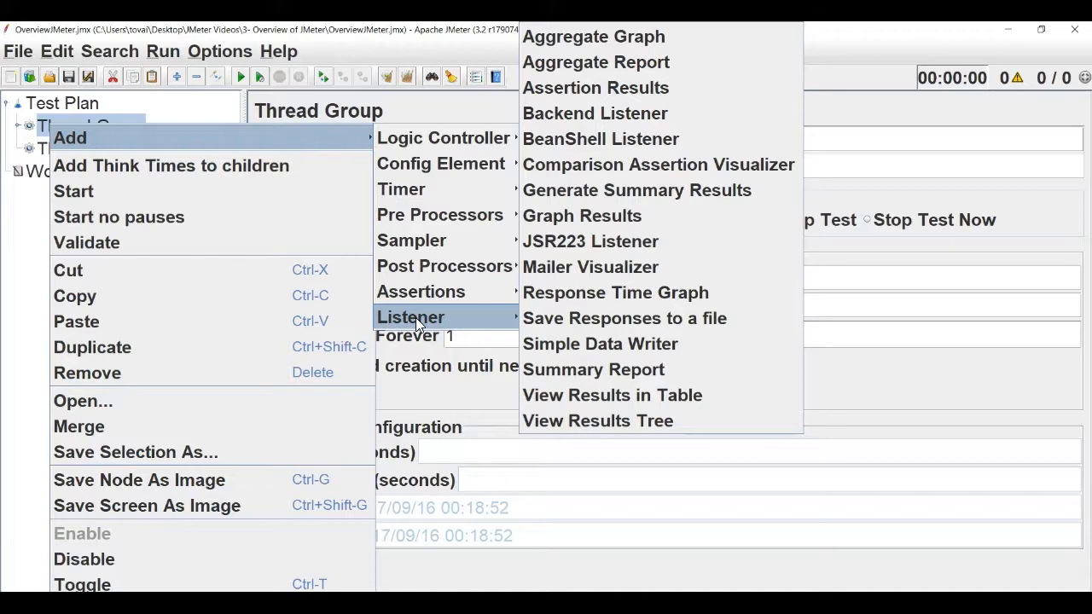
{"action": "key", "text": "Escape"}
{"action": "key", "text": "Escape"}
{"action": "key", "text": "Escape"}
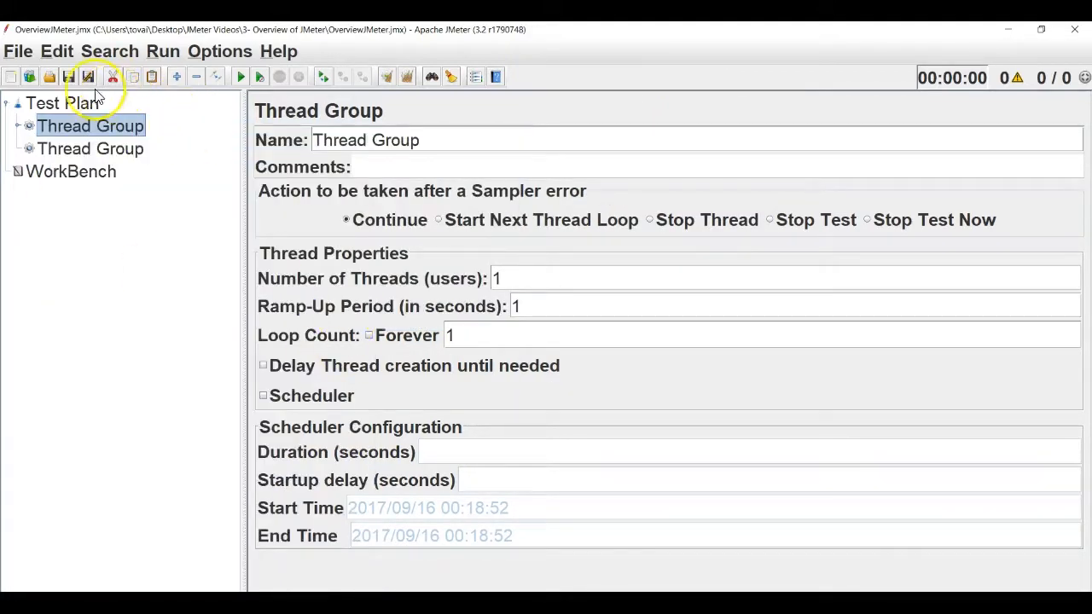
Step: Save the current test plan and create a new, empty one
{"action": "left_click", "coordinate": [18, 52]}
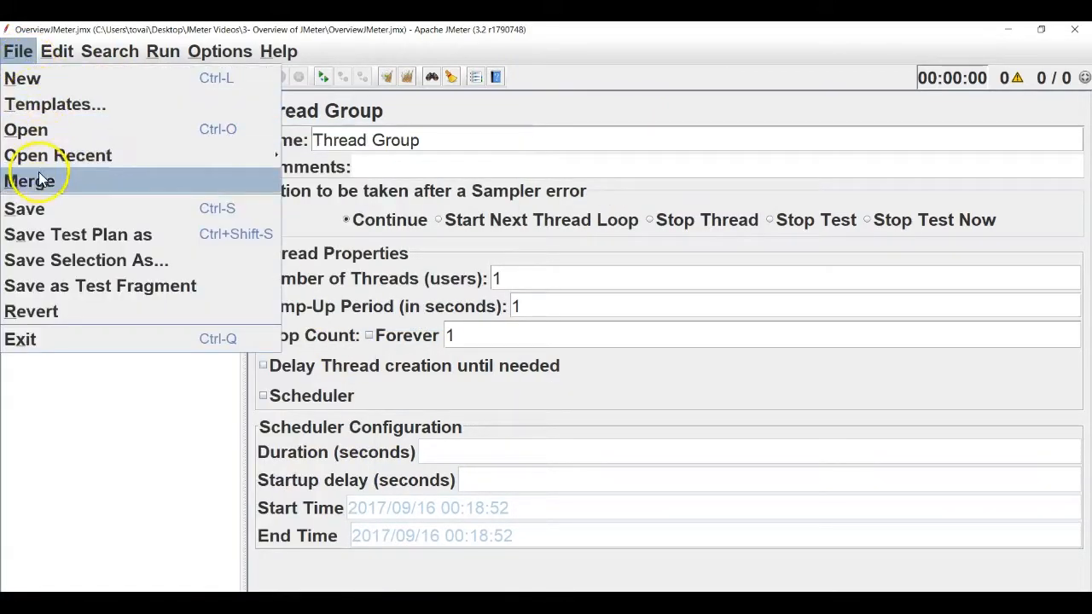
{"action": "left_click", "coordinate": [10, 392]}
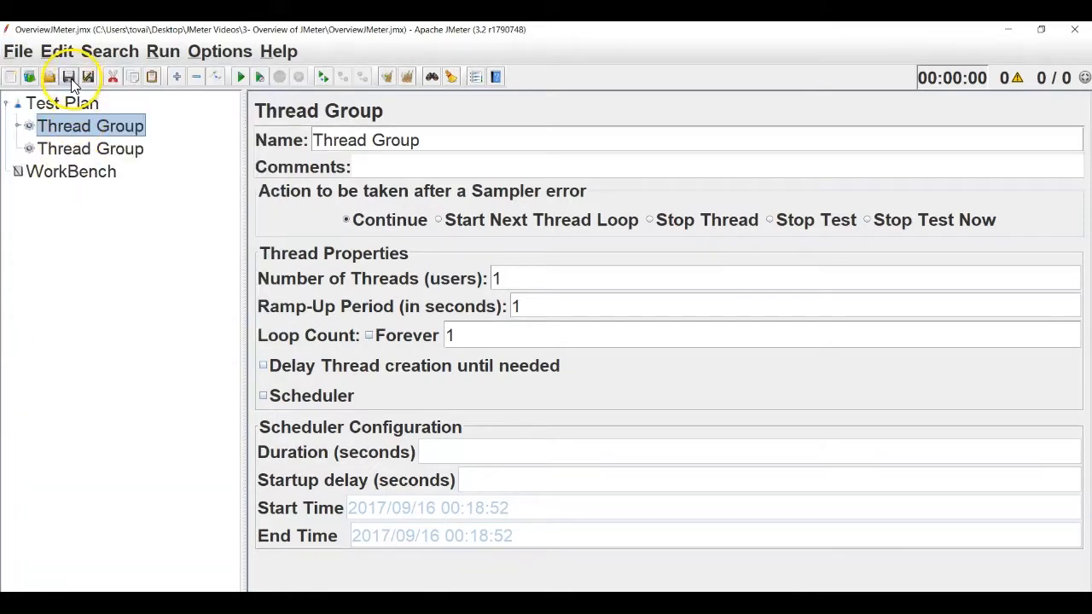
{"action": "left_click", "coordinate": [67, 78]}
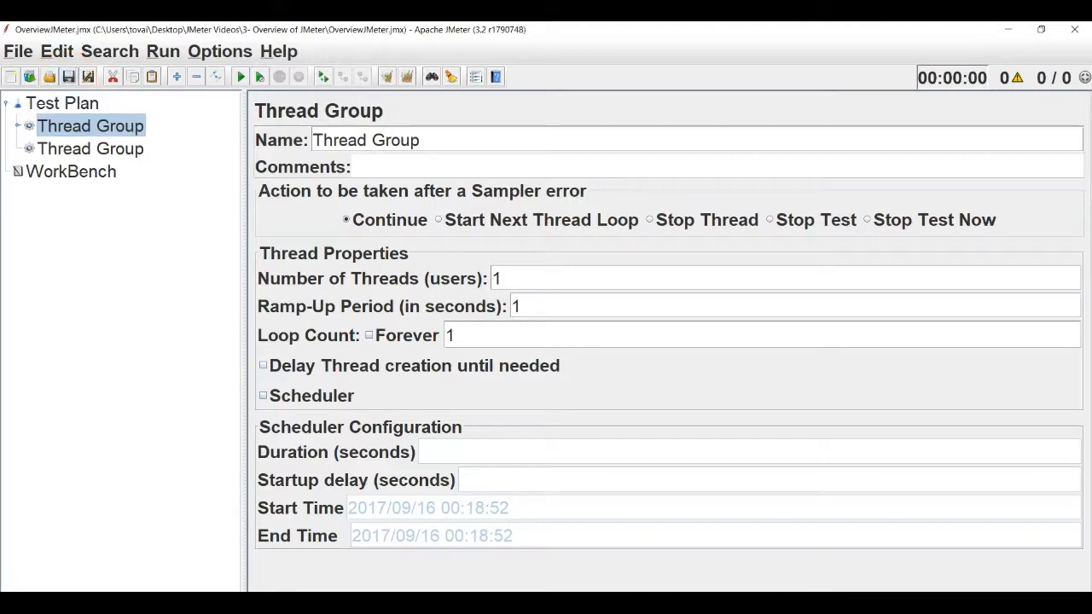
{"action": "left_click", "coordinate": [15, 51]}
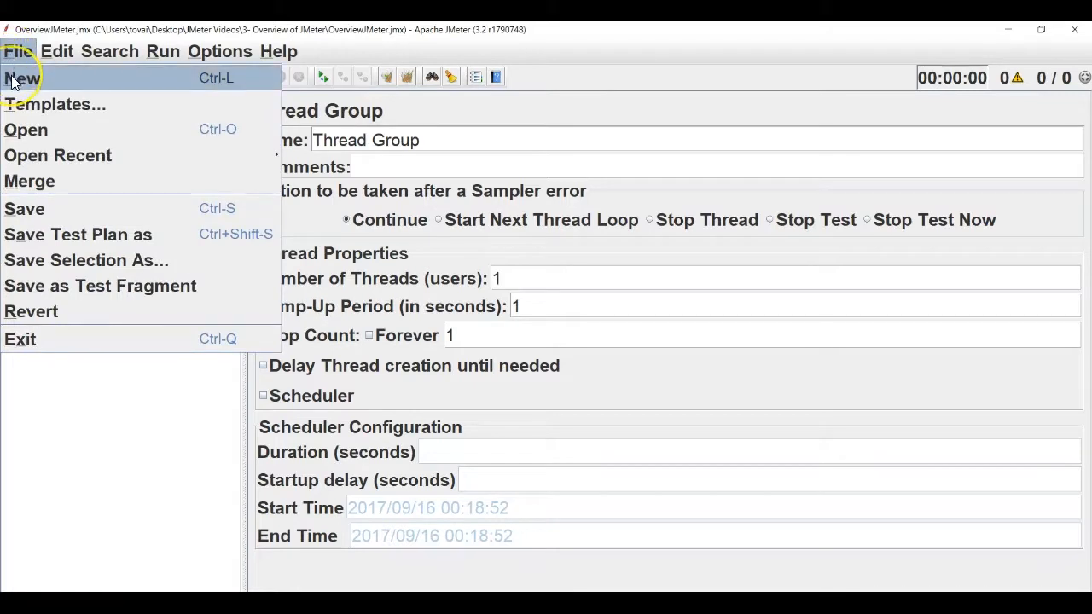
{"action": "left_click", "coordinate": [12, 79]}
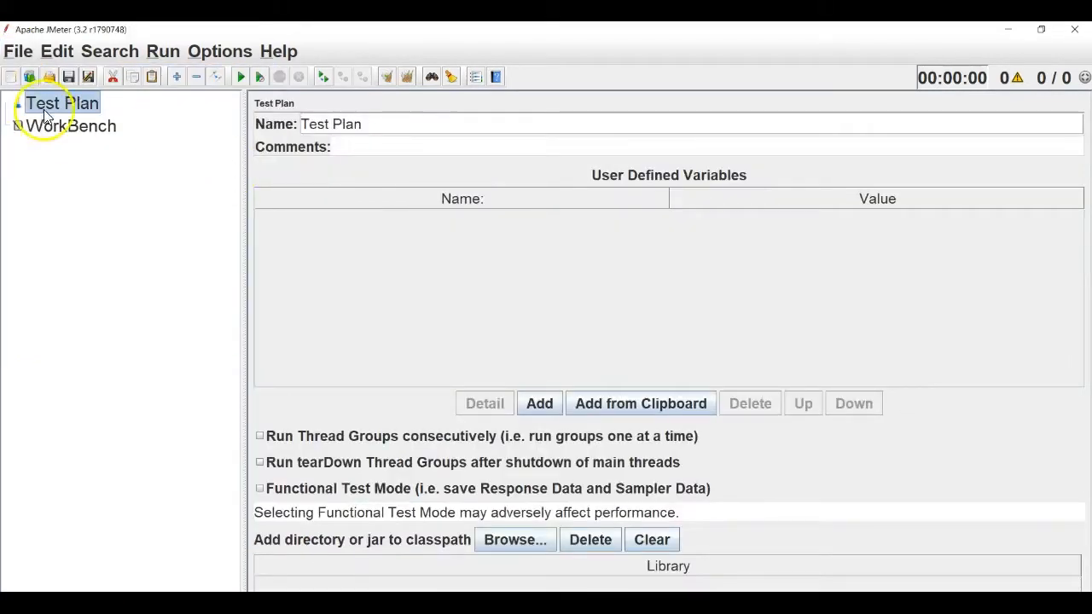
Step: Open OverviewJMeter.jmx from the "3- Overview of JMeter" folder, then expand the first Thread Group to check its elements and collapse it
{"action": "left_click", "coordinate": [17, 51]}
{"action": "left_click", "coordinate": [38, 137]}
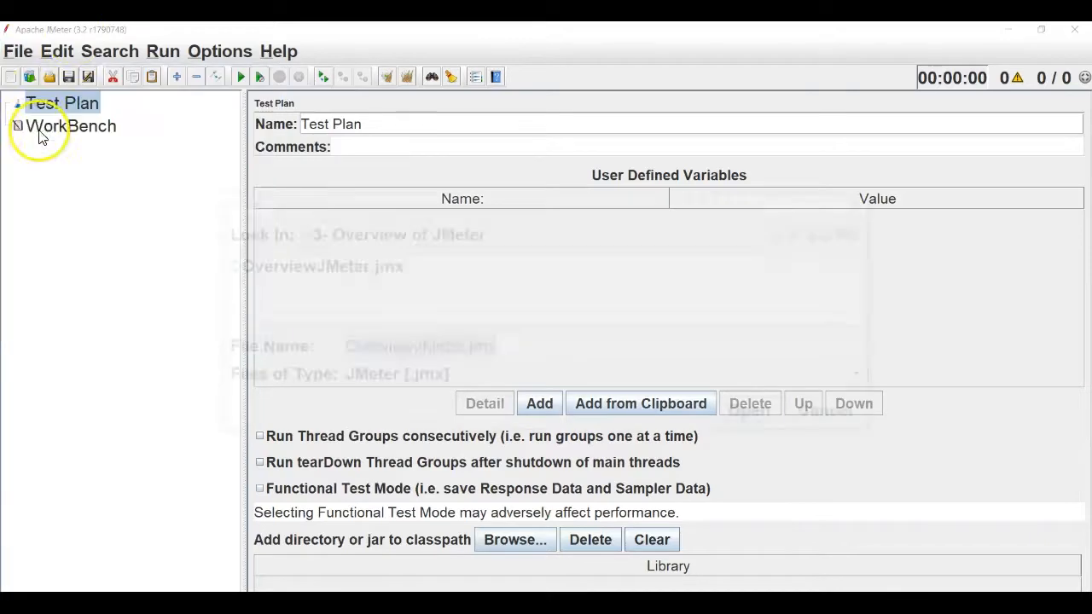
{"action": "left_click", "coordinate": [318, 270]}
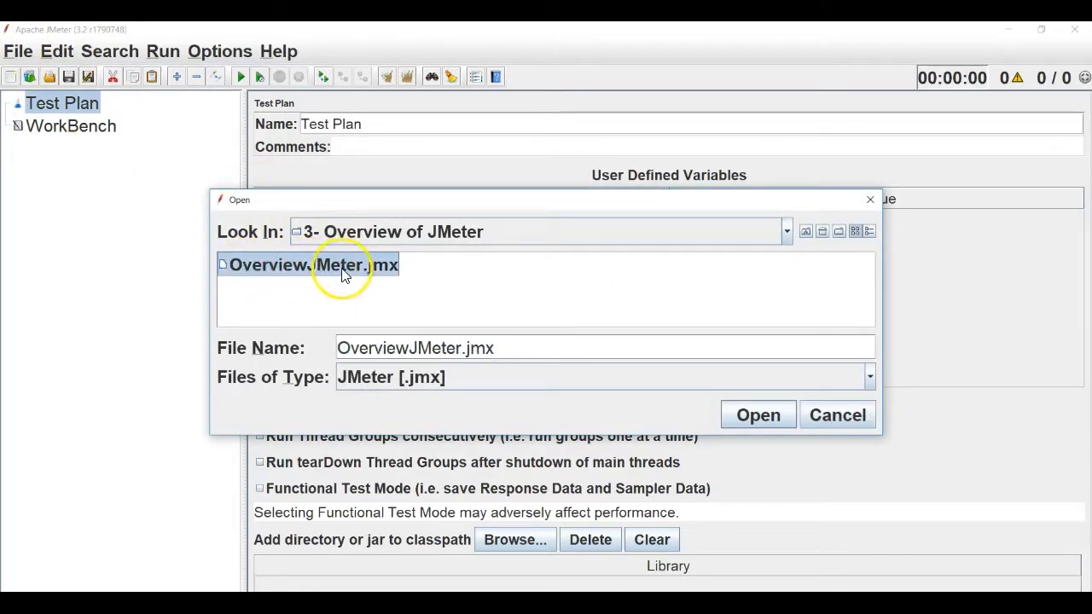
{"action": "left_click", "coordinate": [733, 415]}
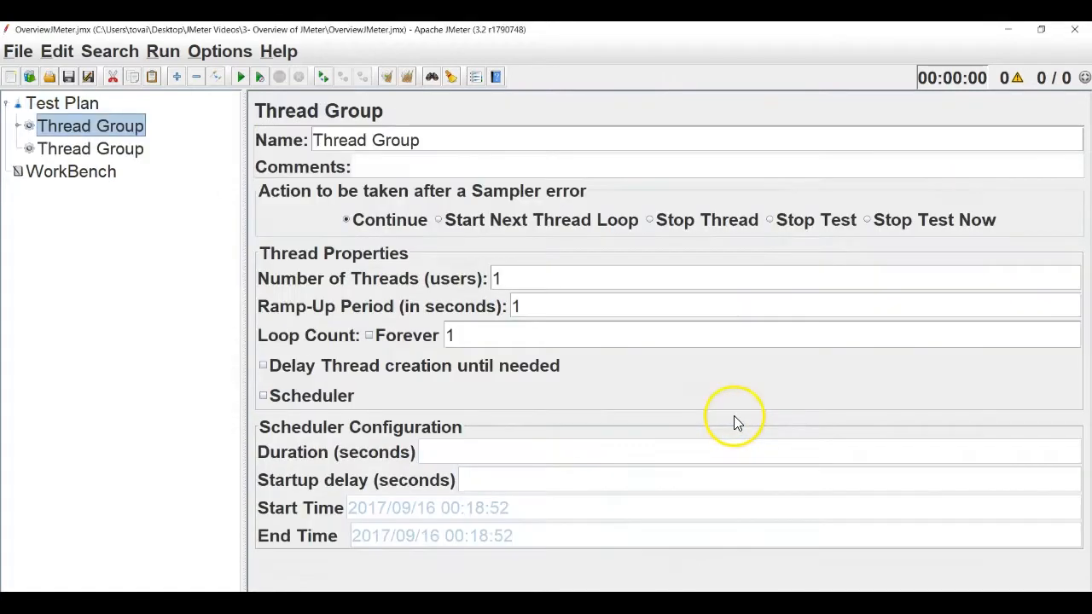
{"action": "left_click", "coordinate": [17, 126]}
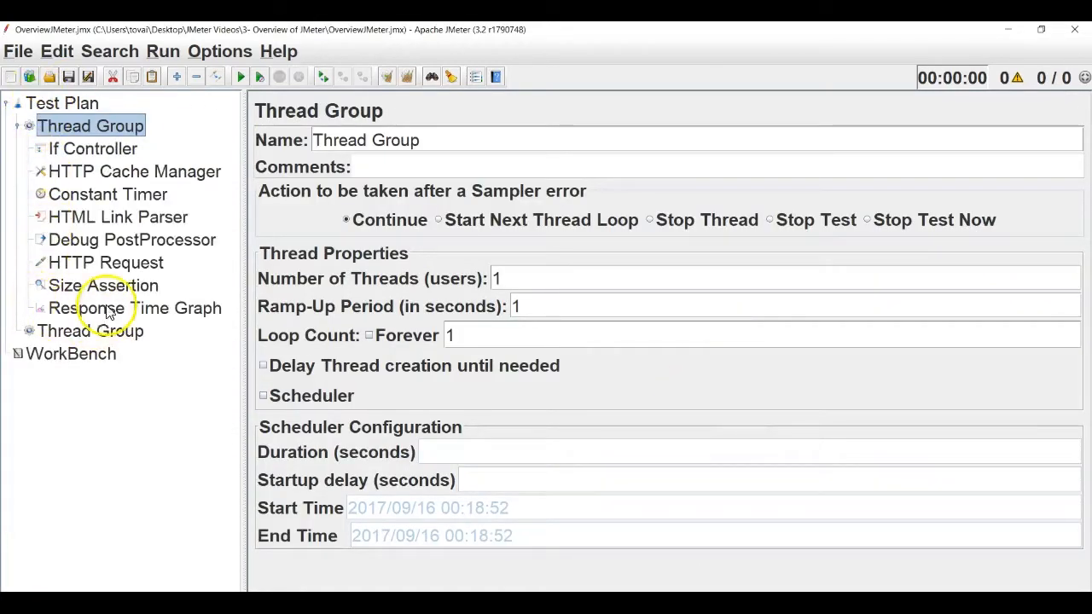
{"action": "left_click", "coordinate": [18, 126]}
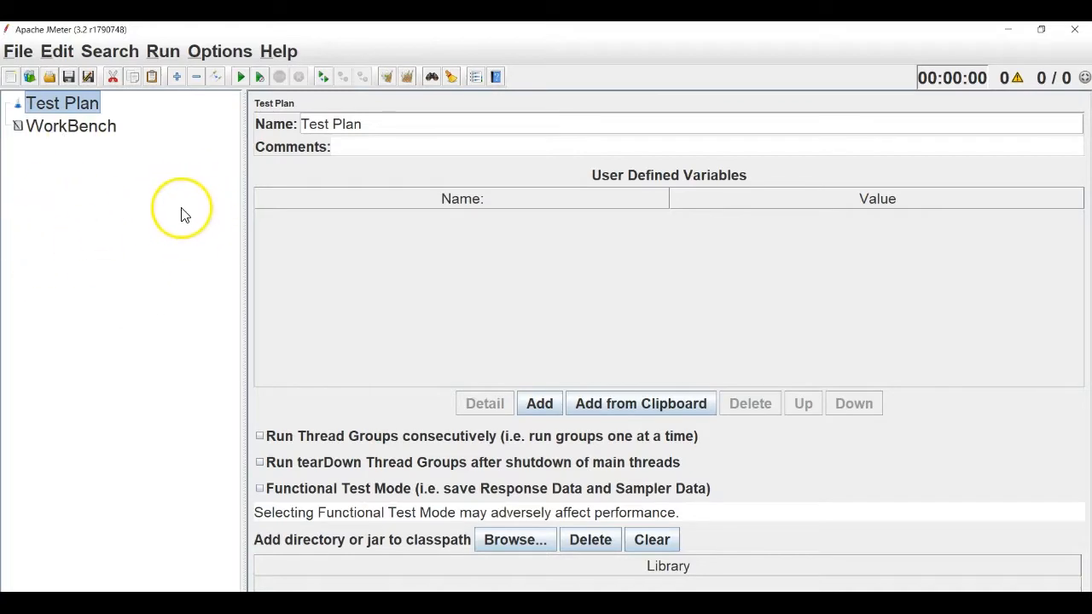
Step: Add a Thread Group to the empty Test Plan
{"action": "right_click", "coordinate": [83, 101]}
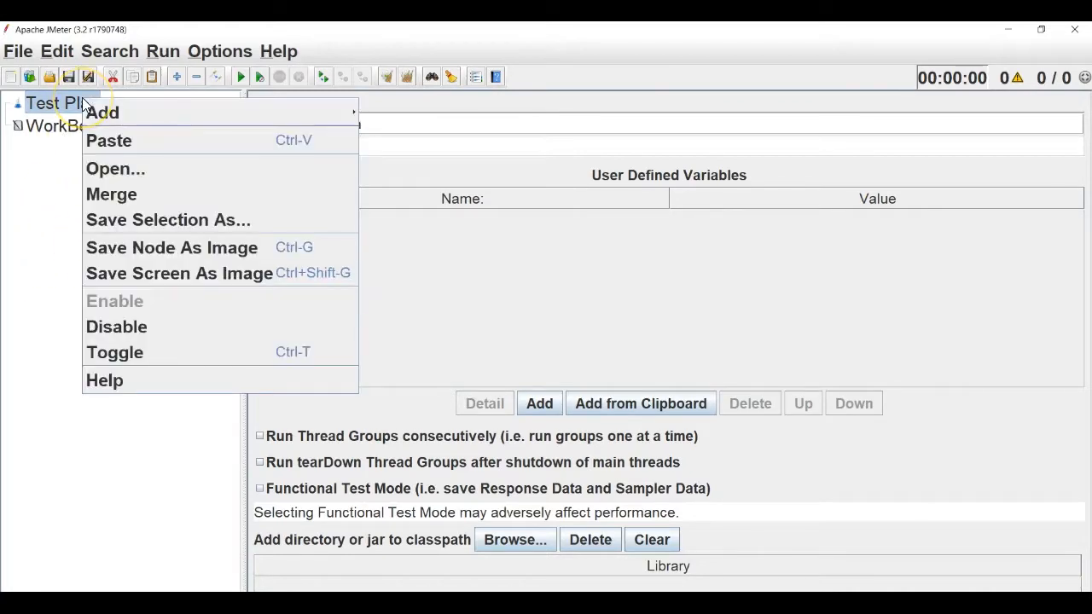
{"action": "mouse_move", "coordinate": [306, 108]}
{"action": "mouse_move", "coordinate": [451, 111]}
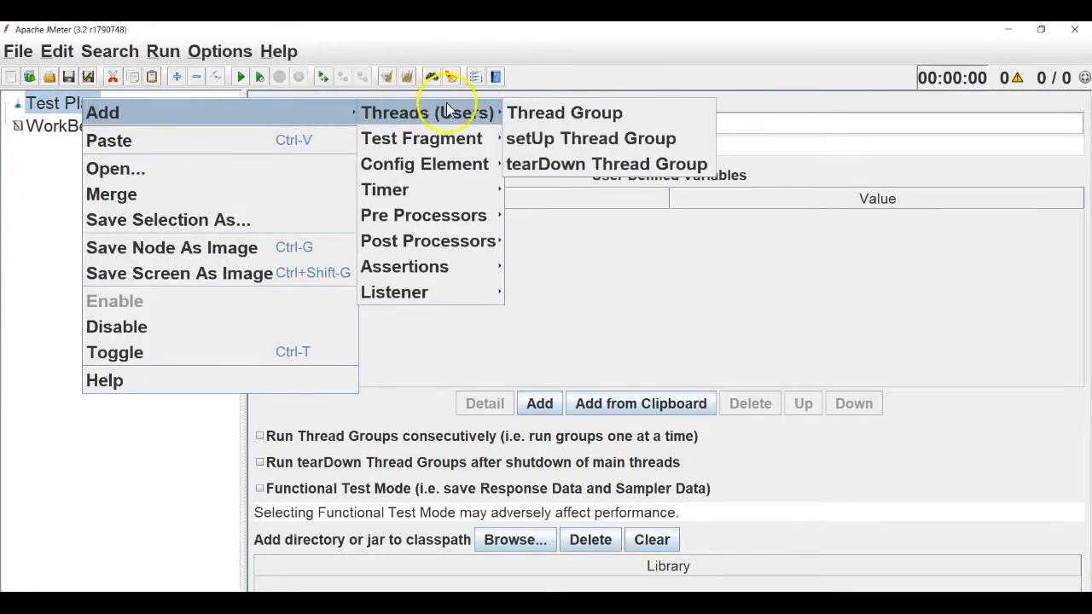
{"action": "left_click", "coordinate": [533, 107]}
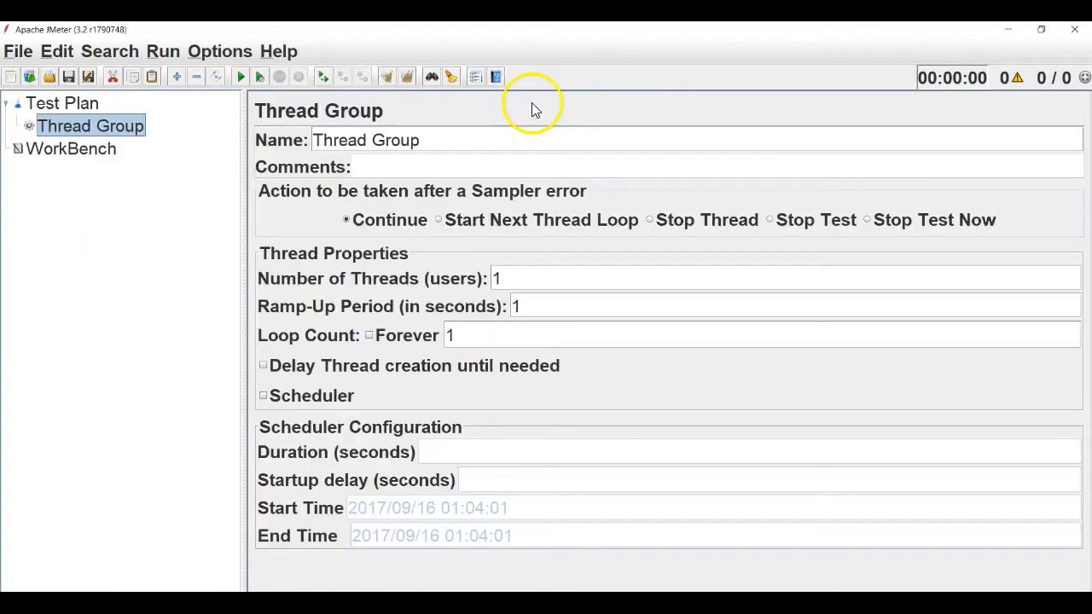
Step: Add a Java Request sampler to the Thread Group
{"action": "right_click", "coordinate": [126, 126]}
{"action": "left_click", "coordinate": [239, 141]}
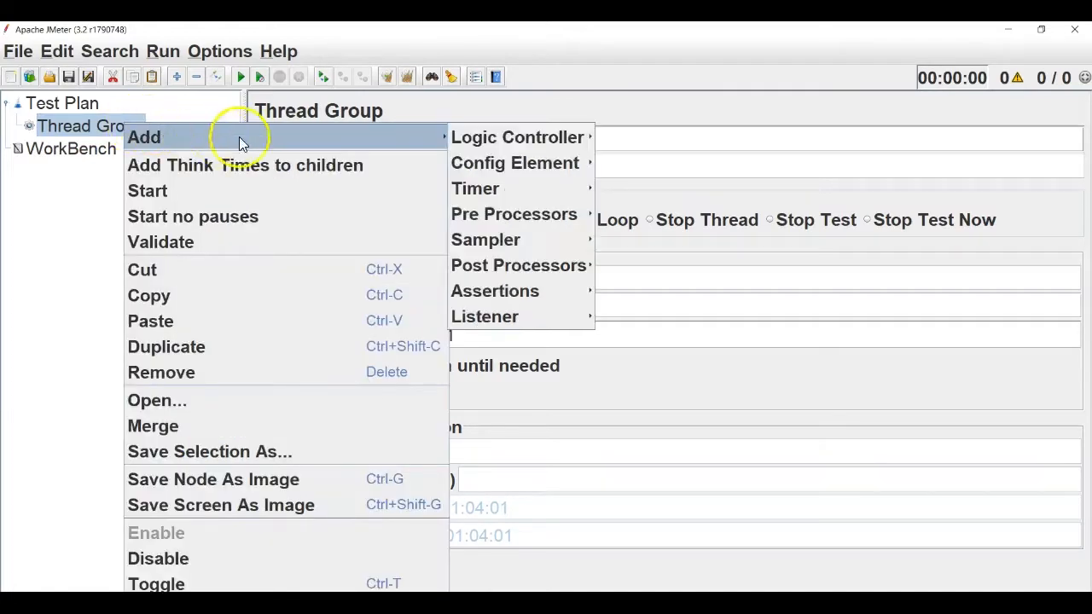
{"action": "left_click", "coordinate": [487, 245]}
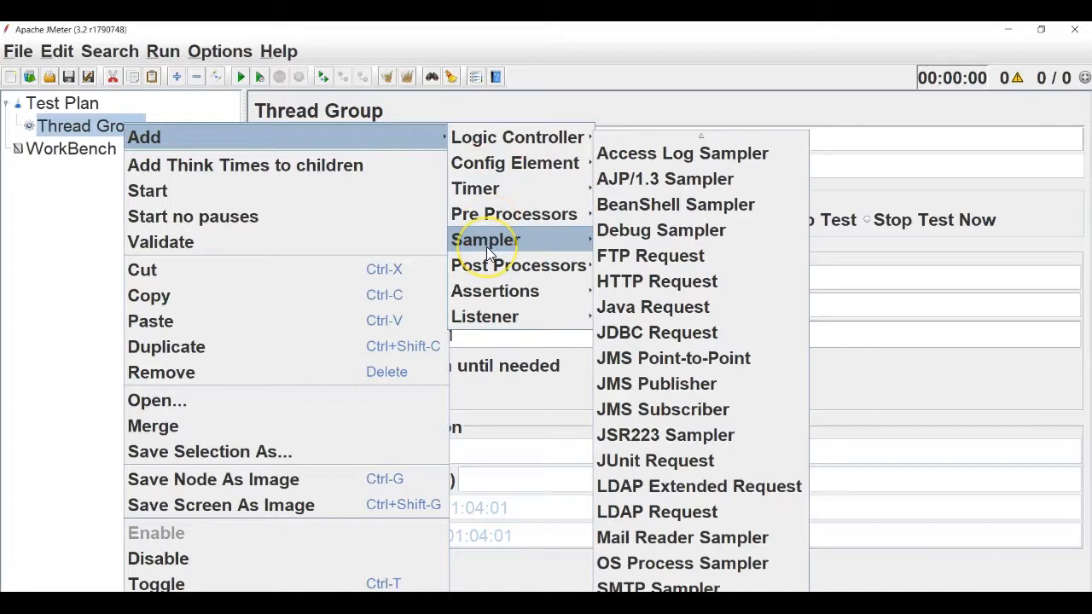
{"action": "left_click", "coordinate": [638, 310]}
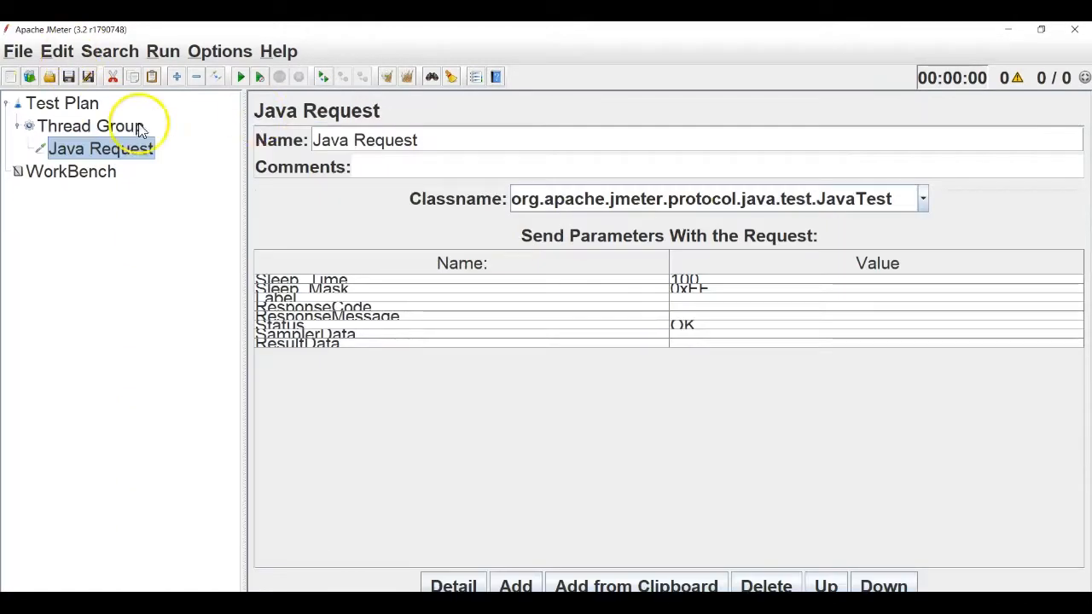
Step: Add a View Results Tree listener to the Thread Group
{"action": "left_click", "coordinate": [88, 126]}
{"action": "right_click", "coordinate": [87, 124]}
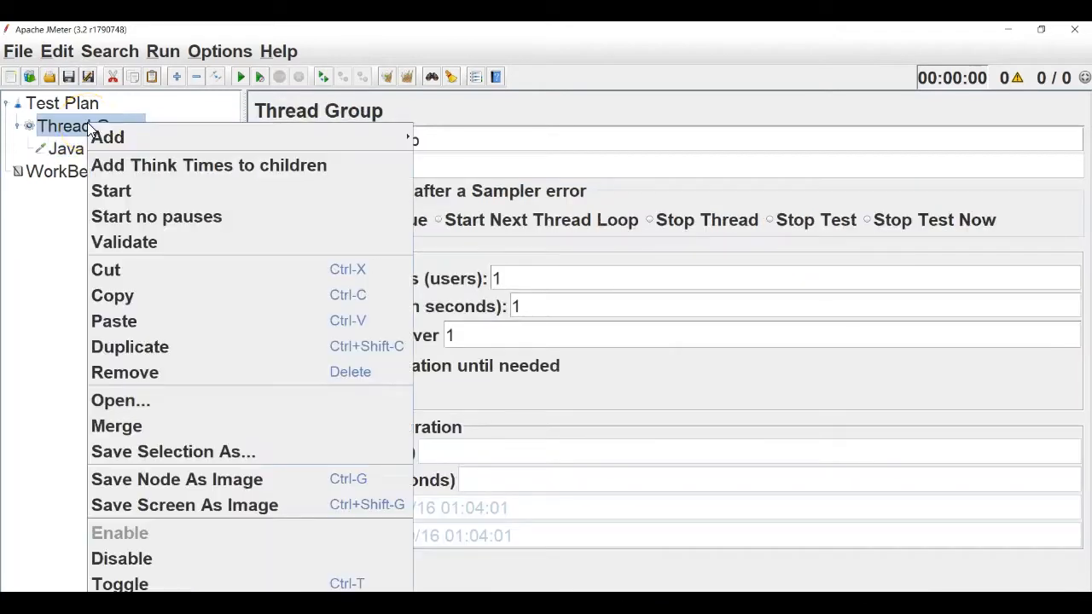
{"action": "mouse_move", "coordinate": [248, 137]}
{"action": "mouse_move", "coordinate": [446, 318]}
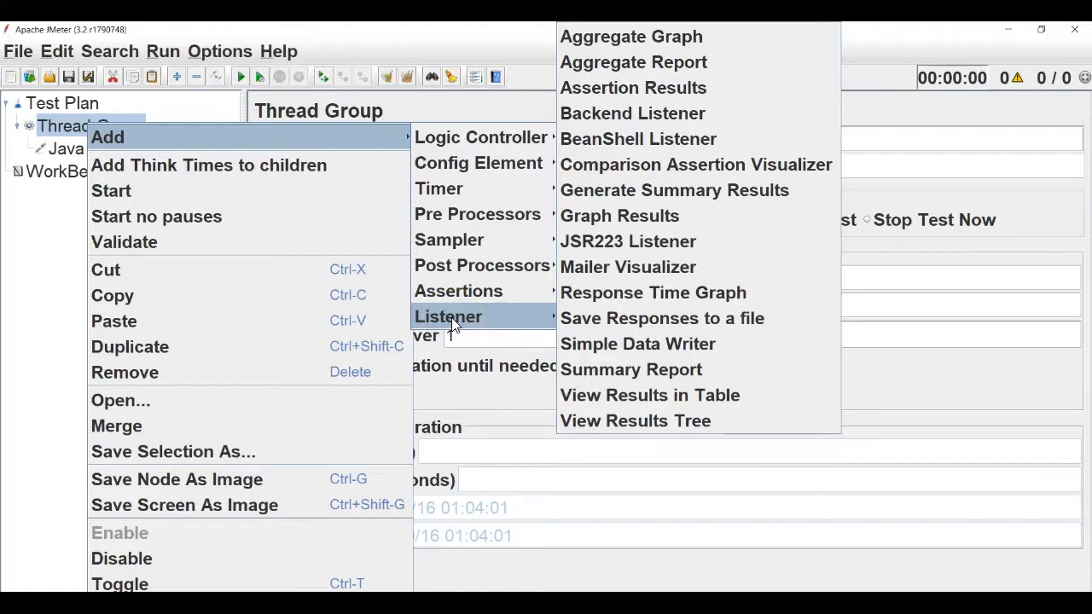
{"action": "left_click", "coordinate": [627, 422]}
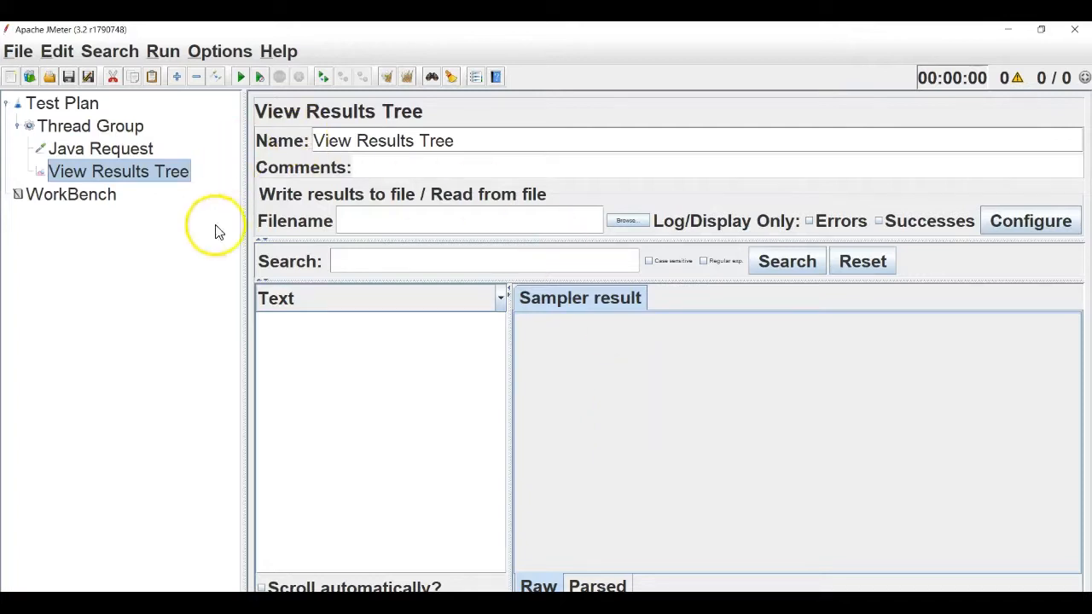
Step: Start the test, saving the plan first as StartandStopping.jmx in the "3- Overview of JMeter" folder
{"action": "left_click", "coordinate": [97, 154]}
{"action": "left_click", "coordinate": [108, 170]}
{"action": "left_click", "coordinate": [237, 76]}
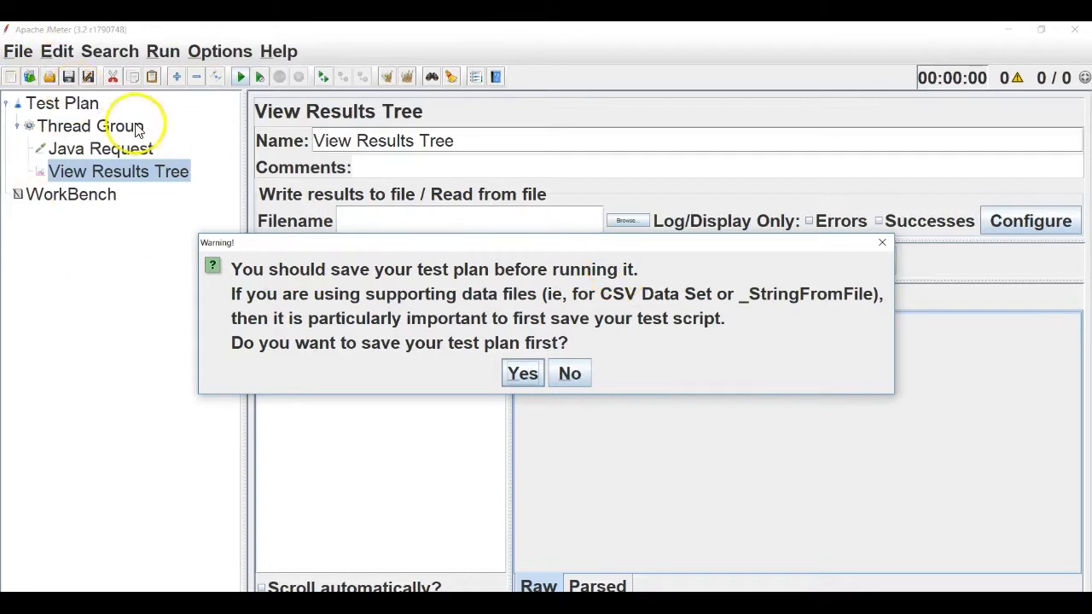
{"action": "left_click", "coordinate": [523, 375]}
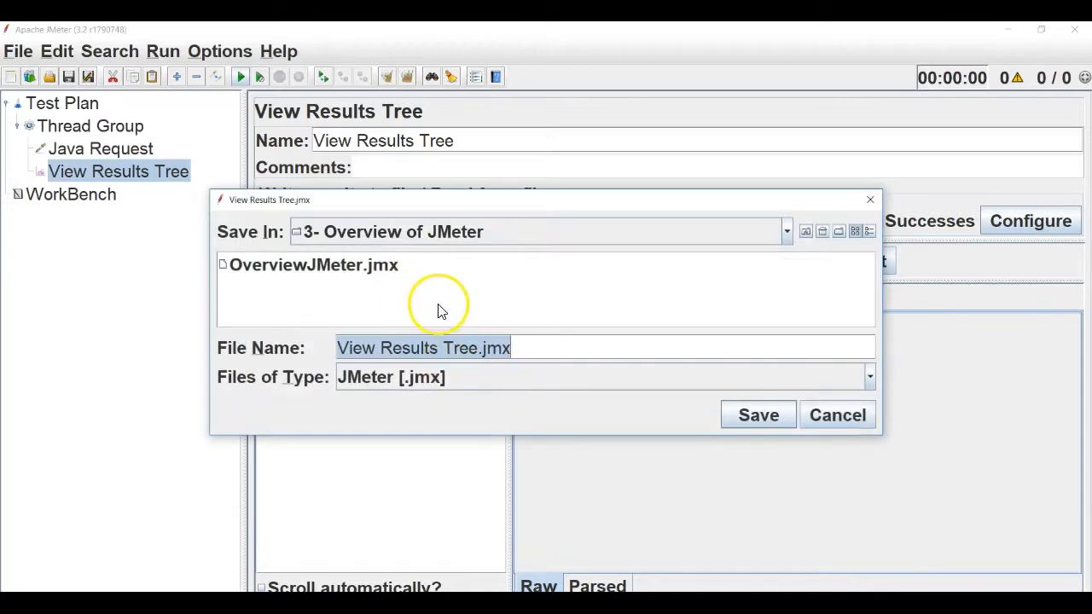
{"action": "left_click", "coordinate": [439, 347]}
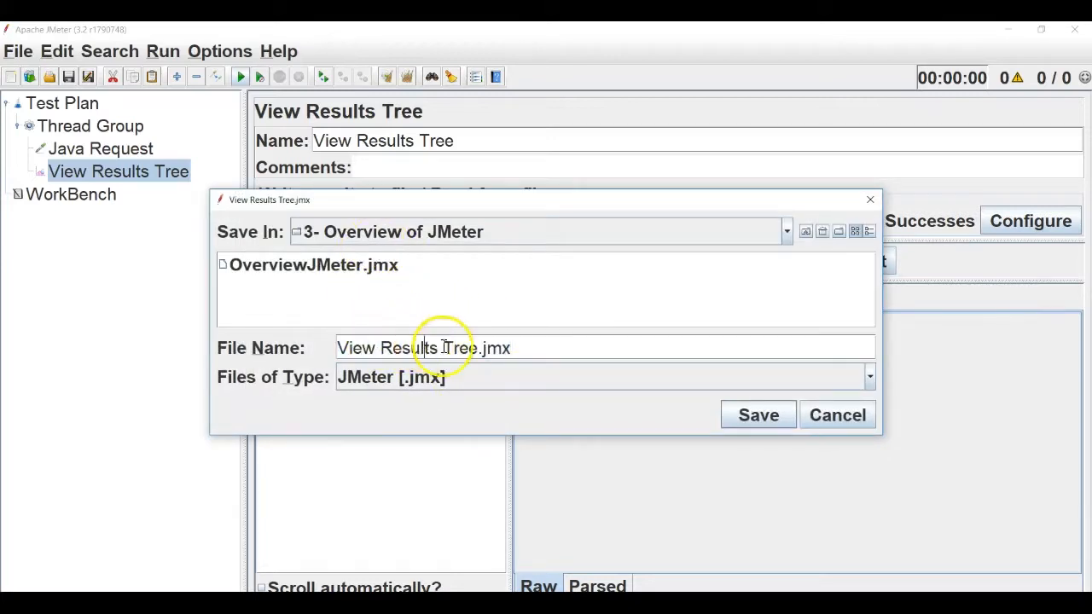
{"action": "left_click_drag", "start_coordinate": [478, 347], "coordinate": [319, 351]}
{"action": "type", "text": "Start"}
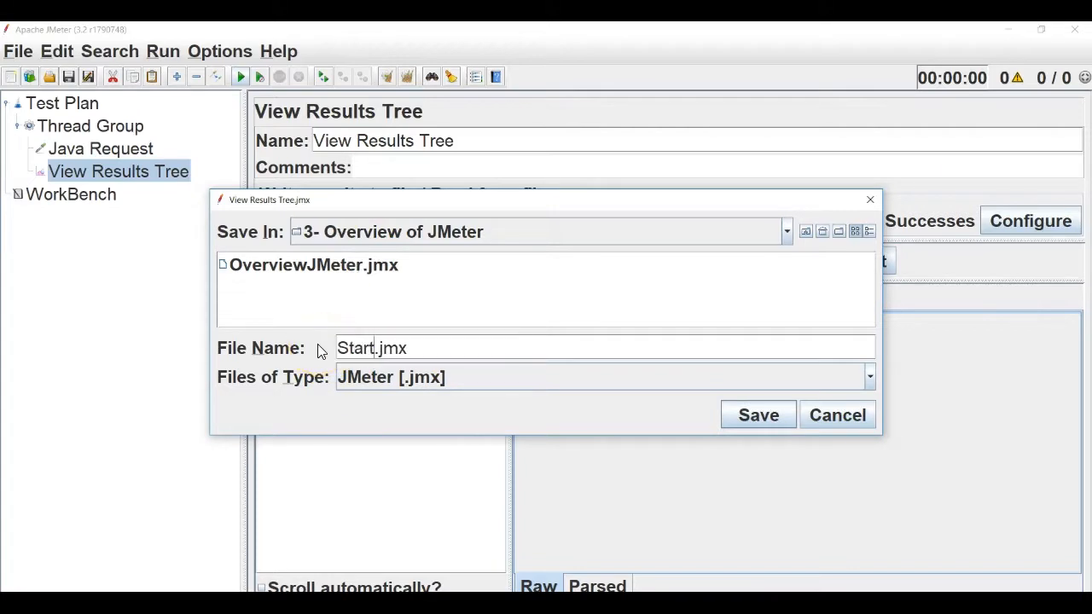
{"action": "type", "text": "andStopping"}
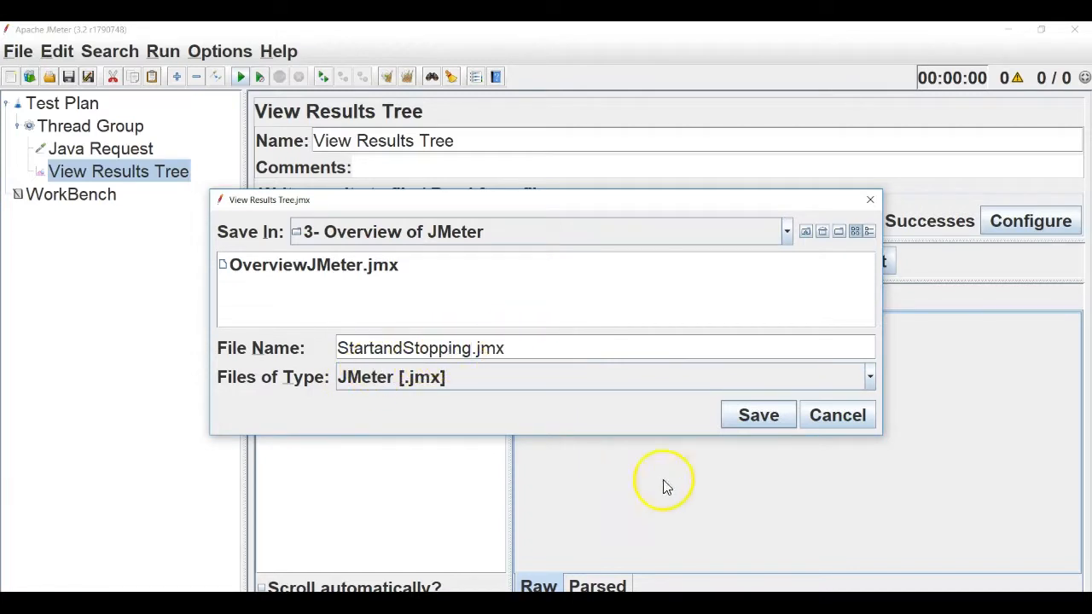
{"action": "left_click", "coordinate": [754, 418]}
{"action": "key", "text": "ctrl+r"}
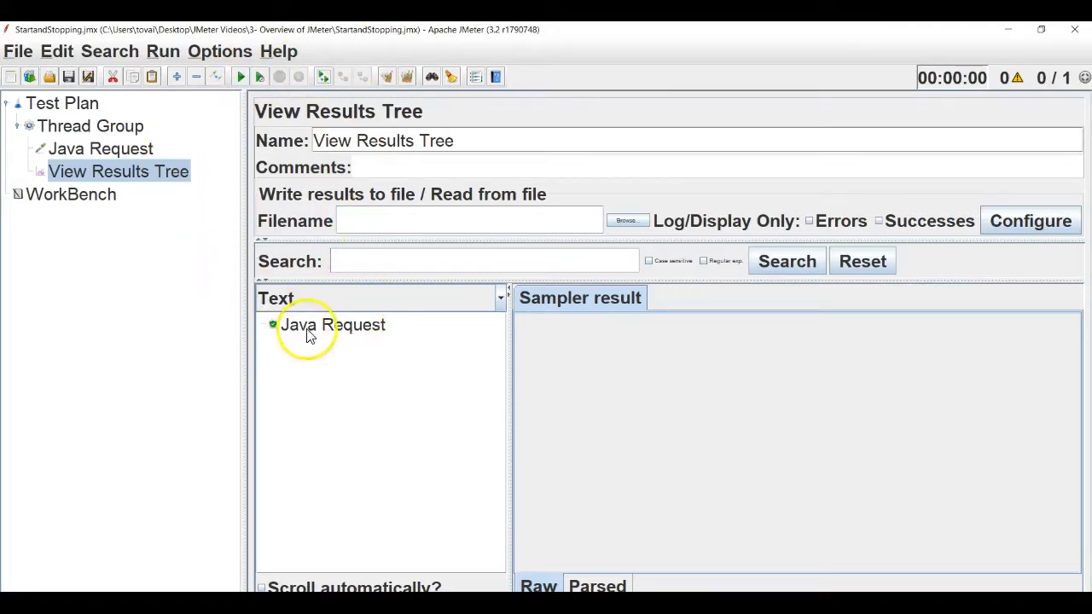
Step: Review the settings of the Thread Group and the Java Request, then return to the View Results Tree listener
{"action": "left_click", "coordinate": [133, 148]}
{"action": "left_click", "coordinate": [136, 126]}
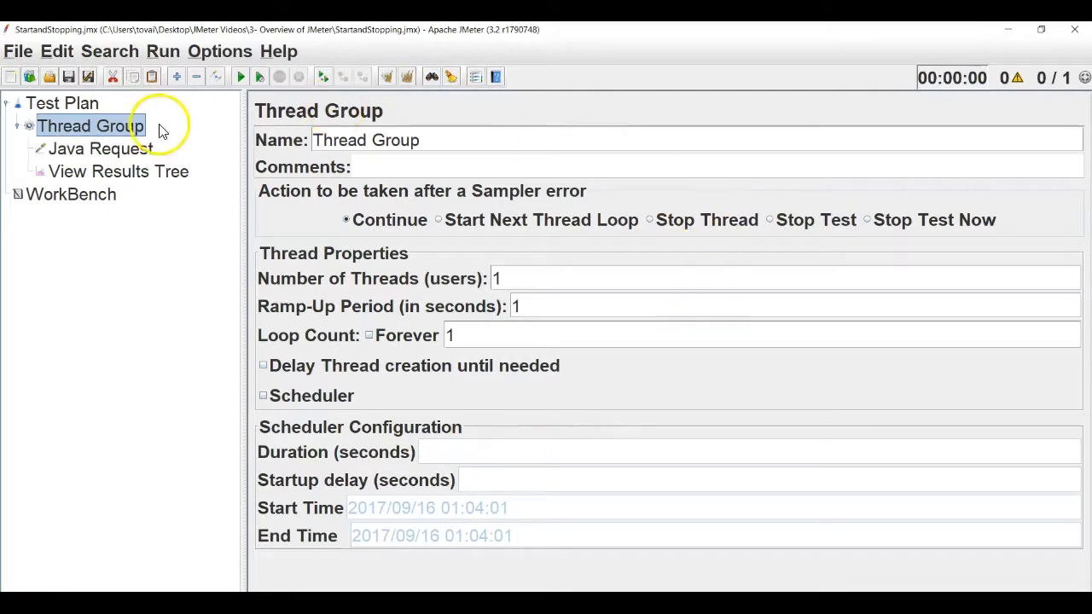
{"action": "left_click", "coordinate": [111, 149]}
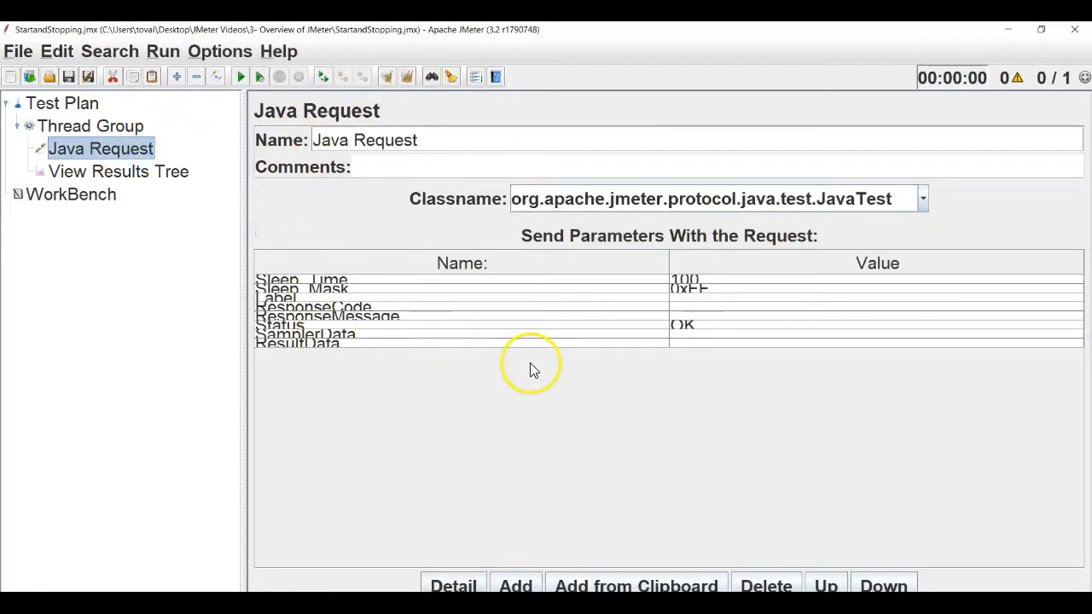
{"action": "key", "text": "ctrl+minus"}
{"action": "key", "text": "ctrl+minus"}
{"action": "key", "text": "ctrl+minus"}
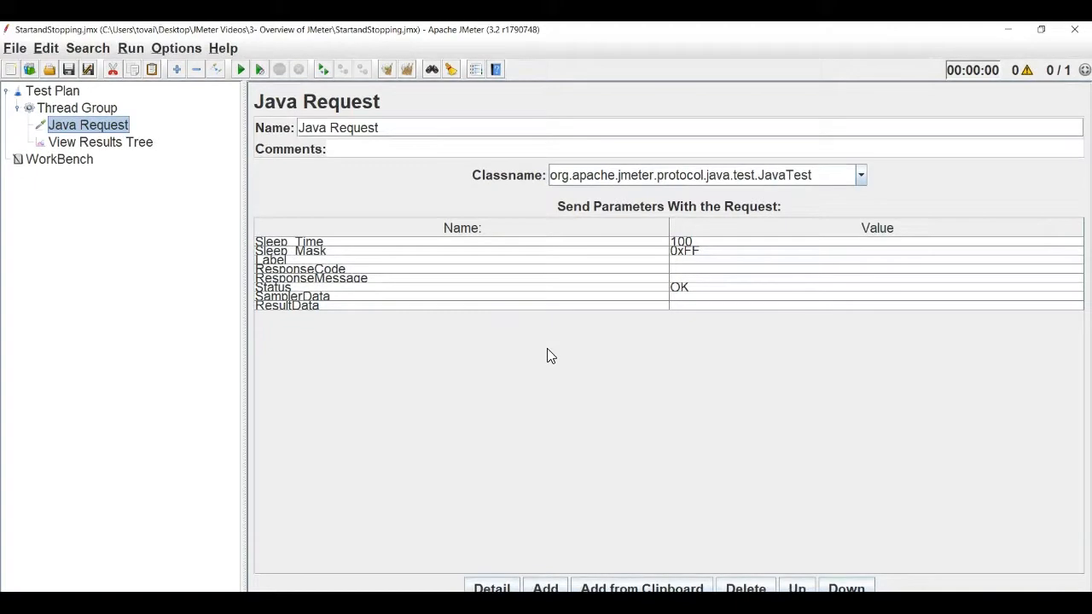
{"action": "key", "text": "ctrl+plus"}
{"action": "key", "text": "ctrl+plus"}
{"action": "key", "text": "ctrl+plus"}
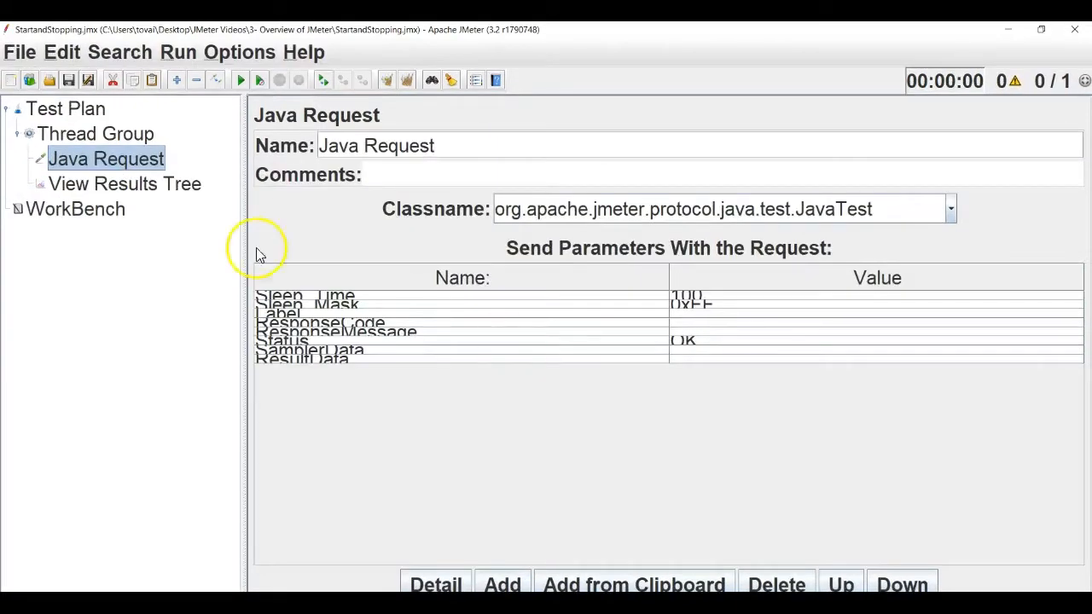
{"action": "left_click", "coordinate": [162, 193]}
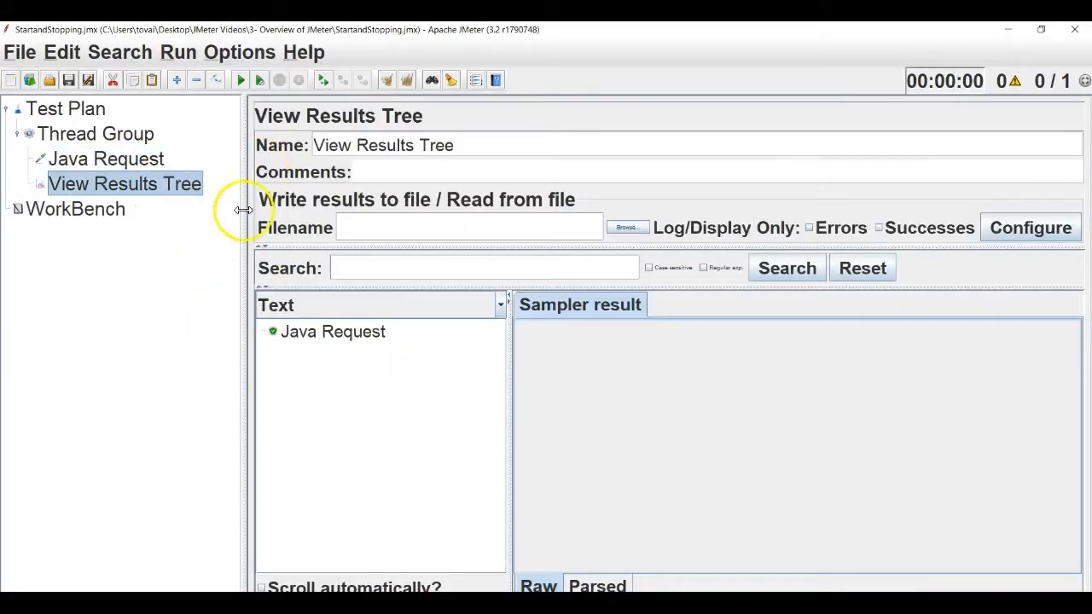
{"action": "key", "text": "ctrl+minus"}
{"action": "left_click", "coordinate": [119, 152]}
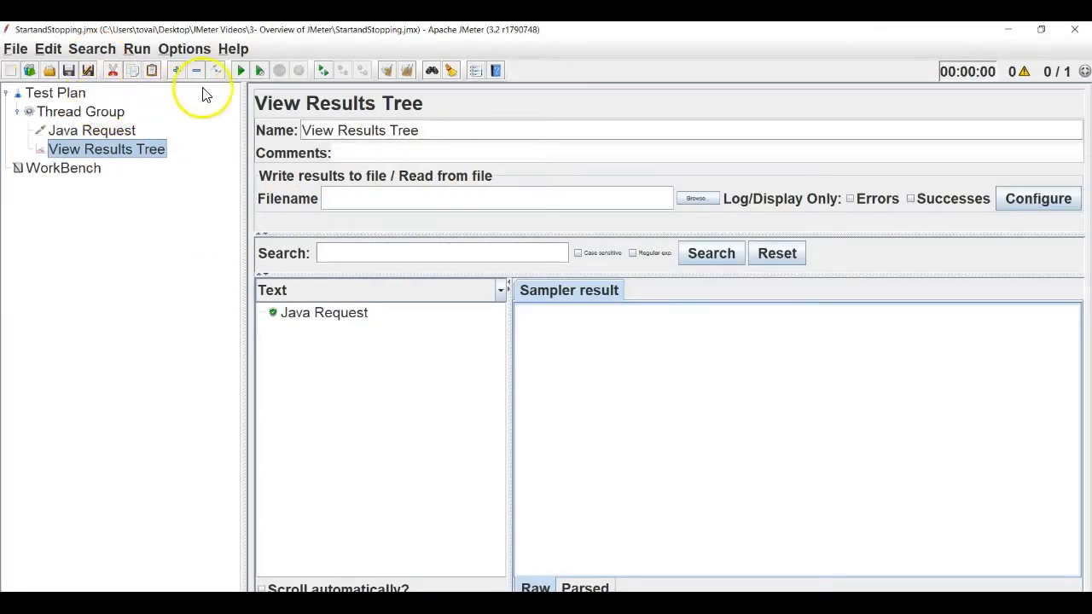
{"action": "key", "text": "ctrl+plus"}
{"action": "key", "text": "ctrl+plus"}
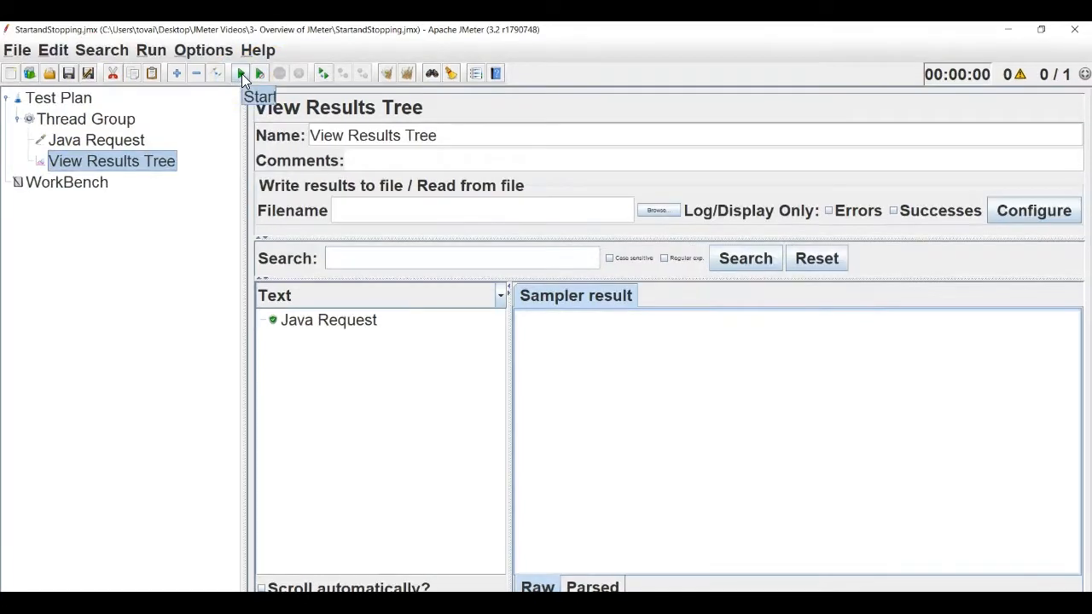
Step: Run the test twice more, inspecting both Java Request sampler results and clearing the results between the two runs
{"action": "left_click", "coordinate": [242, 74]}
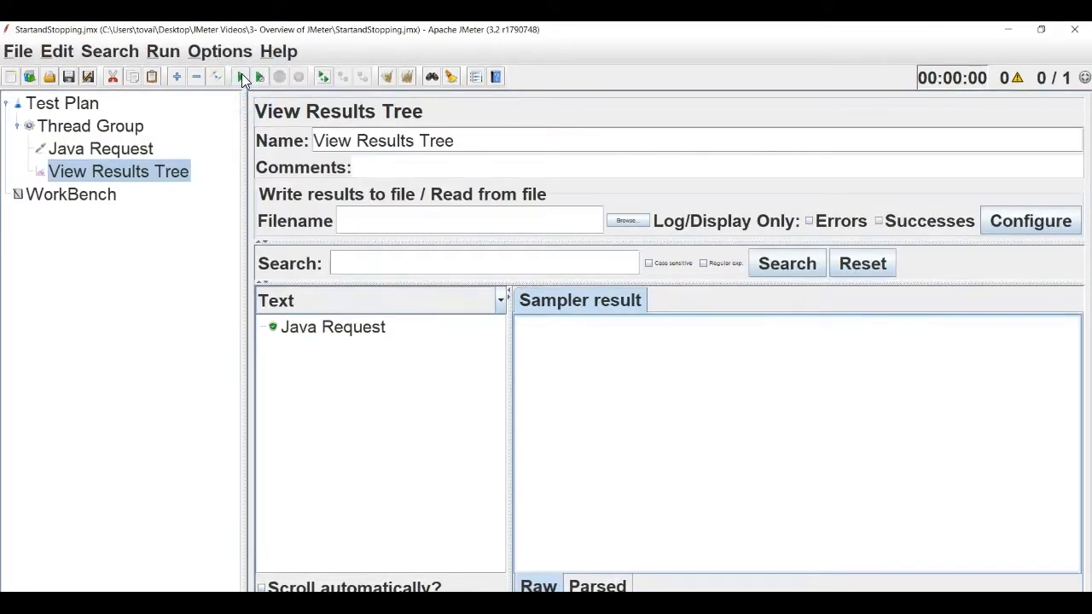
{"action": "left_click", "coordinate": [324, 350]}
{"action": "left_click", "coordinate": [324, 350]}
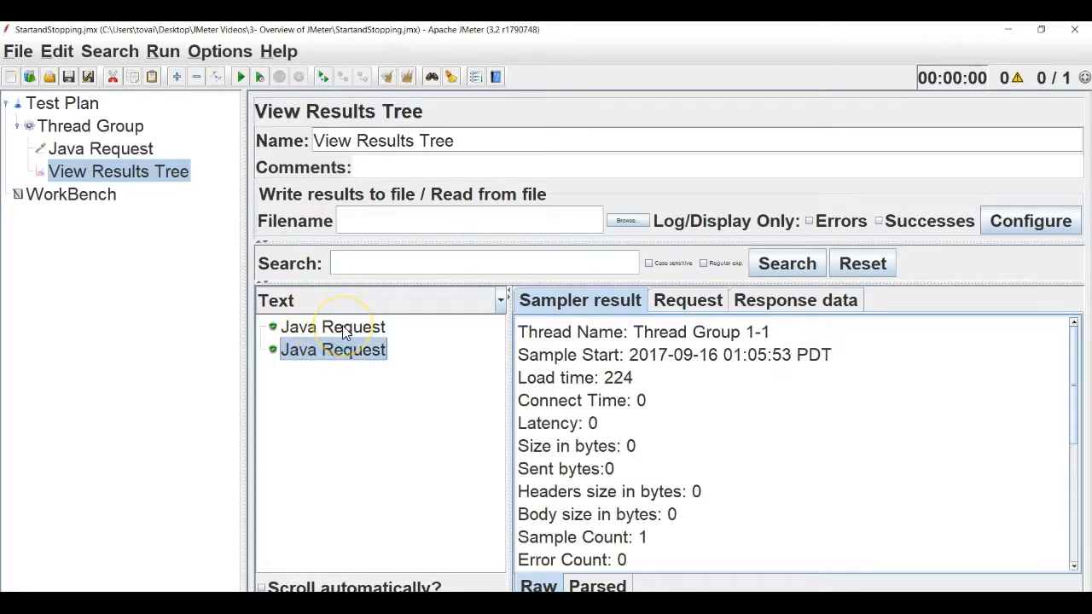
{"action": "left_click", "coordinate": [342, 327]}
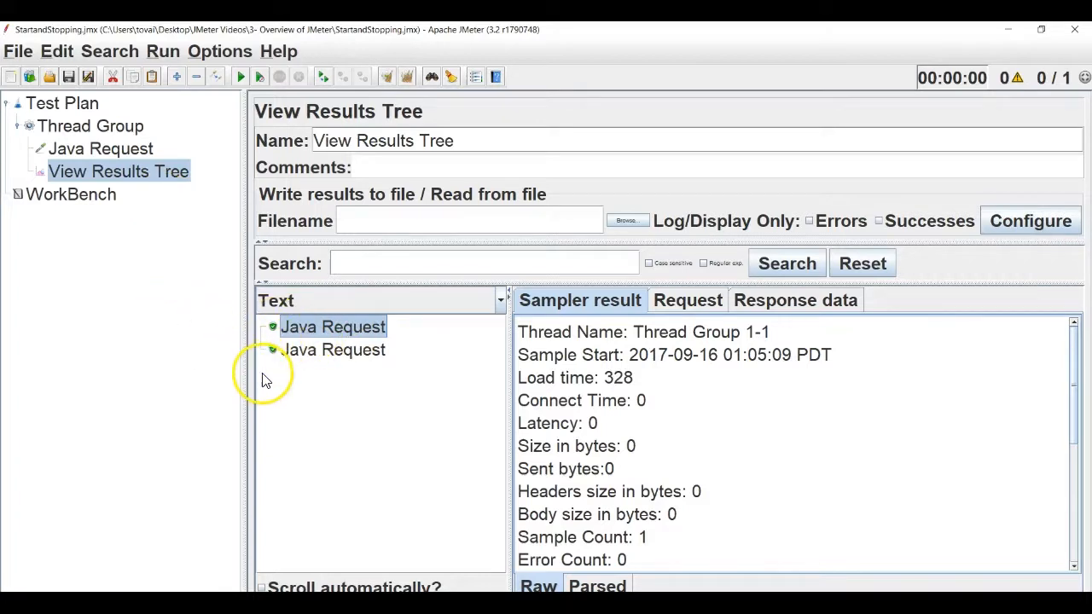
{"action": "left_click", "coordinate": [384, 79]}
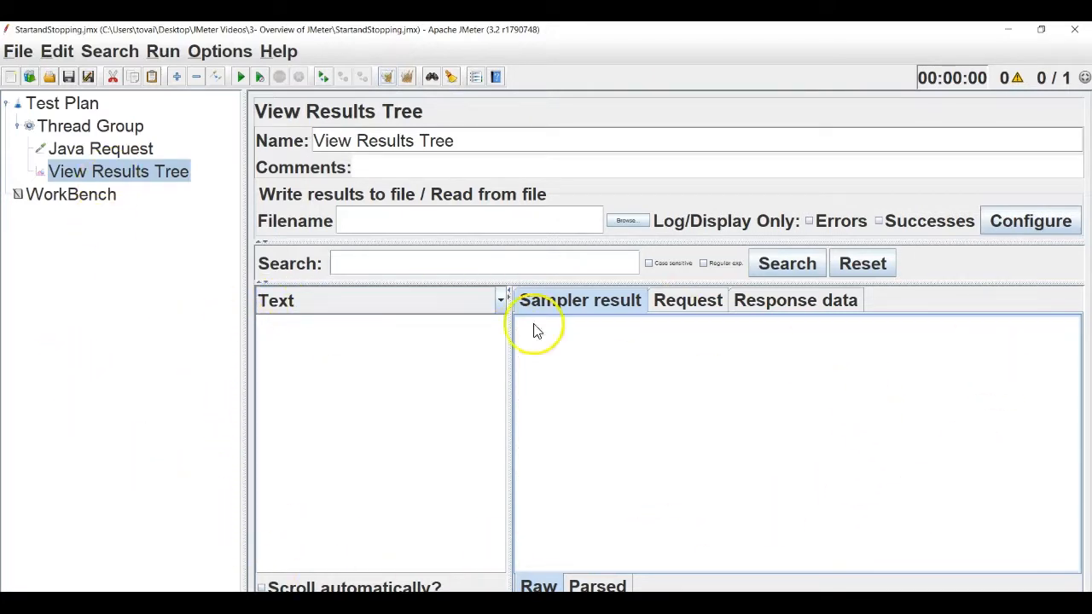
{"action": "left_click", "coordinate": [241, 77]}
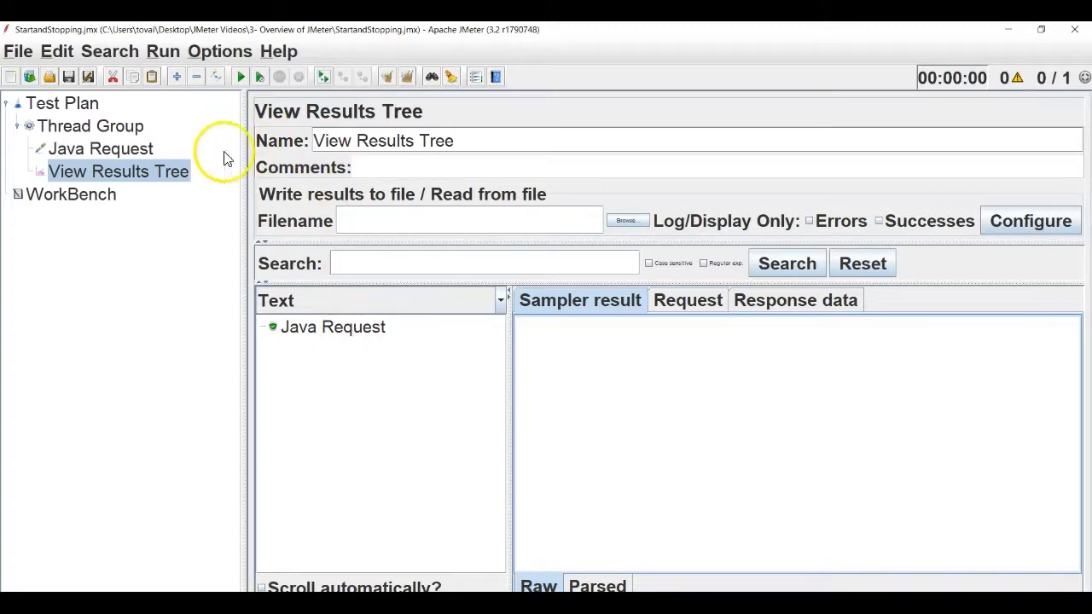
Step: Set the Thread Group's number of threads to 2 and run the test twice, clearing the results tree before each run
{"action": "left_click", "coordinate": [109, 128]}
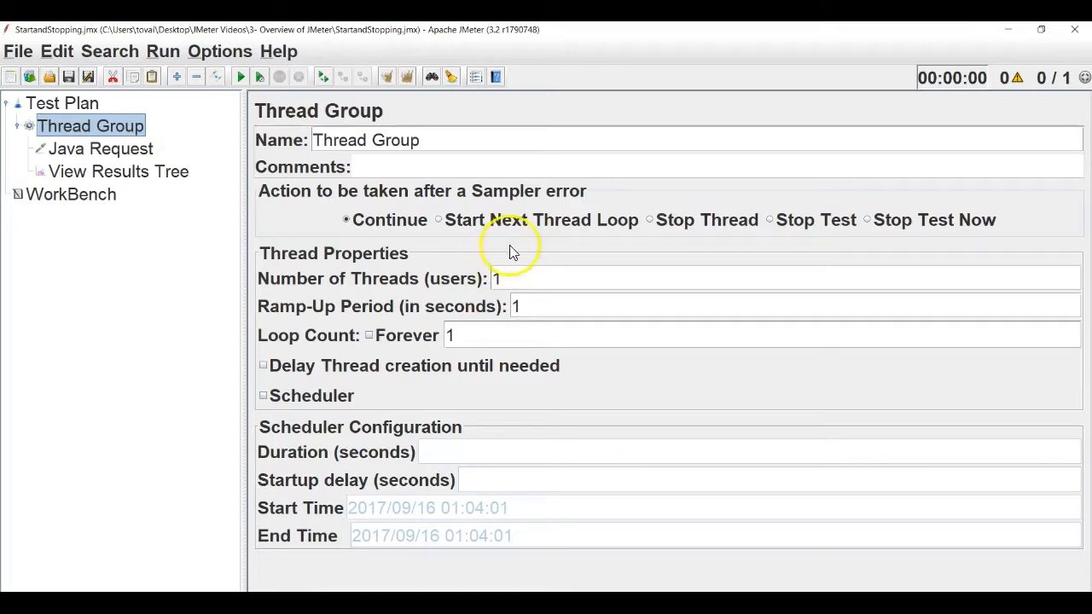
{"action": "left_click_drag", "start_coordinate": [512, 278], "coordinate": [478, 277]}
{"action": "type", "text": "2"}
{"action": "left_click", "coordinate": [175, 175]}
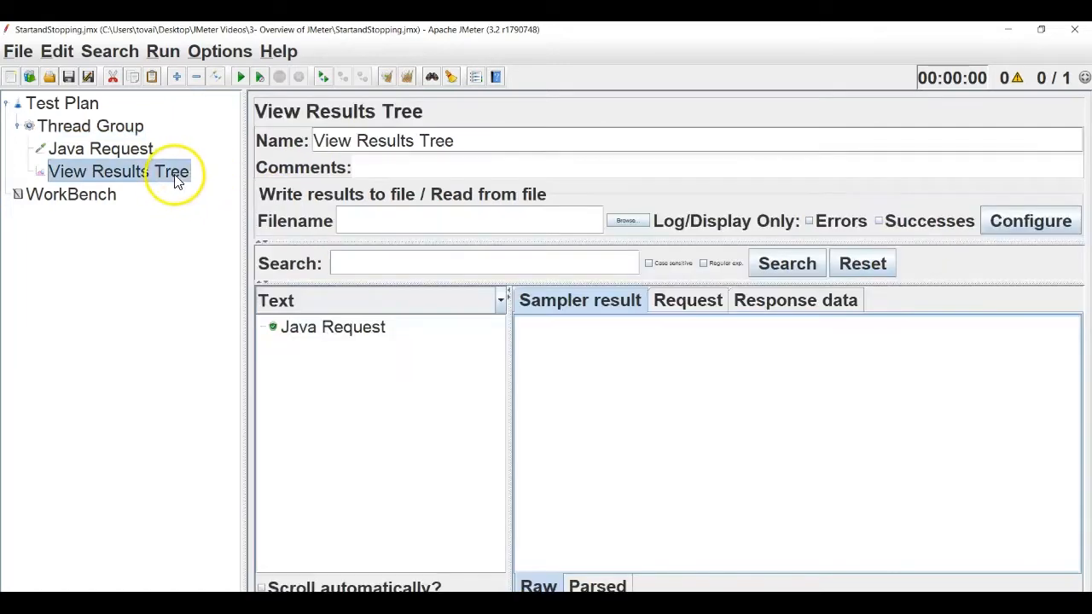
{"action": "left_click", "coordinate": [389, 78]}
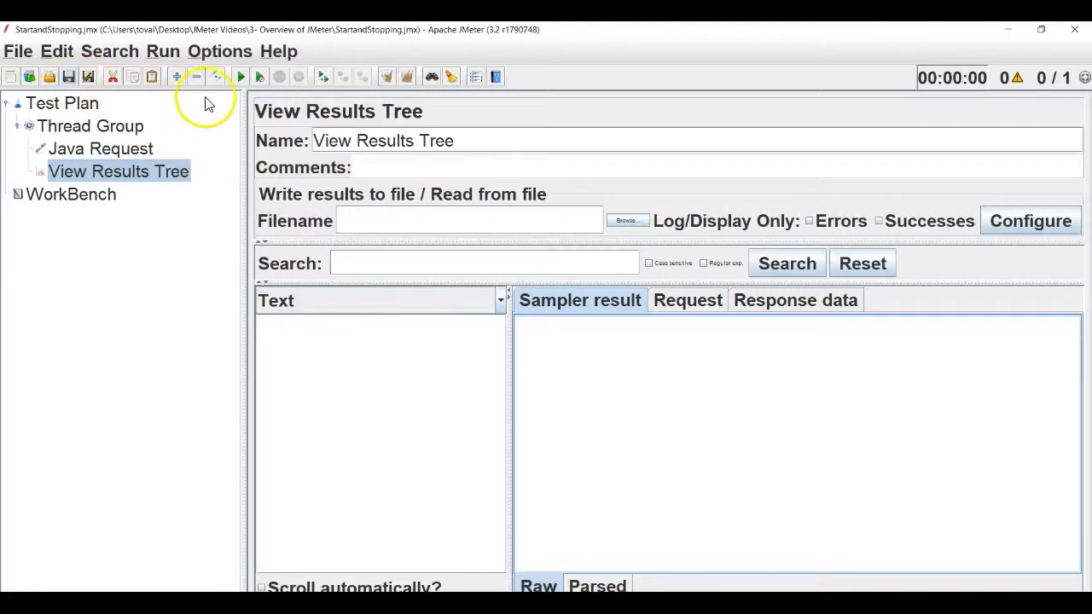
{"action": "left_click", "coordinate": [241, 77]}
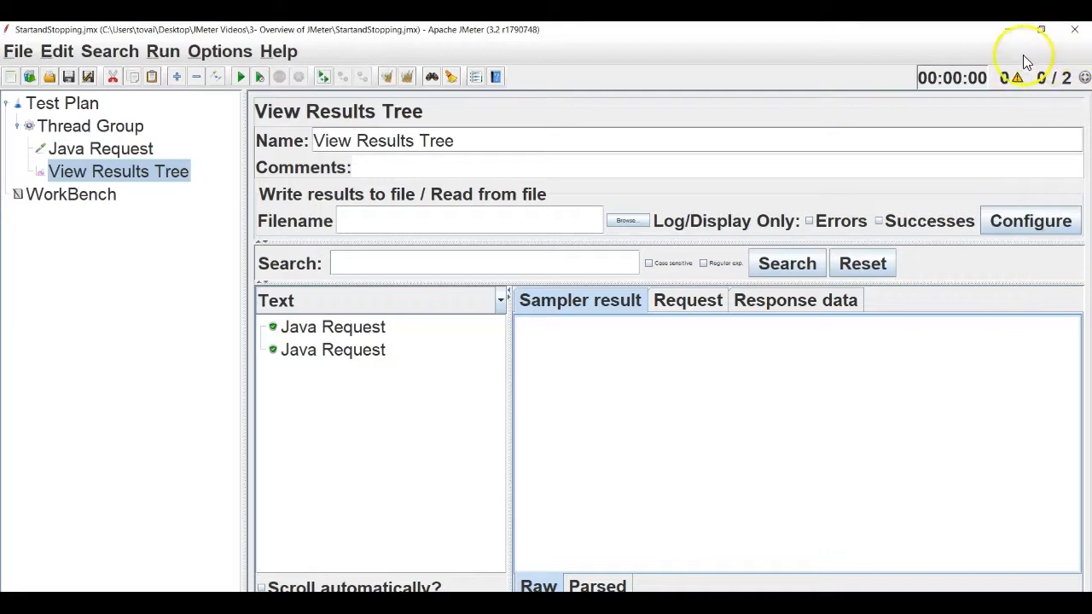
{"action": "left_click", "coordinate": [388, 77]}
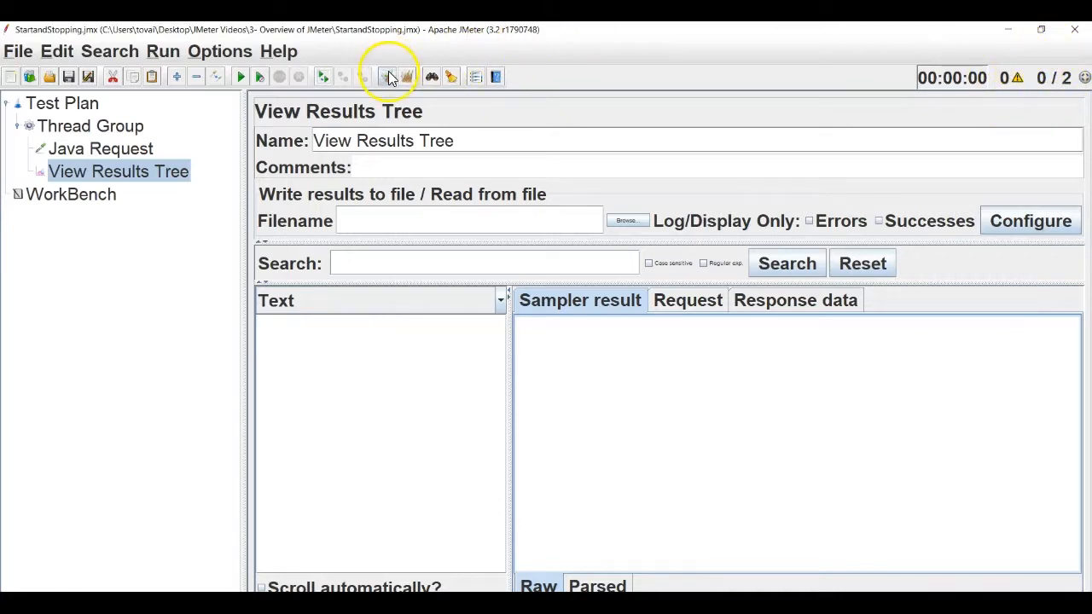
{"action": "left_click", "coordinate": [239, 78]}
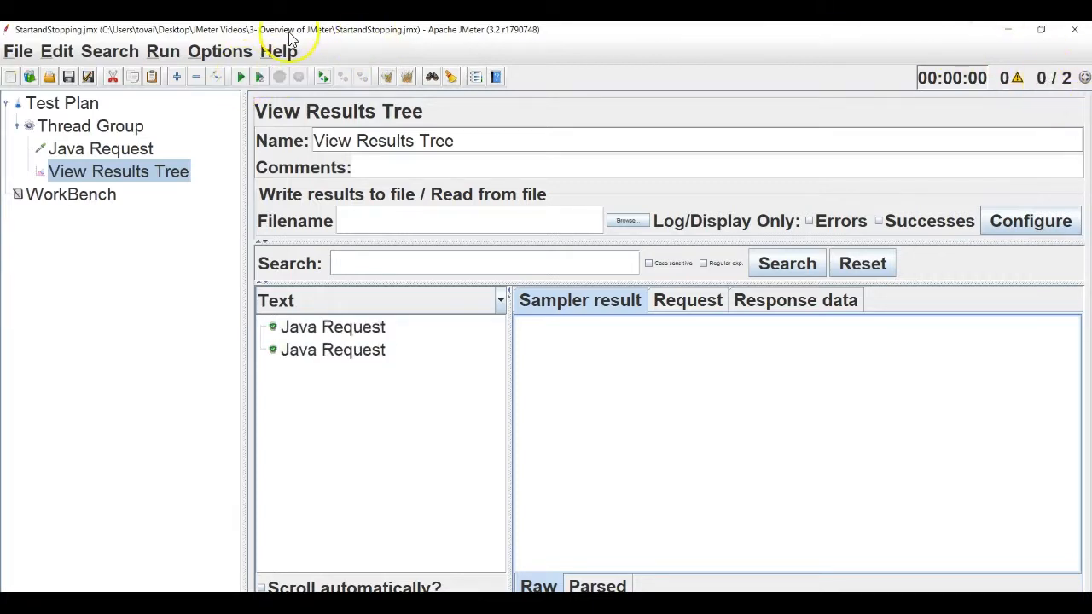
Step: Set the Thread Group's number of threads to 10, then clear all results and run the test
{"action": "left_click", "coordinate": [115, 126]}
{"action": "double_click", "coordinate": [496, 279]}
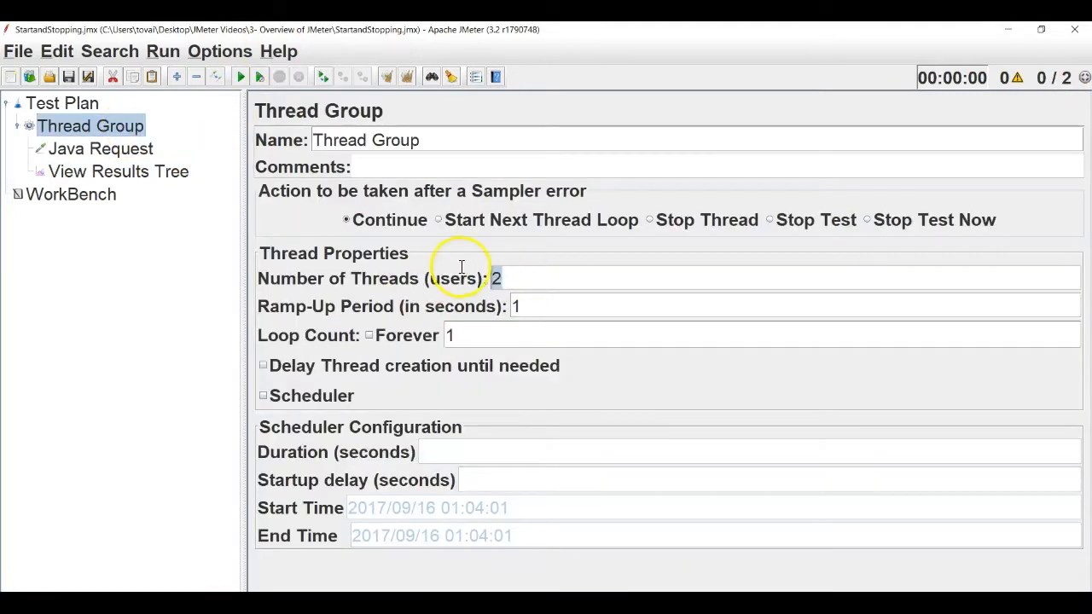
{"action": "type", "text": "10"}
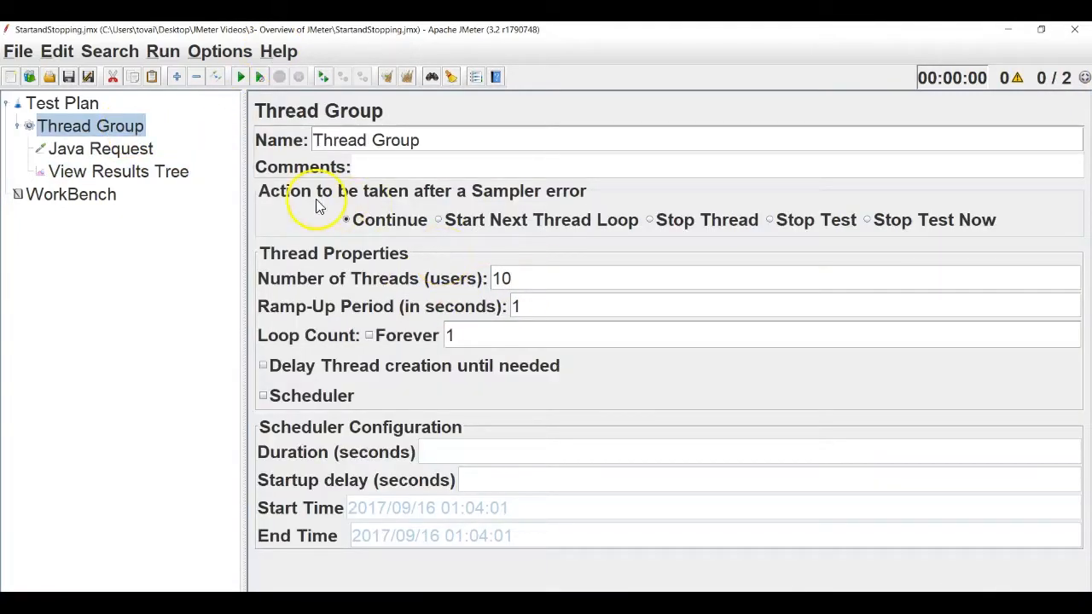
{"action": "left_click", "coordinate": [179, 179]}
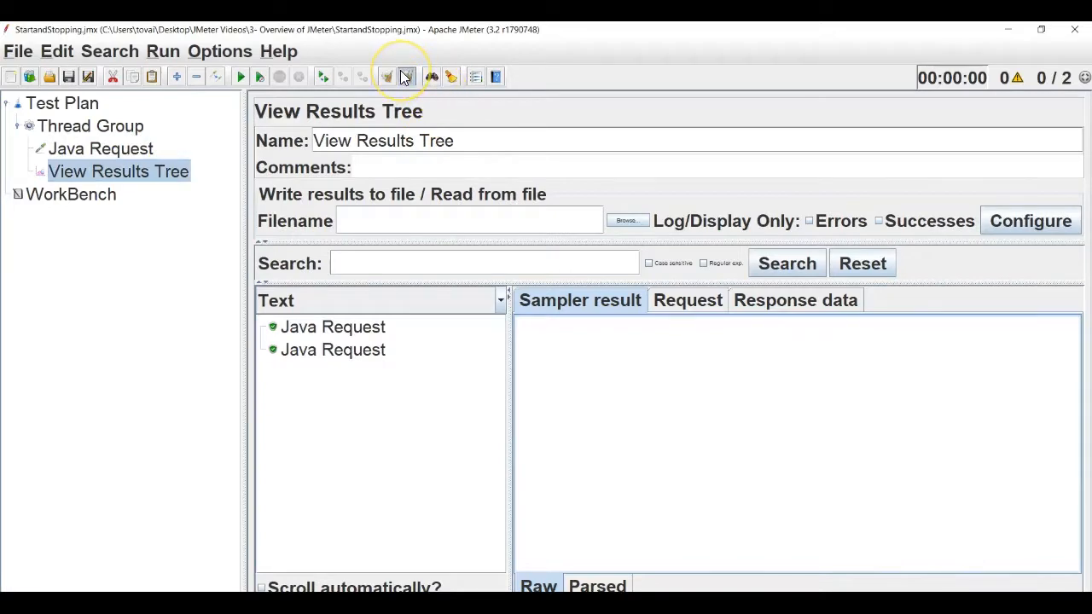
{"action": "left_click", "coordinate": [406, 77]}
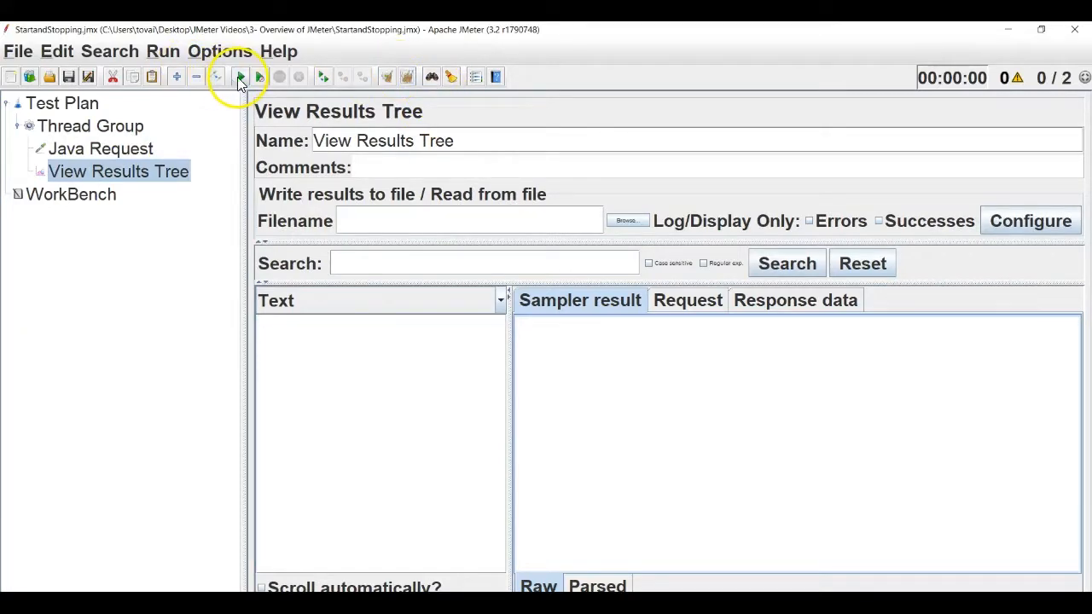
{"action": "left_click", "coordinate": [241, 76]}
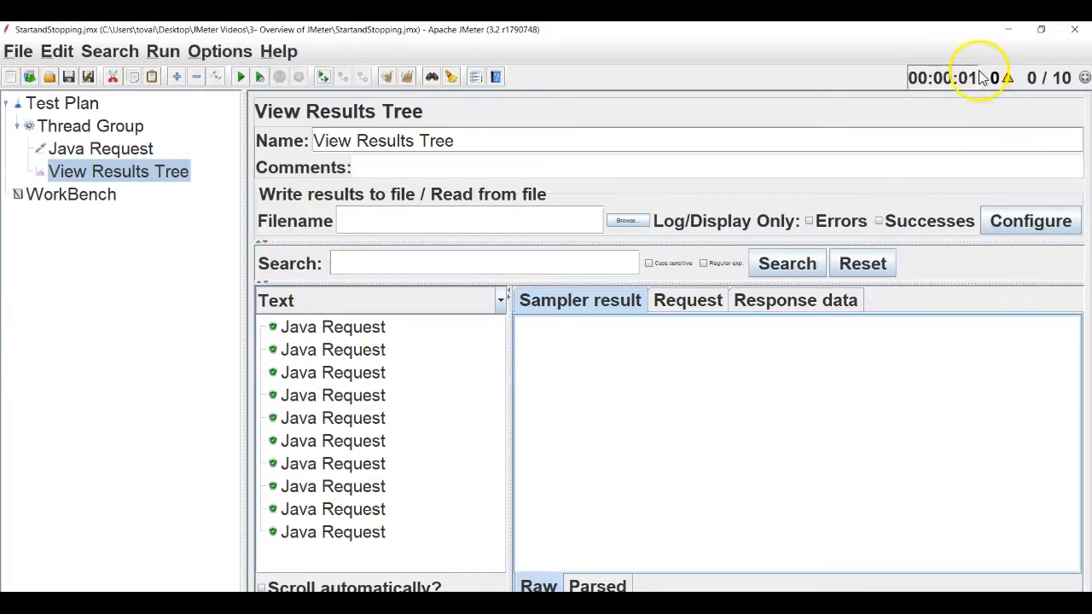
Step: Raise the Thread Group's number of threads to 100, then clear all results and run the test
{"action": "left_click", "coordinate": [81, 128]}
{"action": "left_click", "coordinate": [519, 277]}
{"action": "left_click_drag", "start_coordinate": [519, 278], "coordinate": [488, 276]}
{"action": "type", "text": "100"}
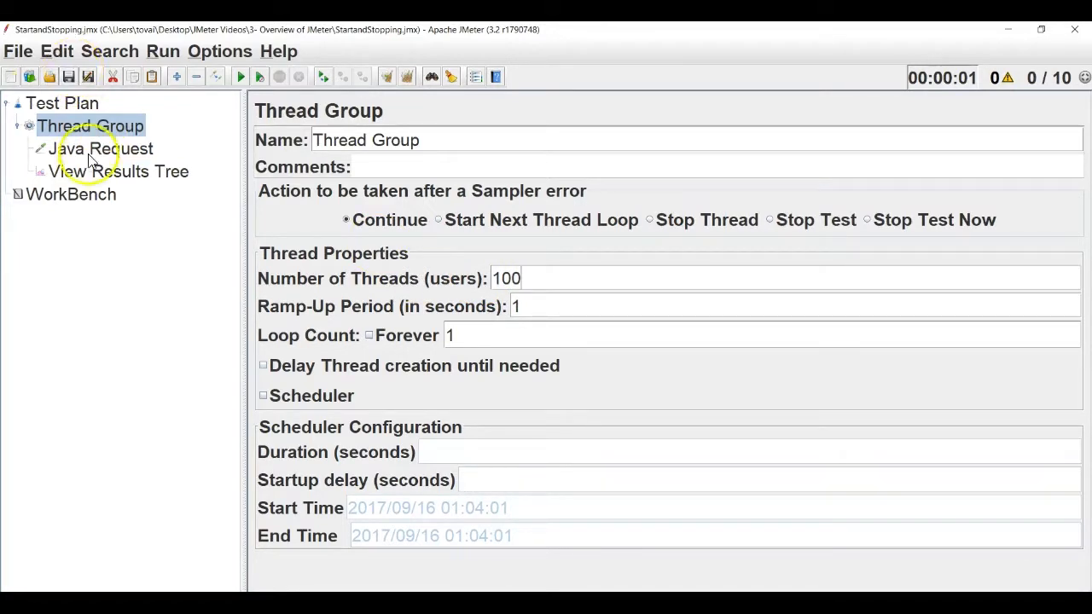
{"action": "left_click", "coordinate": [132, 180]}
{"action": "left_click", "coordinate": [407, 76]}
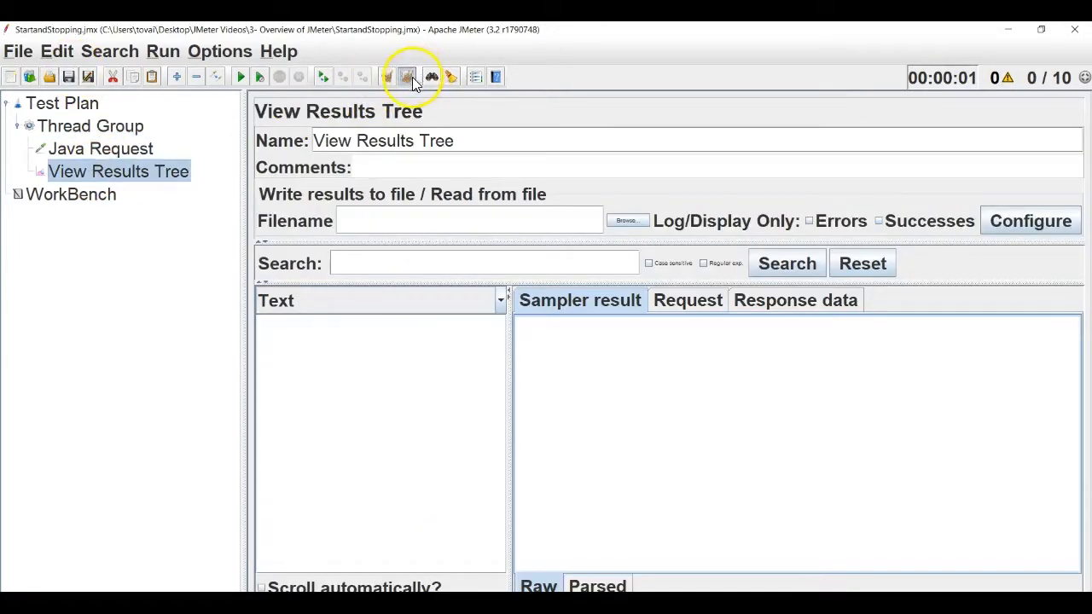
{"action": "left_click", "coordinate": [240, 76]}
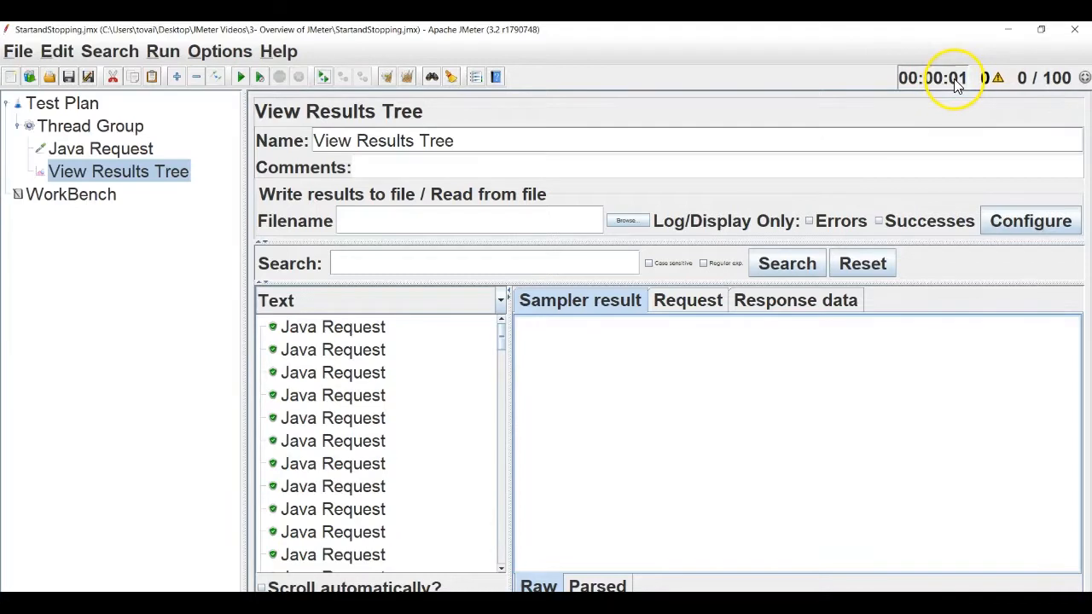
Step: Set the Thread Group to 10 threads with a ramp-up period of 20 seconds
{"action": "left_click", "coordinate": [81, 127]}
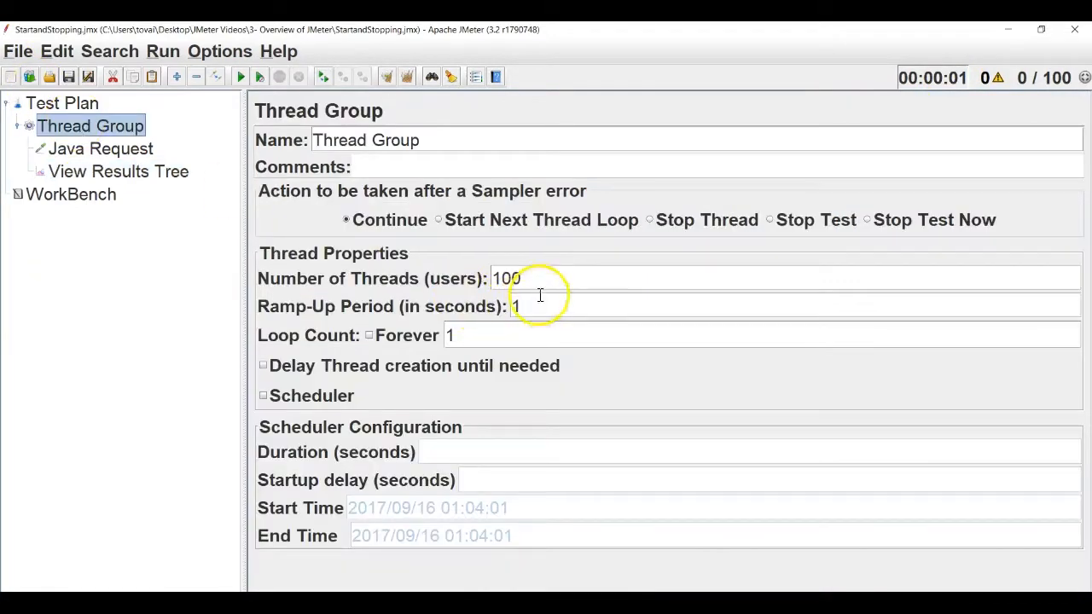
{"action": "left_click_drag", "start_coordinate": [522, 279], "coordinate": [460, 269]}
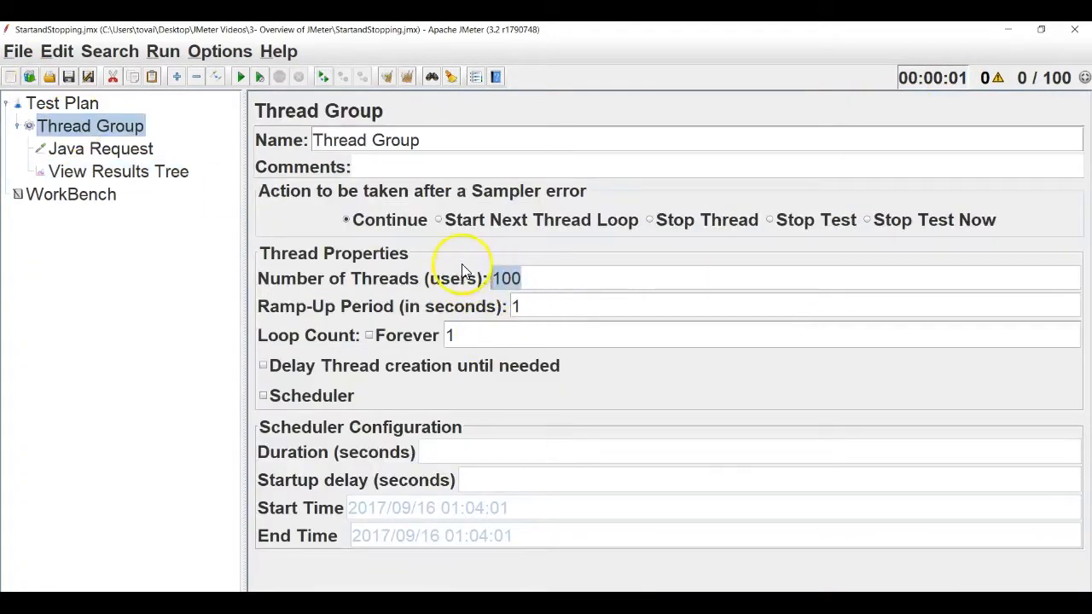
{"action": "key", "text": "End"}
{"action": "key", "text": "BackSpace"}
{"action": "double_click", "coordinate": [515, 305]}
{"action": "type", "text": "6"}
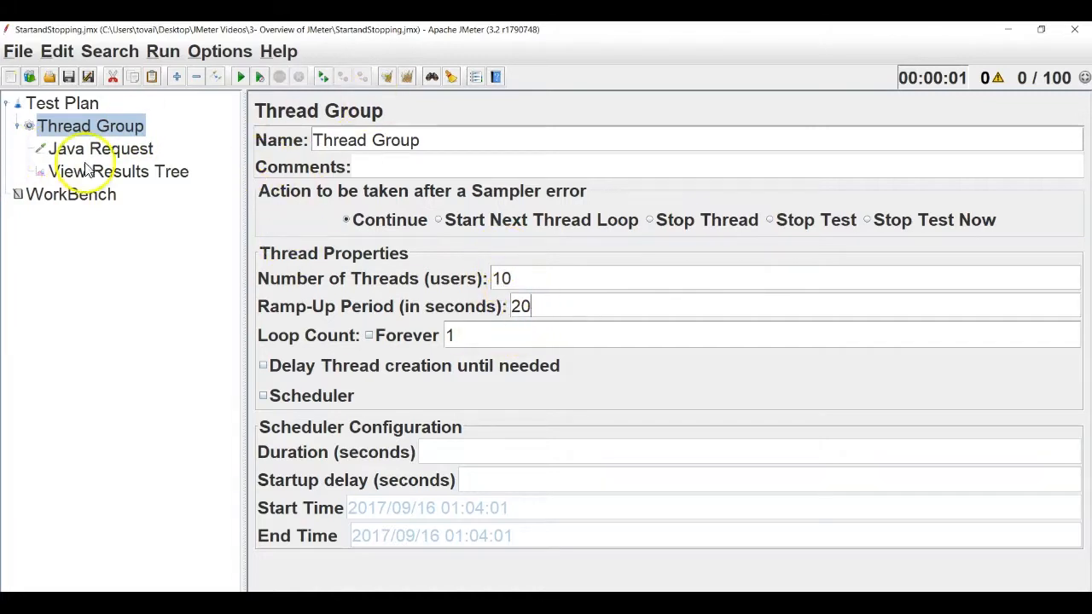
Step: Clear all results in the View Results Tree and run the test through to completion
{"action": "left_click", "coordinate": [118, 177]}
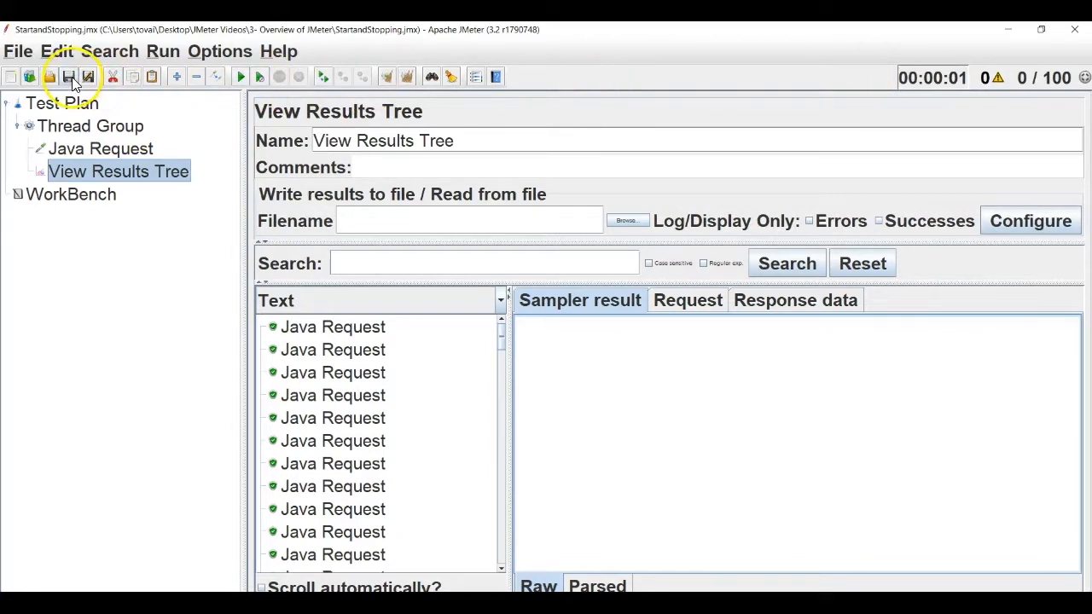
{"action": "left_click", "coordinate": [407, 77]}
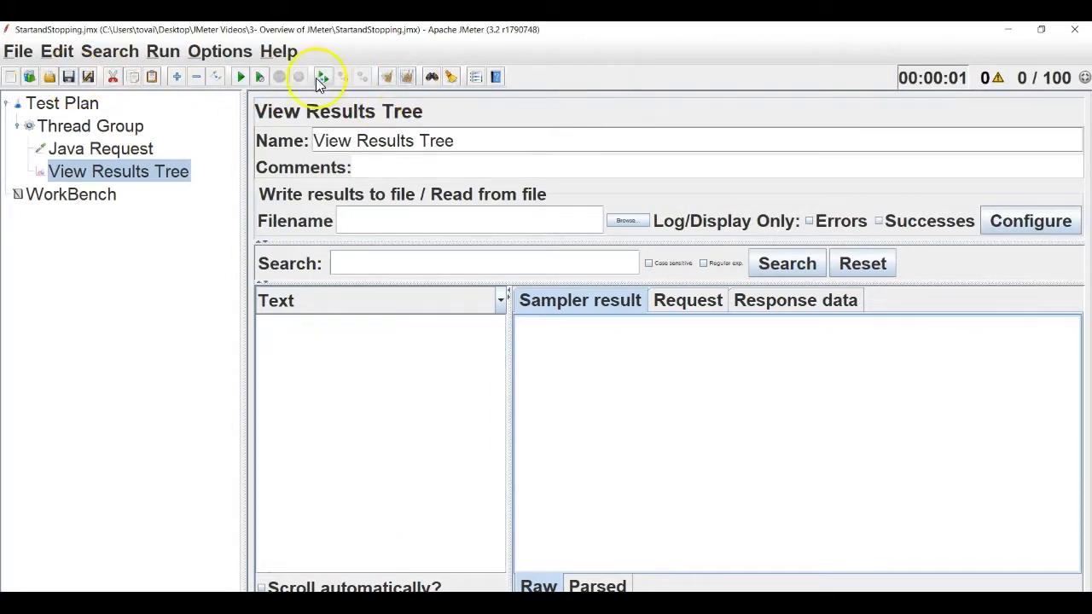
{"action": "left_click", "coordinate": [242, 77]}
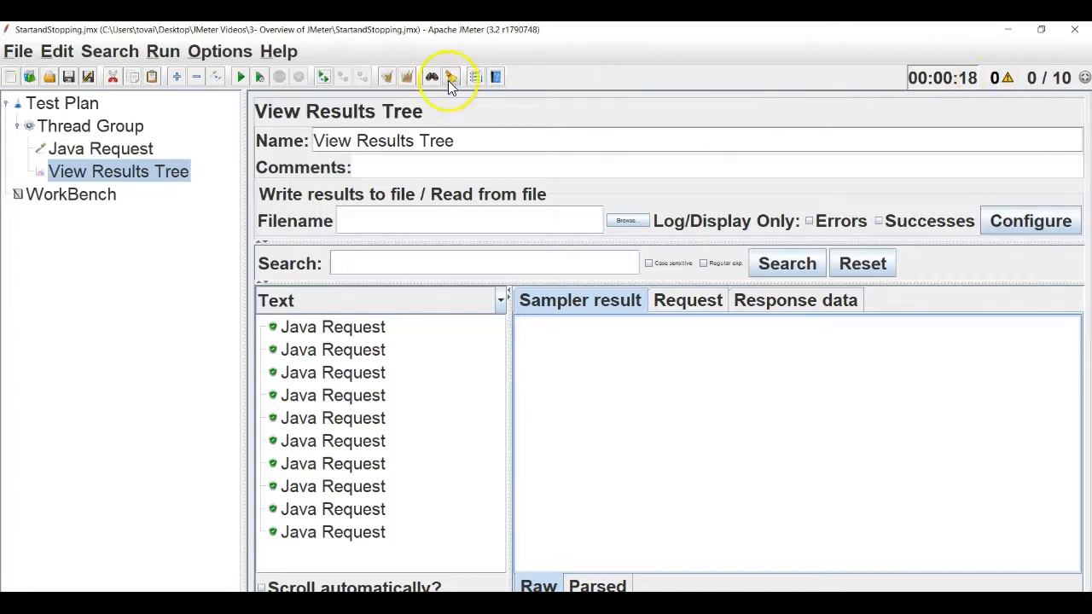
Step: Clear all results, rerun the test and stop it partway with Stop, then inspect the last Java Request's sampler result
{"action": "left_click", "coordinate": [407, 78]}
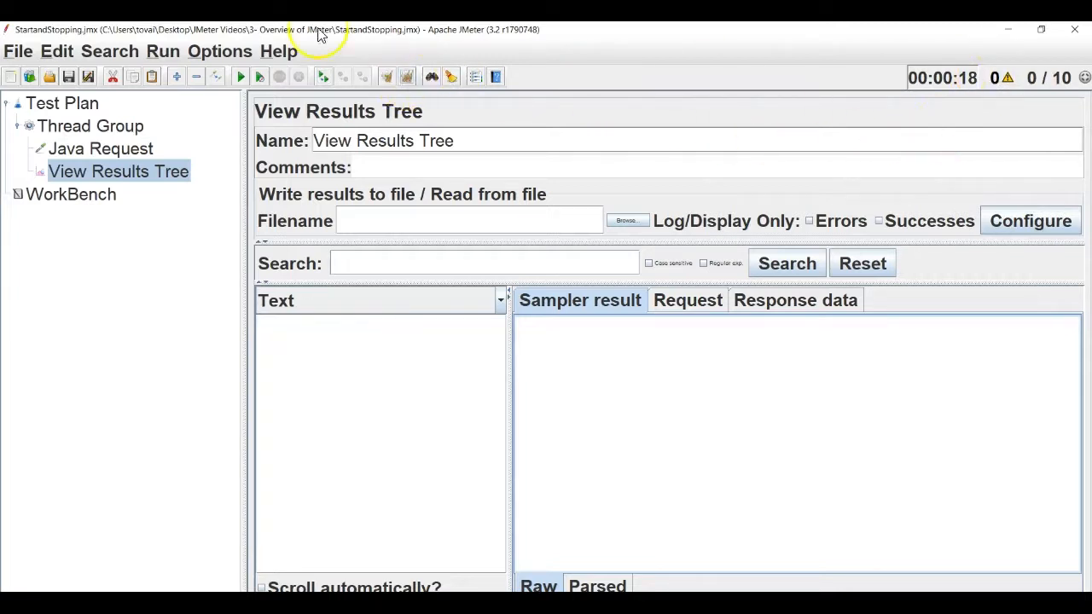
{"action": "left_click", "coordinate": [243, 77]}
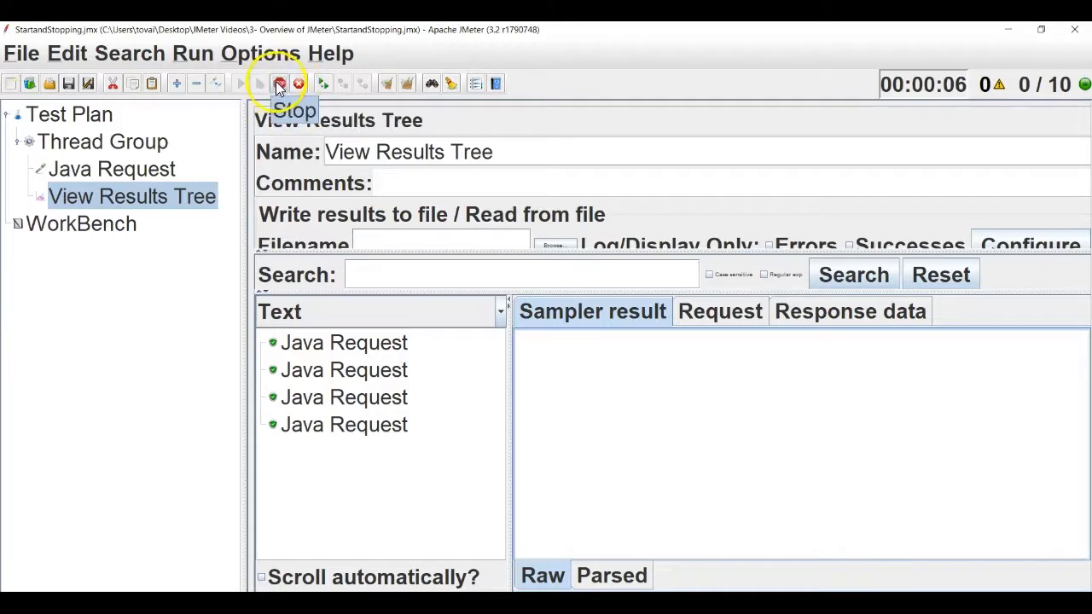
{"action": "left_click", "coordinate": [278, 82]}
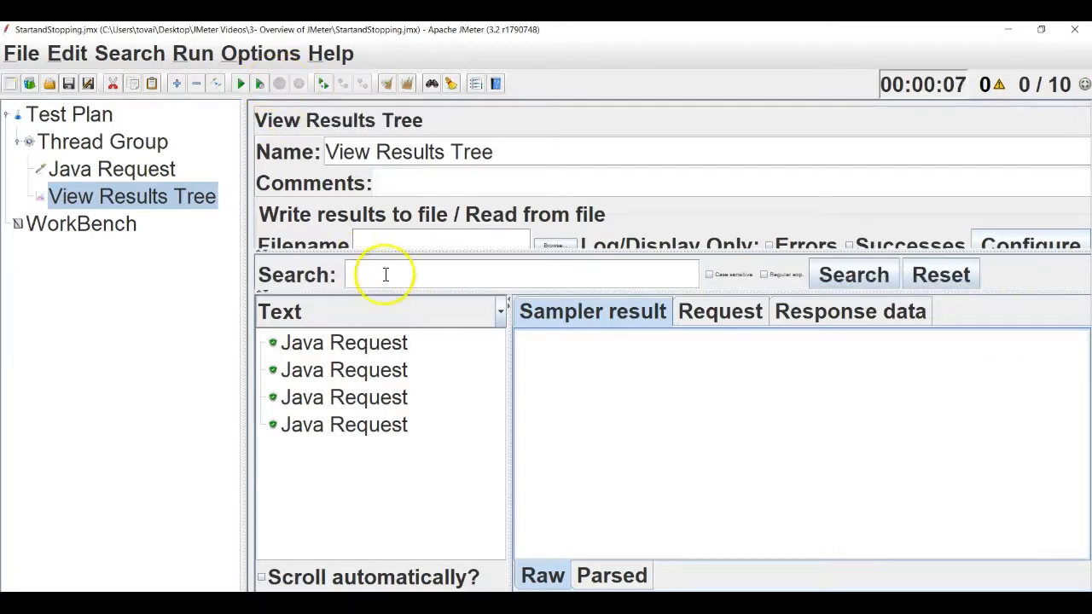
{"action": "left_click", "coordinate": [381, 437]}
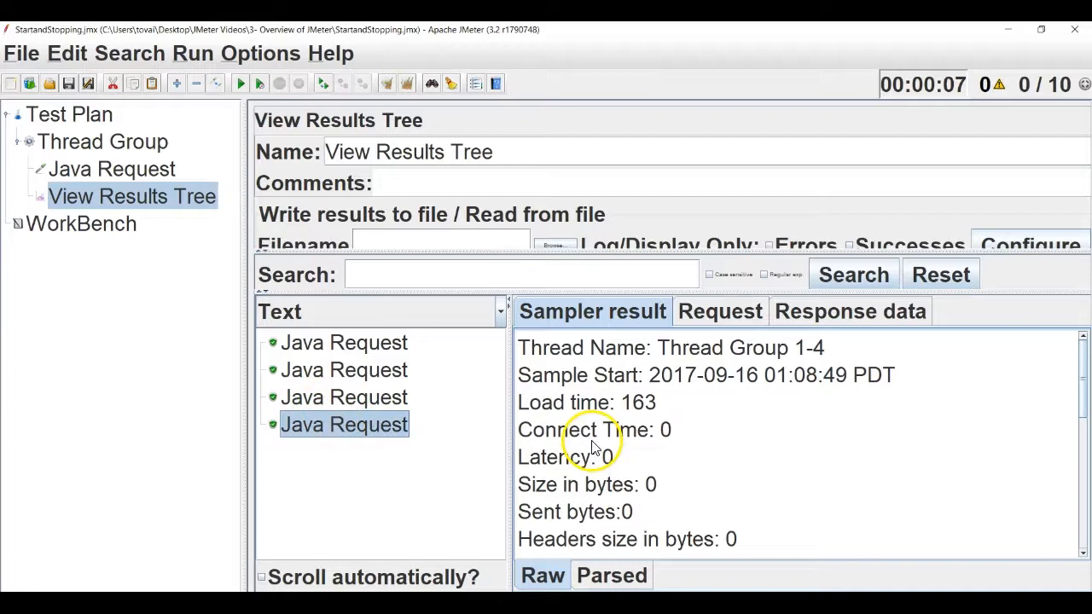
Step: Clear all results, run the test again and end it early with Shutdown
{"action": "left_click", "coordinate": [408, 81]}
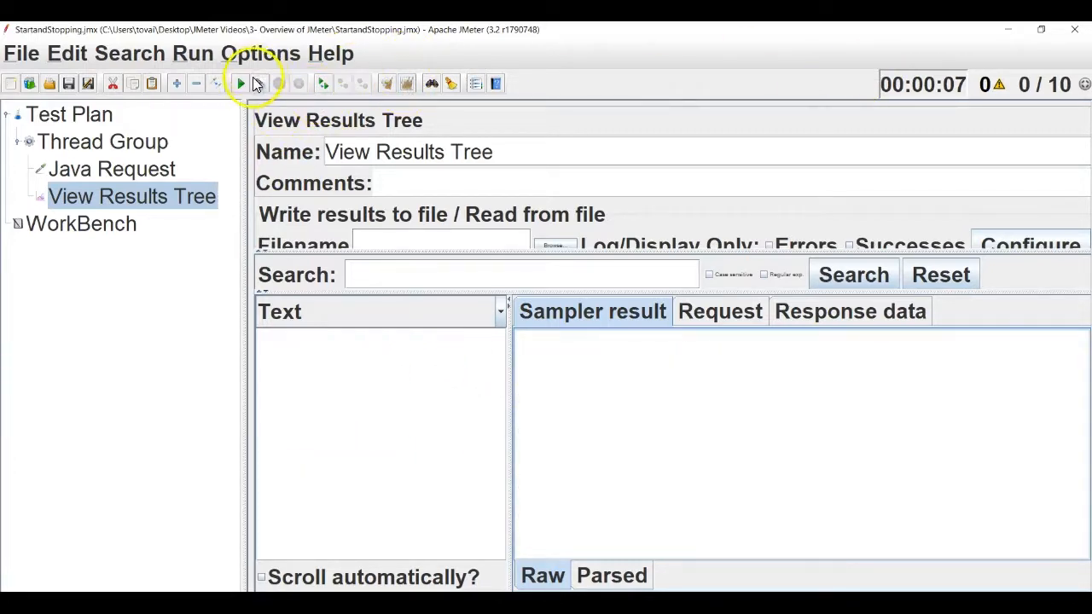
{"action": "left_click", "coordinate": [242, 83]}
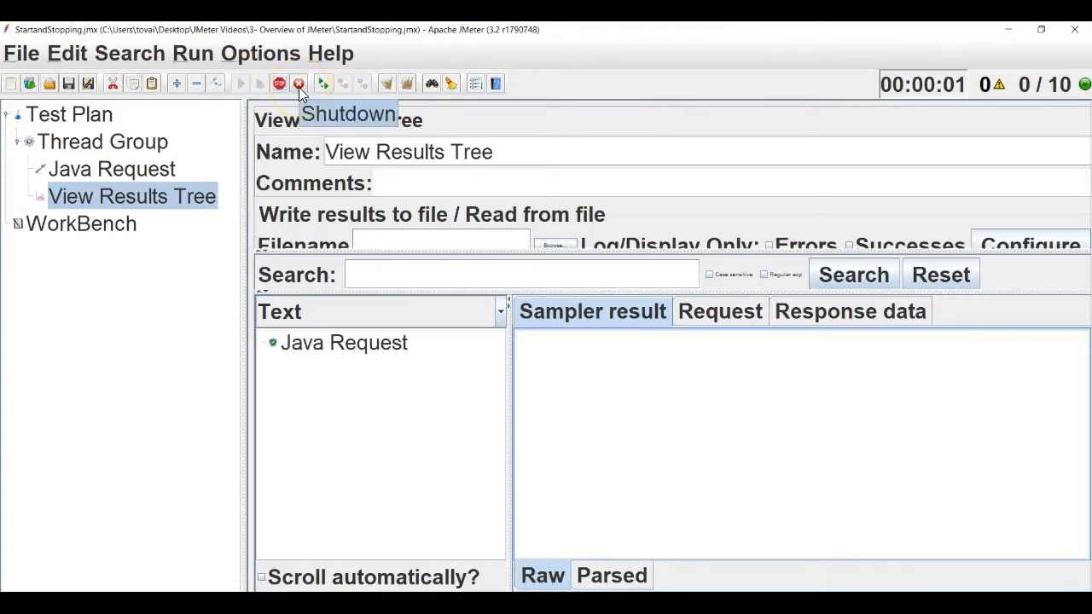
{"action": "left_click", "coordinate": [299, 86]}
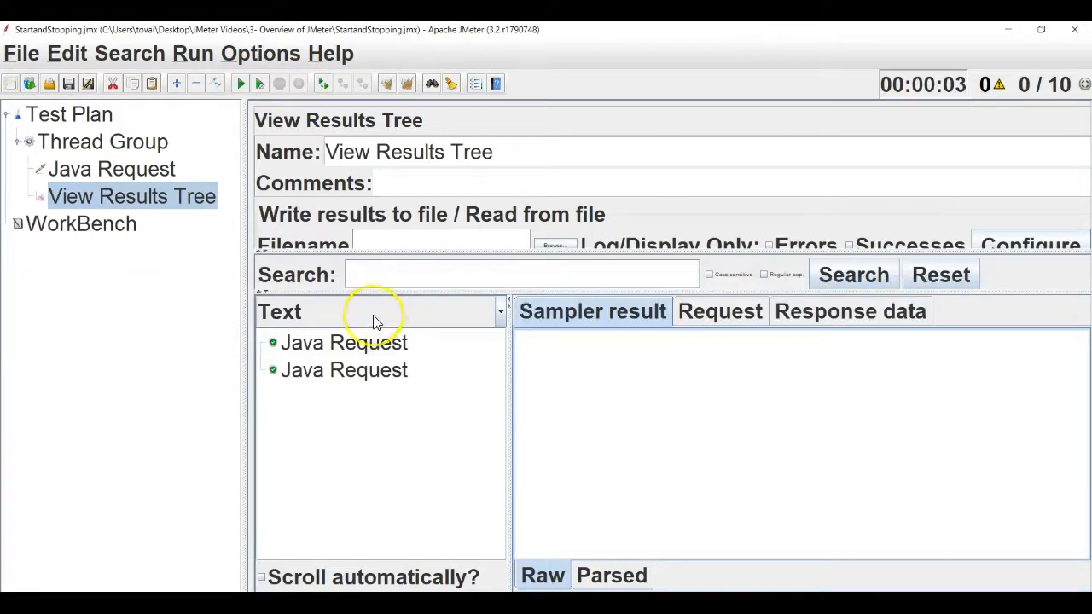